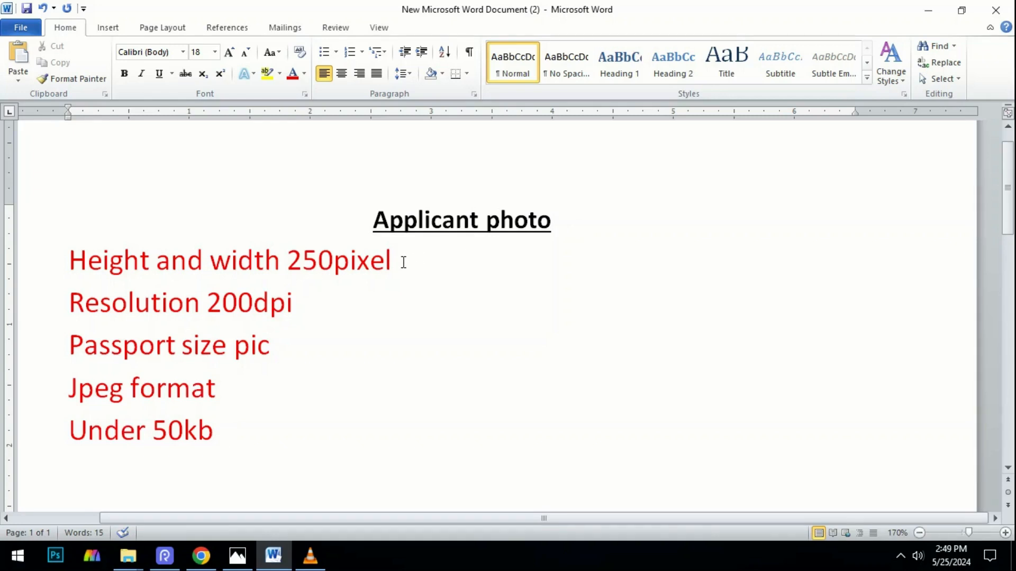
Review the applicant photo requirements in the document: dimensions, resolution, photo type, file format and maximum file size.
drag(403, 262, 130, 266)
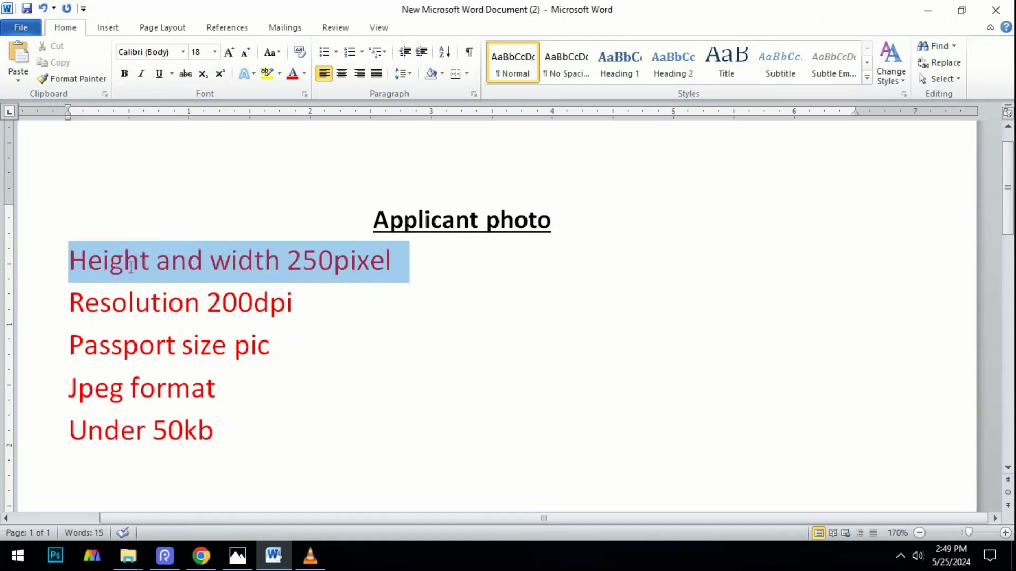
click(207, 302)
drag(307, 304, 211, 304)
drag(273, 348, 71, 347)
drag(235, 390, 115, 393)
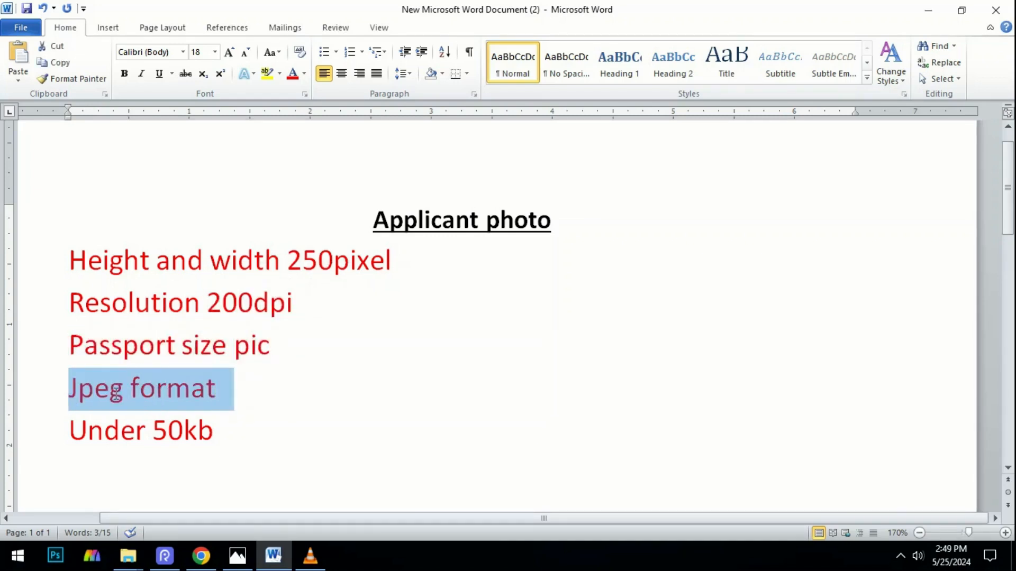
click(118, 434)
drag(233, 433, 109, 432)
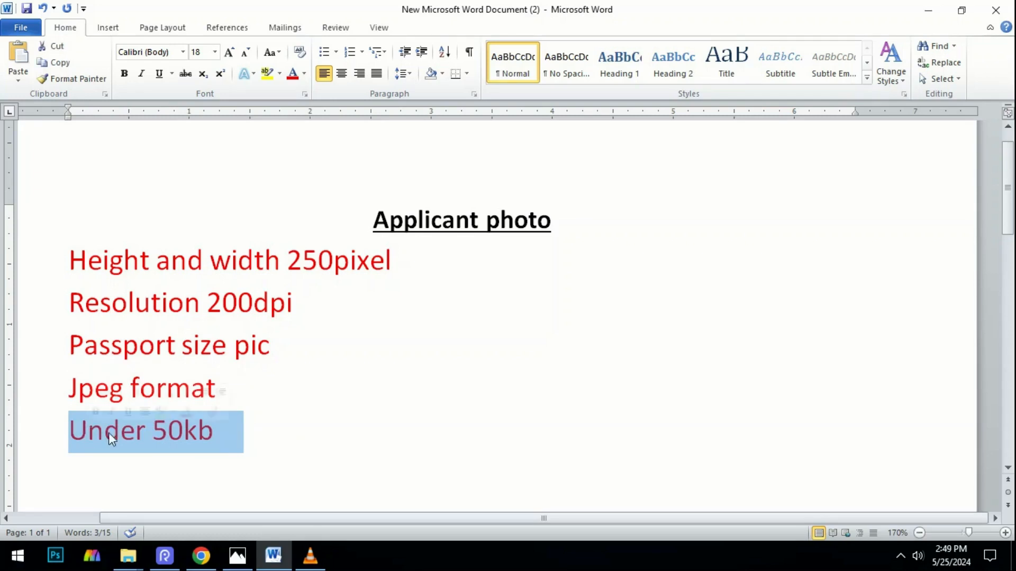
click(330, 408)
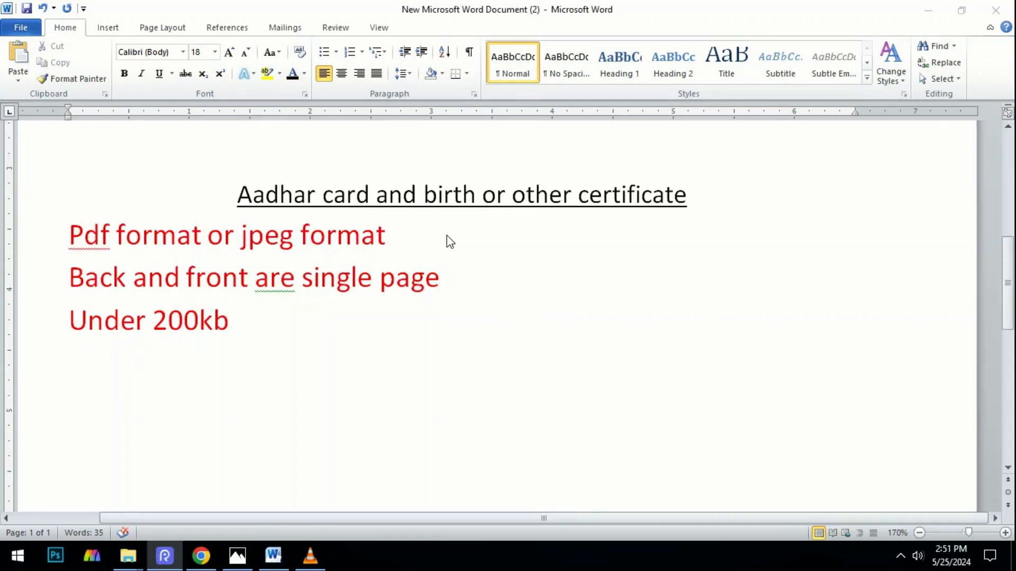
Review the Aadhar card and certificate upload requirements: file format, single-page layout and maximum file size.
click(66, 238)
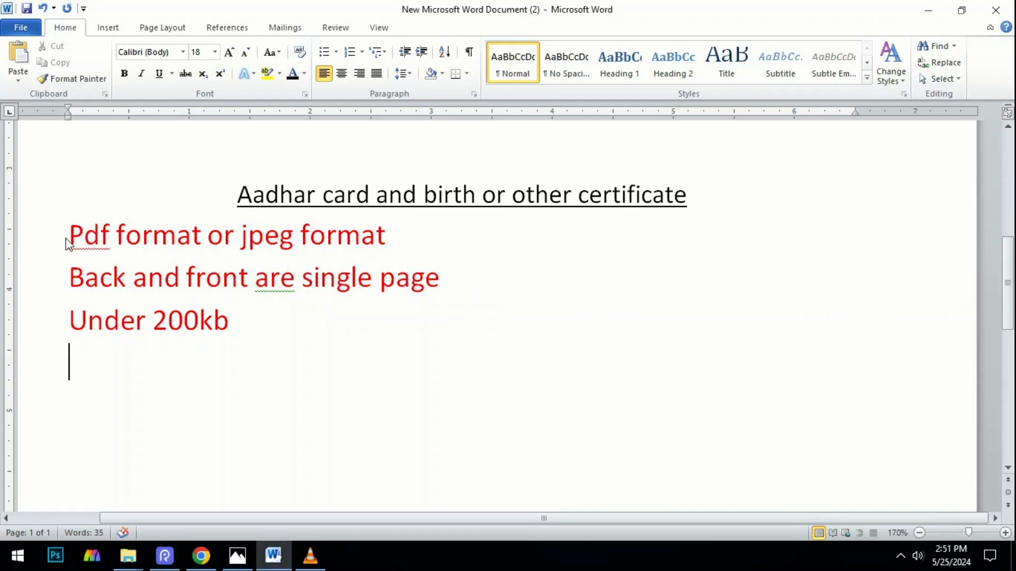
click(390, 237)
drag(389, 236, 99, 228)
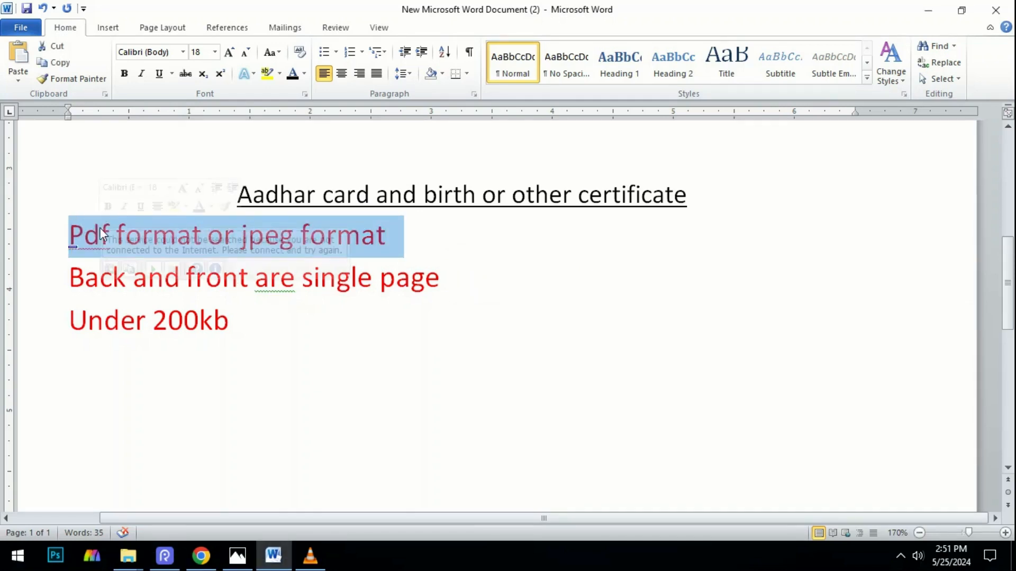
click(478, 243)
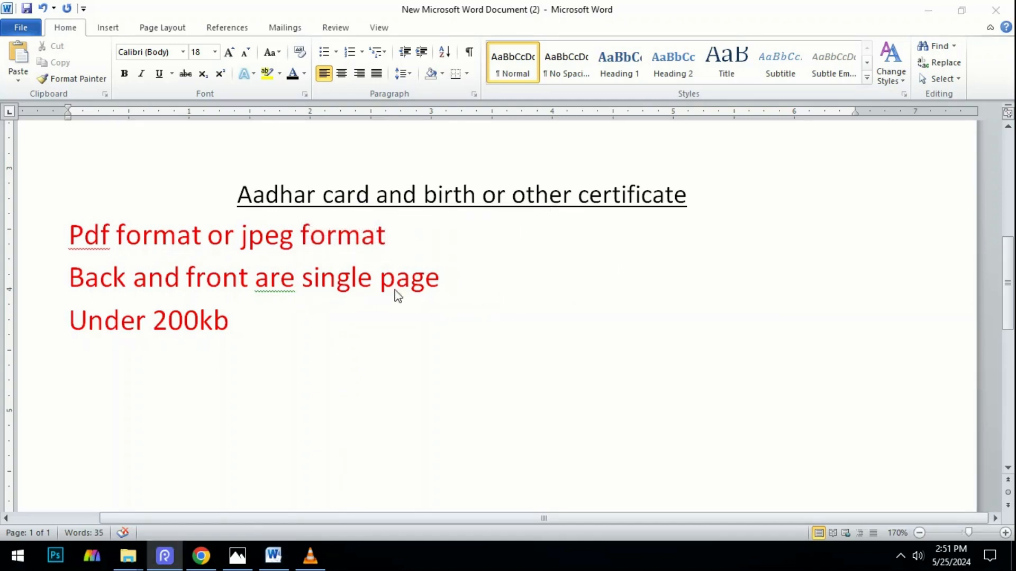
click(306, 330)
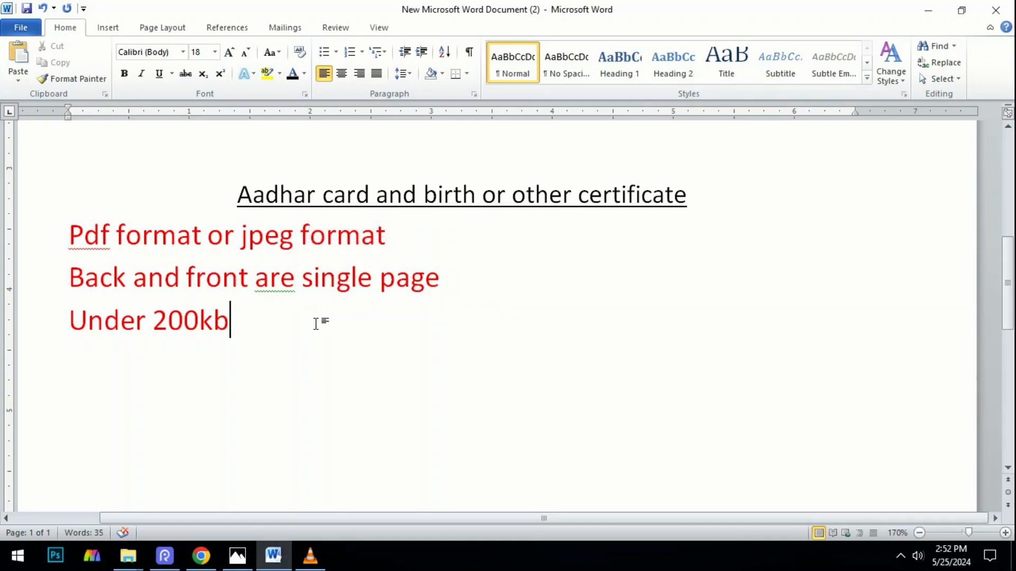
drag(240, 322, 153, 319)
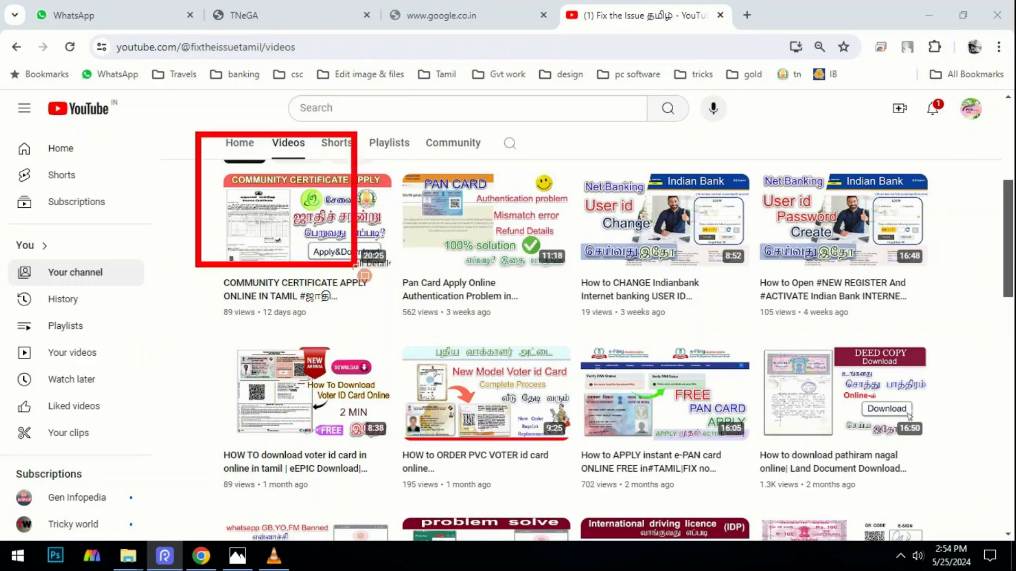
drag(394, 302, 400, 317)
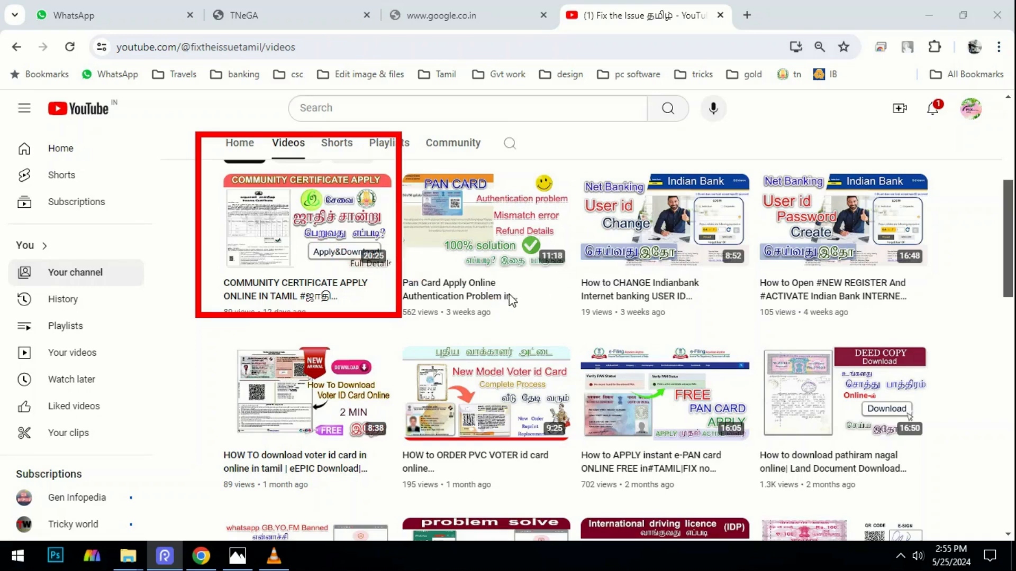
drag(206, 214, 399, 376)
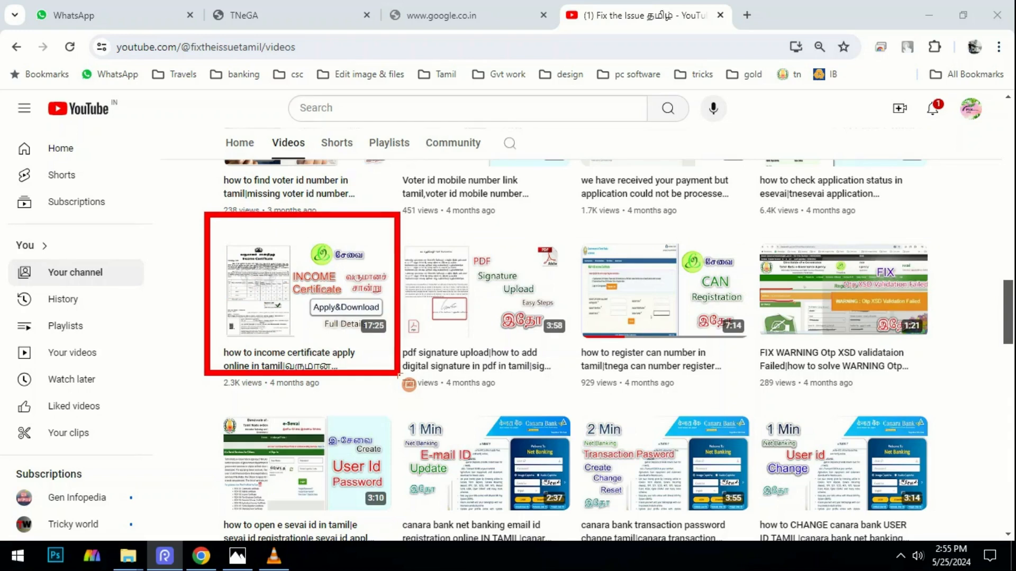
drag(399, 376, 400, 381)
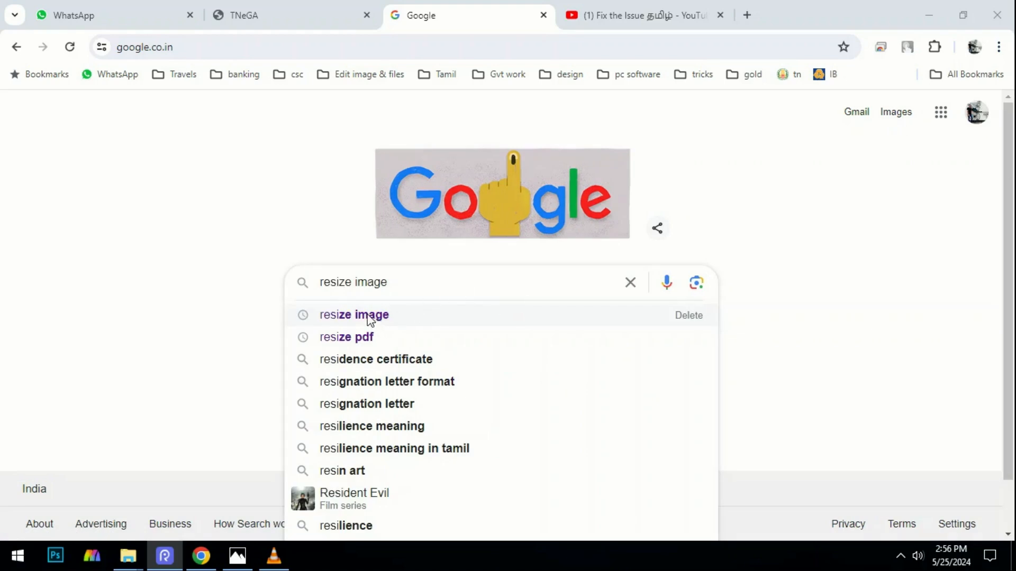
Search Google for "resize image" and open the online resizer at reduceimages.com.
click(369, 319)
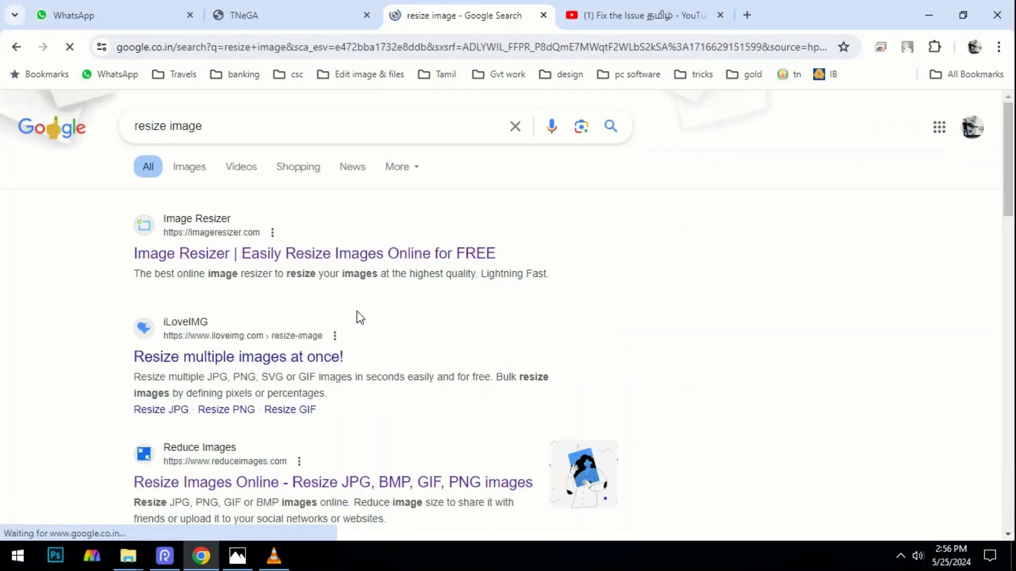
click(207, 260)
click(494, 413)
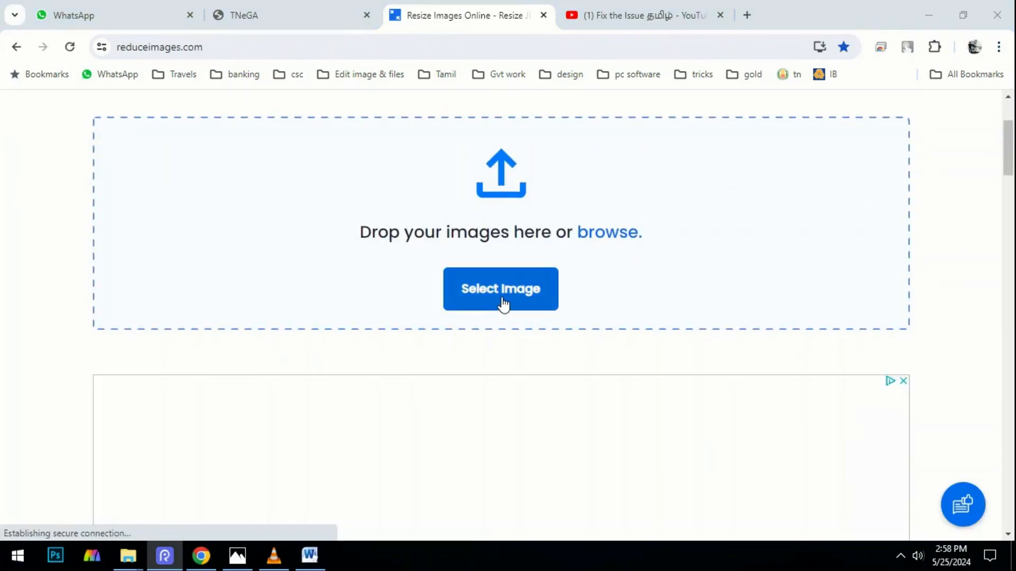
Upload application photo.jpg to the online image resizer.
click(503, 304)
double_click(592, 125)
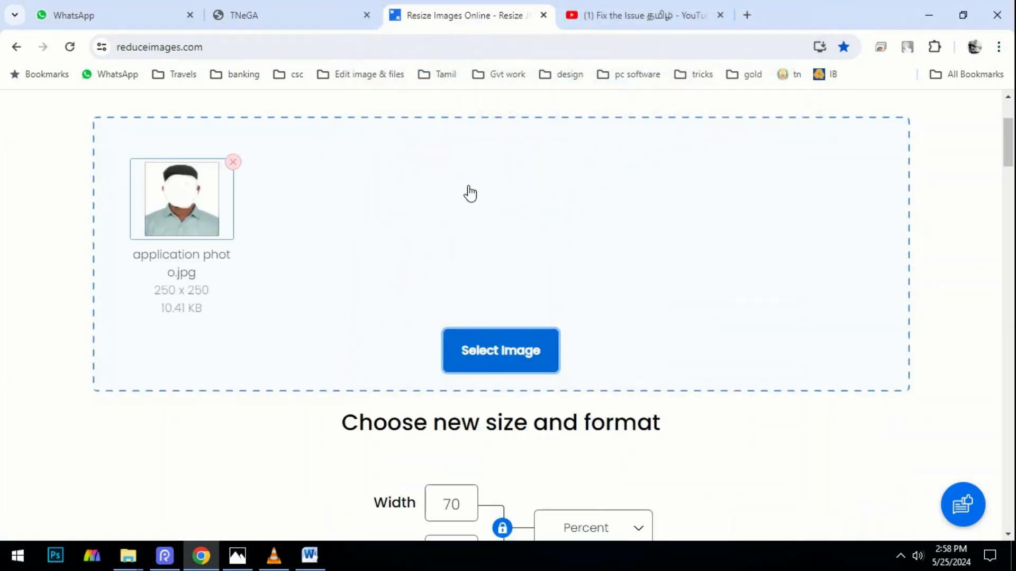
Set the resize unit to Pixels and check the width and height against the 250-pixel requirement in the Word document.
scroll(455, 192, down, 3)
scroll(447, 196, down, 2)
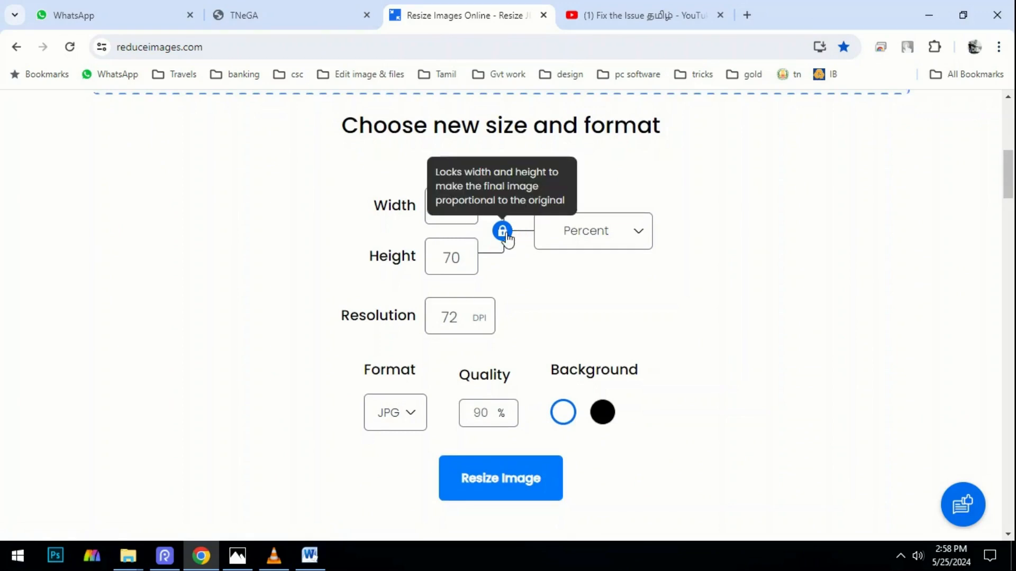
click(585, 235)
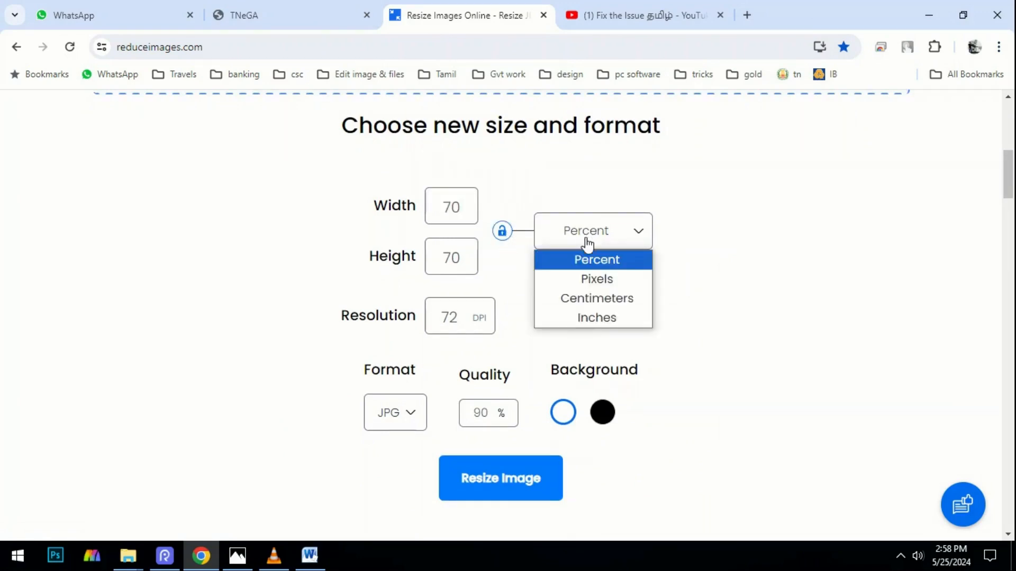
click(591, 279)
click(310, 555)
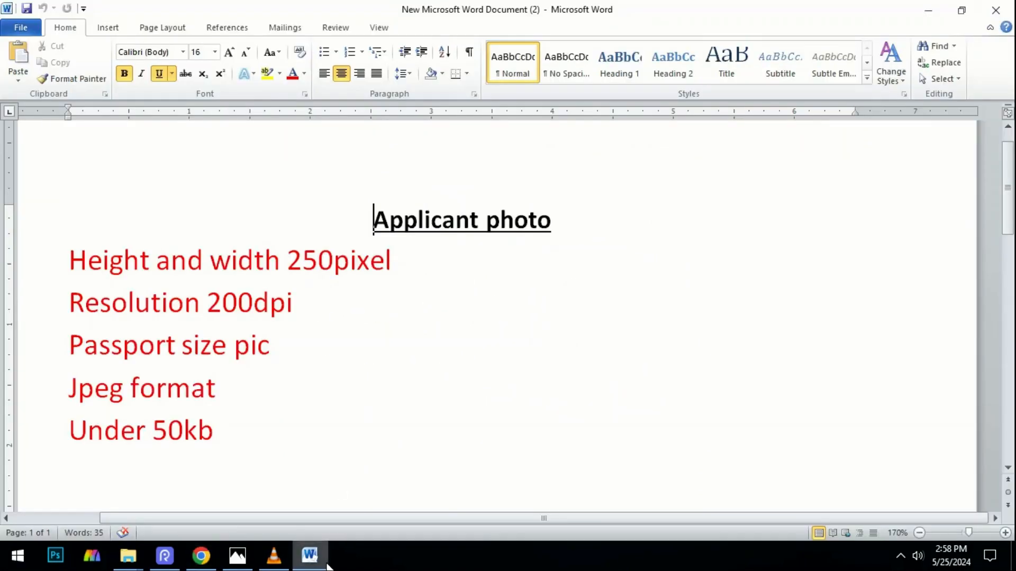
drag(391, 260, 302, 260)
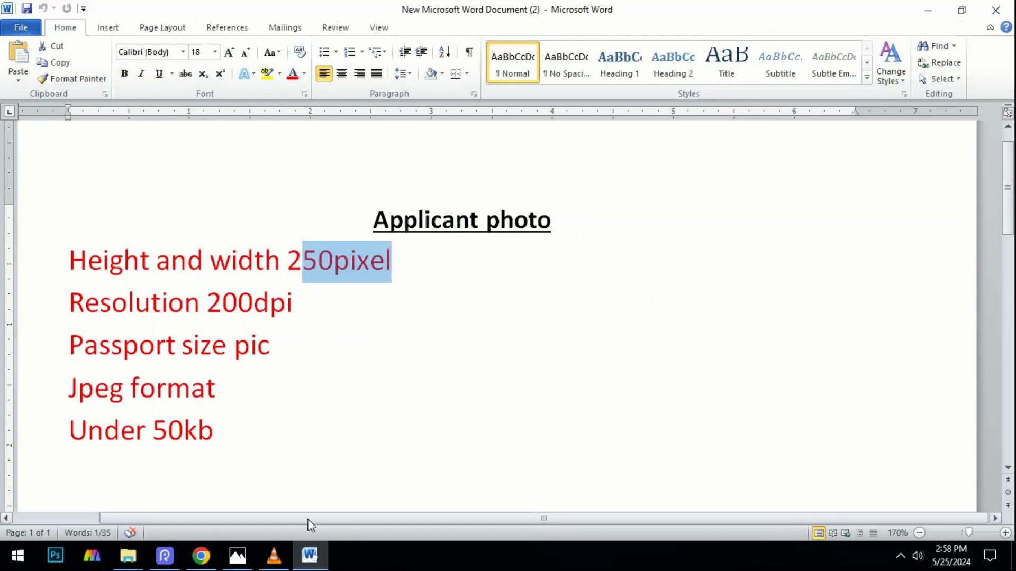
click(309, 556)
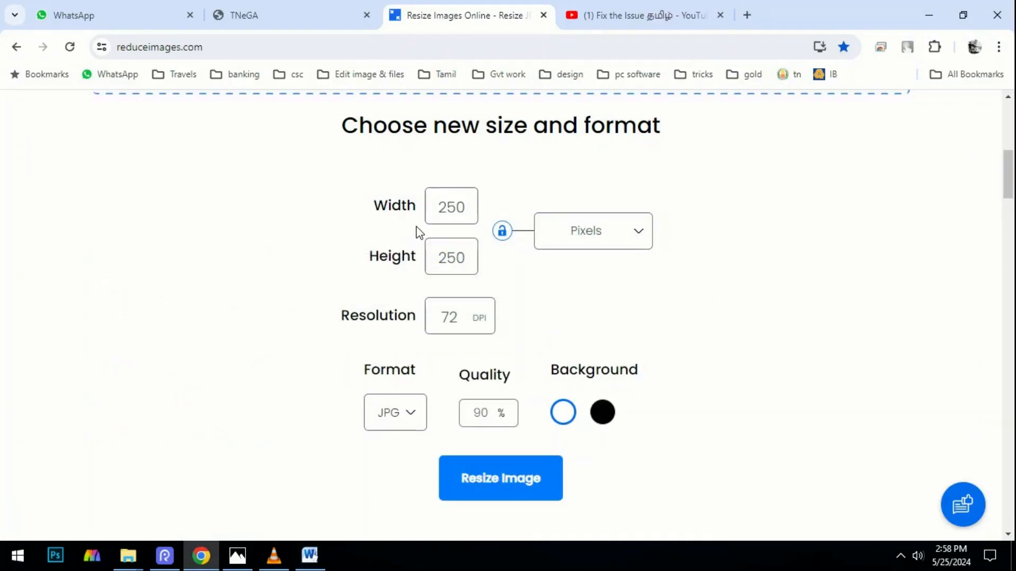
double_click(447, 208)
double_click(452, 258)
click(249, 260)
Look up the required resolution in the Word document and set the image resolution to 200 DPI.
click(307, 555)
drag(224, 301, 294, 307)
click(311, 556)
double_click(448, 317)
text(200)
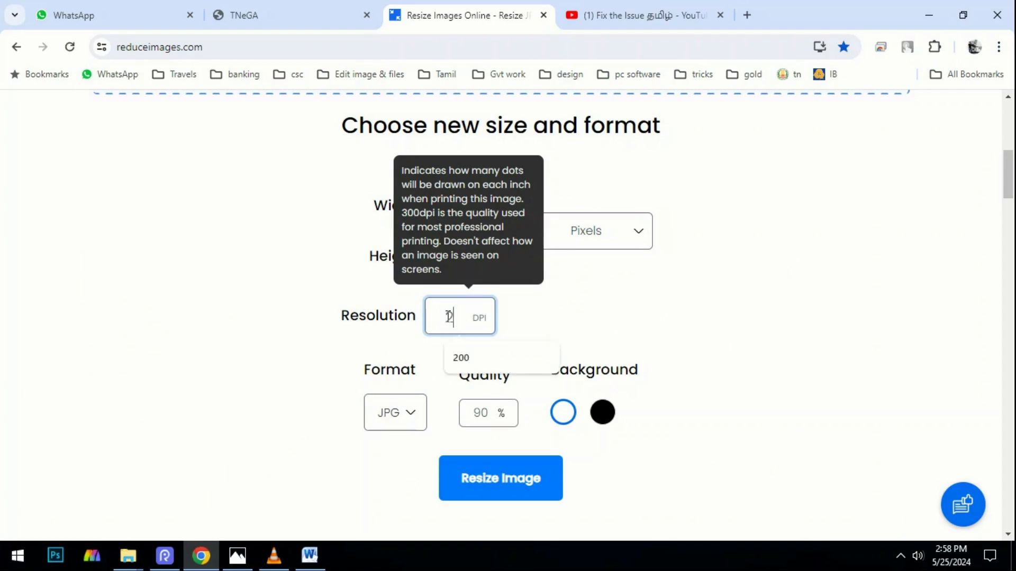
Keep JPG as the output format and resize the applicant photo.
scroll(624, 280, down, 1)
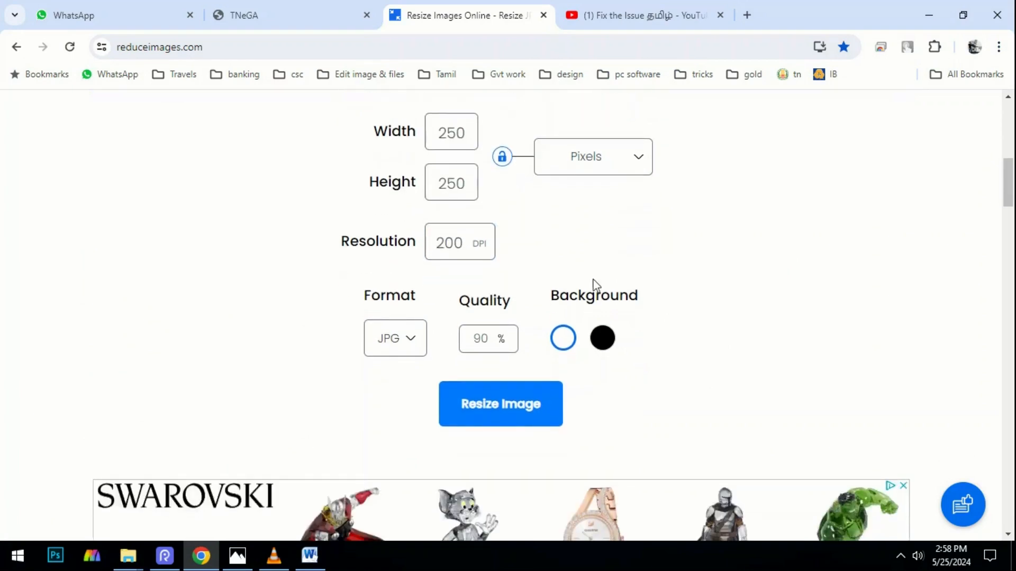
click(406, 350)
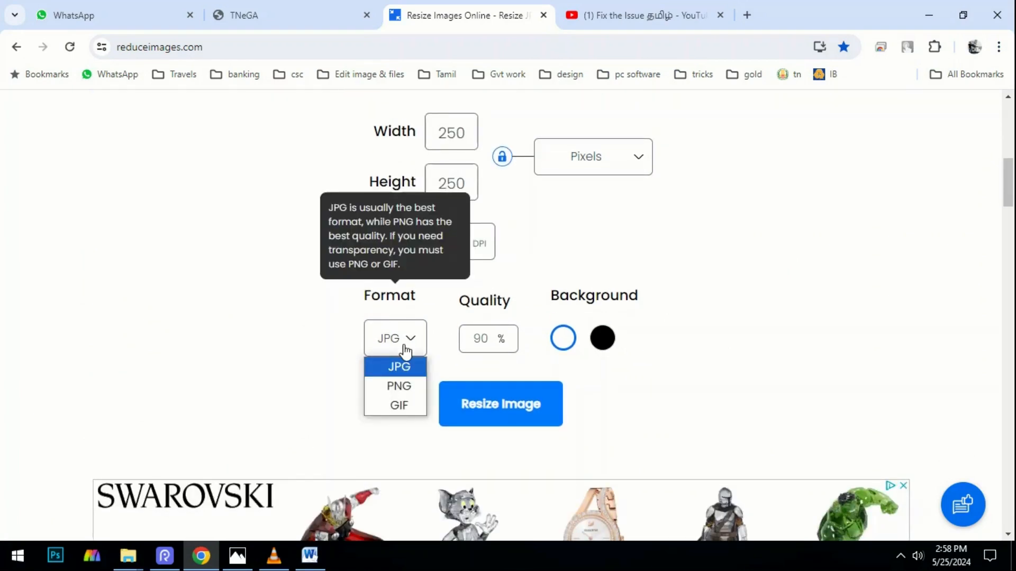
click(412, 343)
scroll(609, 264, down, 2)
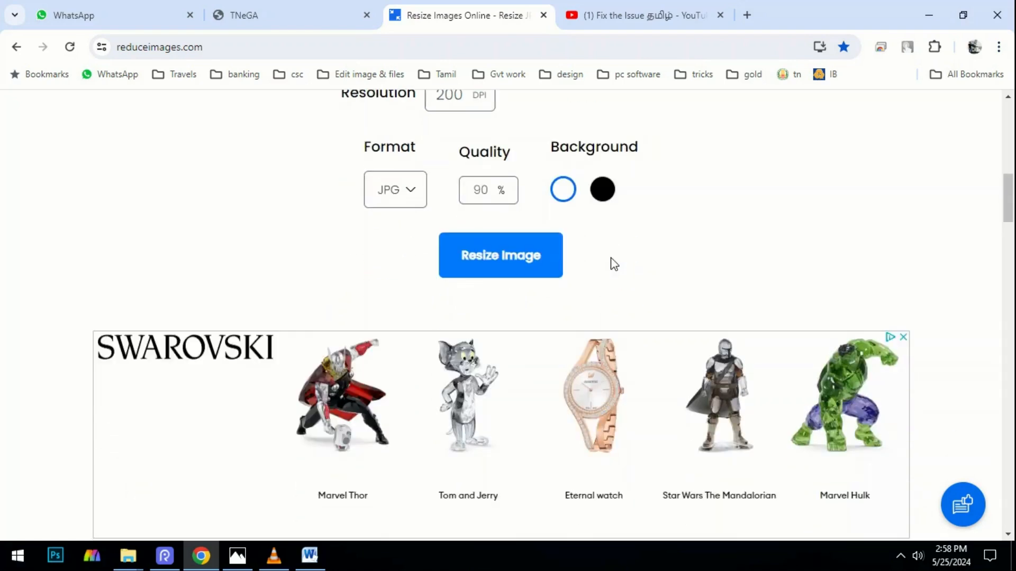
click(523, 268)
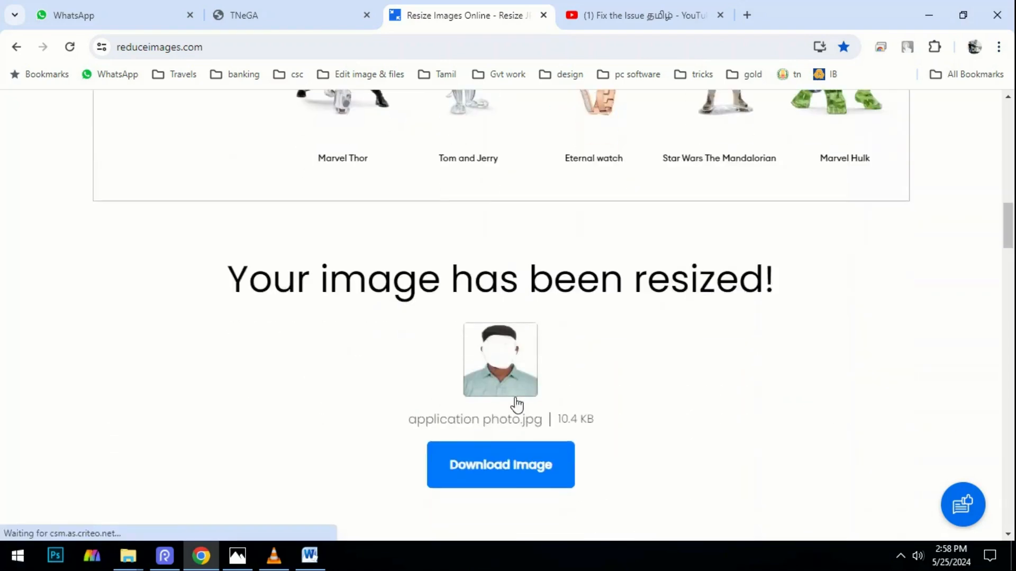
Check the resized photo's file name and size, and download the image.
scroll(471, 312, down, 2)
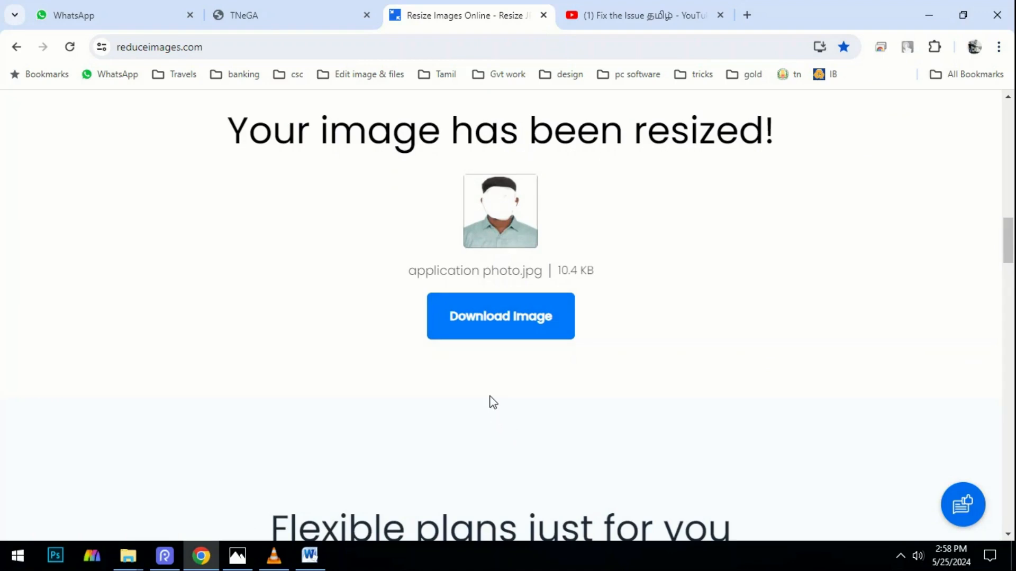
drag(407, 274, 524, 279)
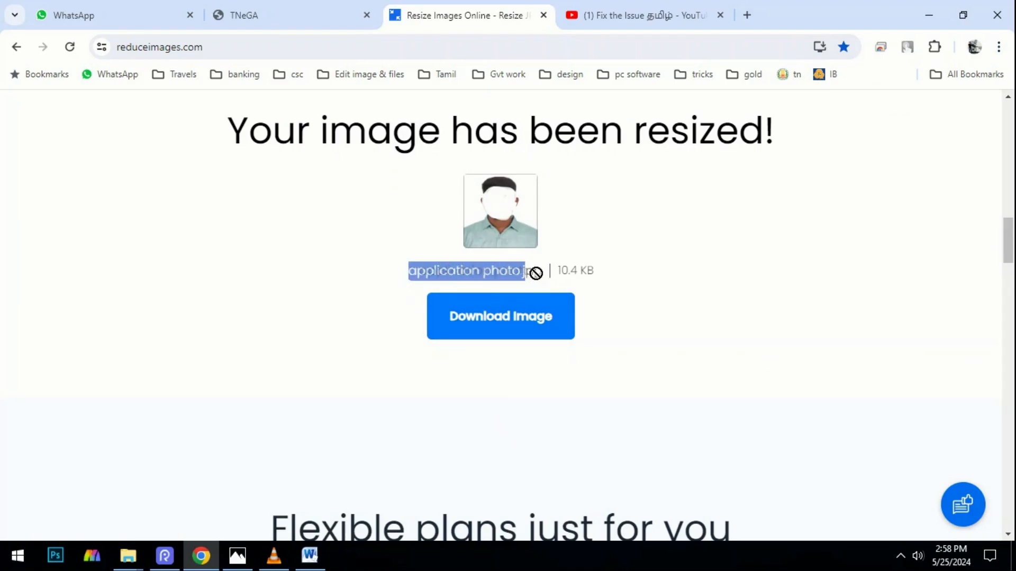
click(600, 282)
drag(599, 277, 578, 278)
click(559, 279)
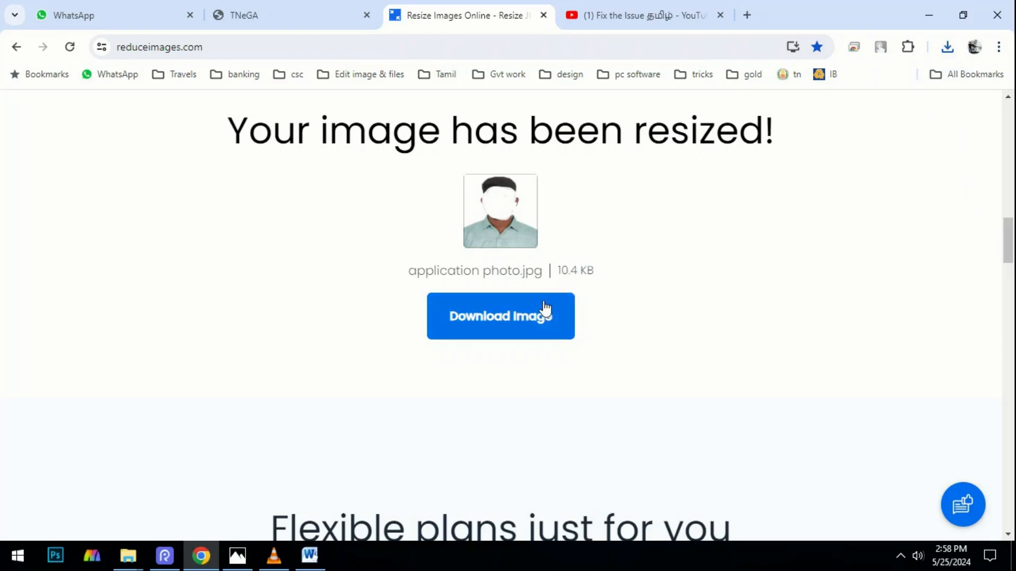
click(501, 320)
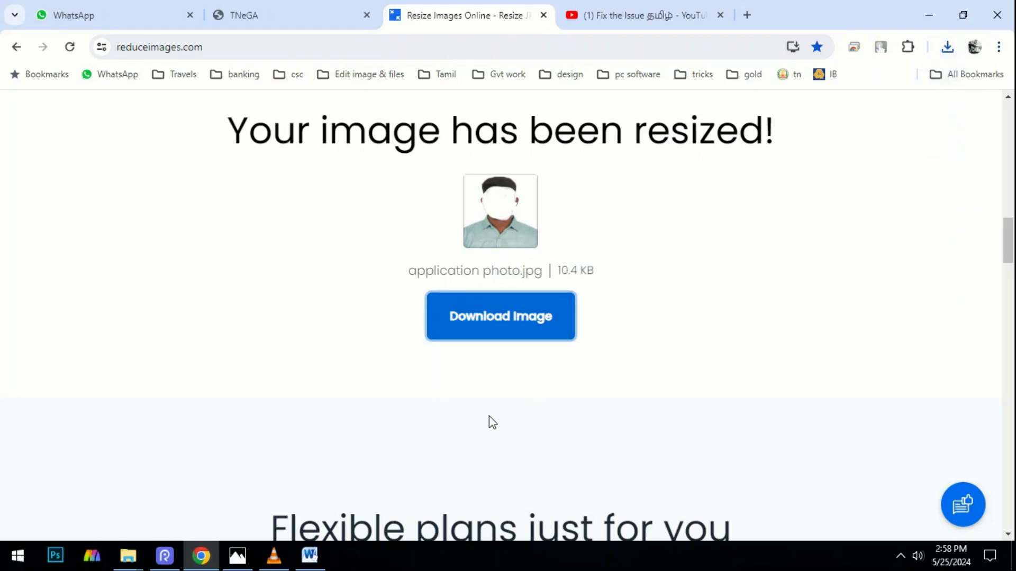
Compare the resized photo's file size with the 50 KB limit in the Word document.
click(322, 555)
click(238, 430)
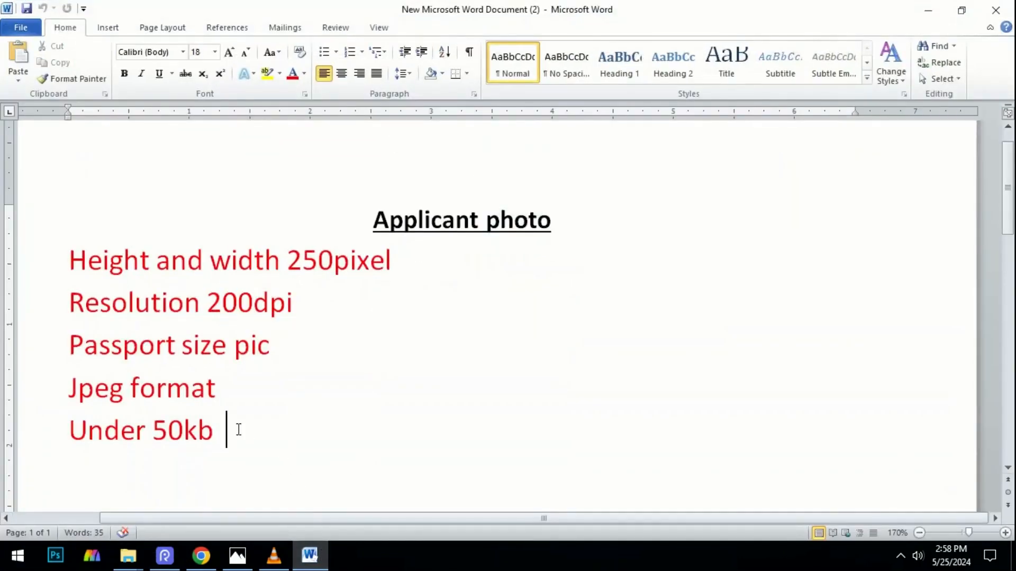
drag(238, 430, 153, 431)
click(319, 563)
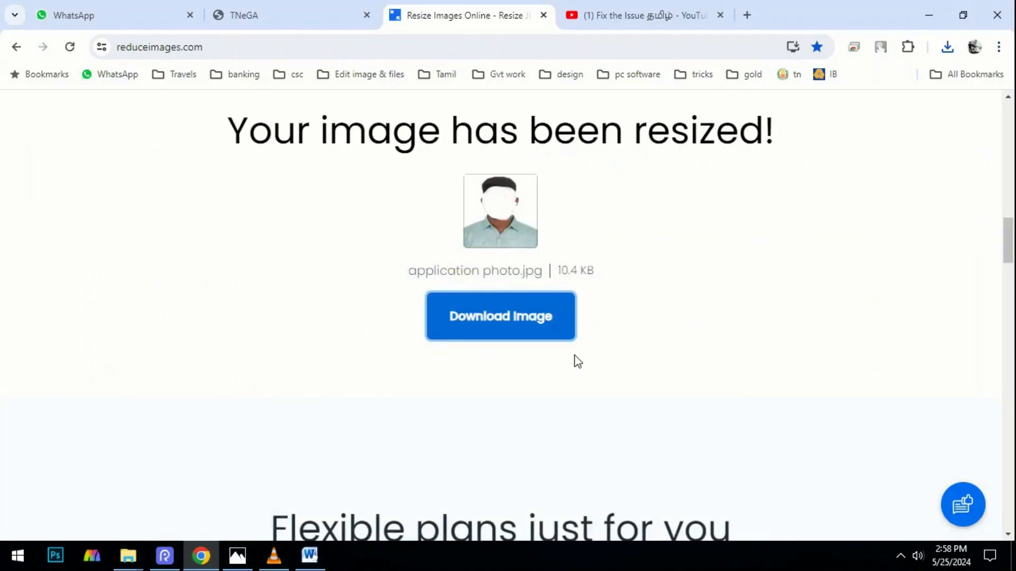
drag(607, 270, 561, 271)
click(634, 273)
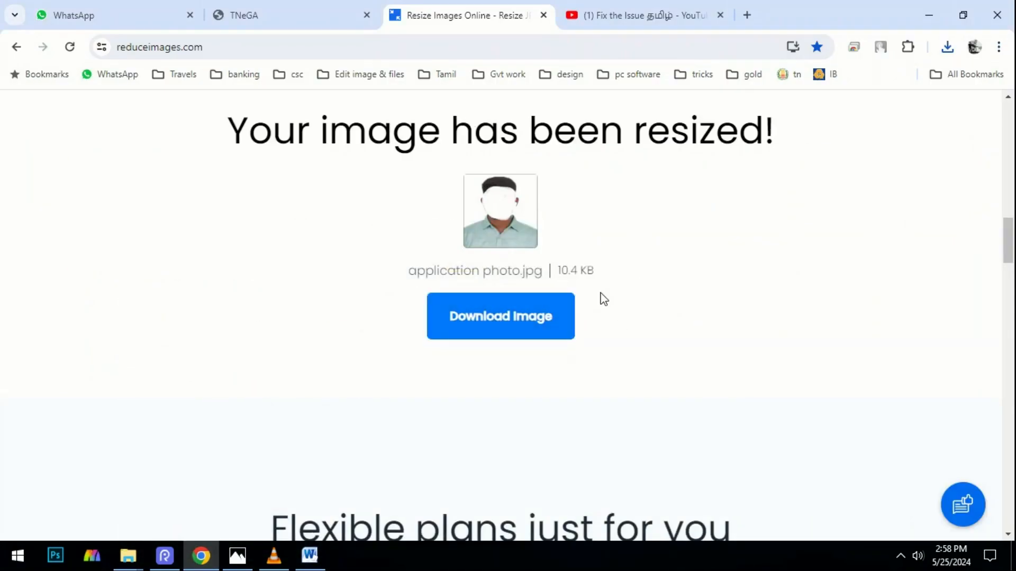
Set the JPG quality to 50% and resize the photo again.
scroll(570, 297, up, 10)
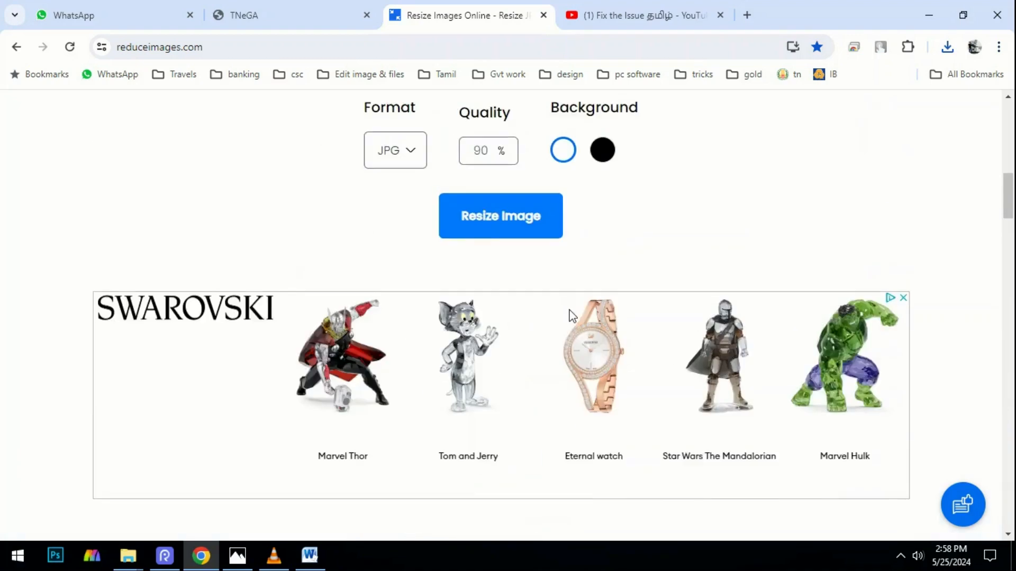
drag(488, 304, 460, 302)
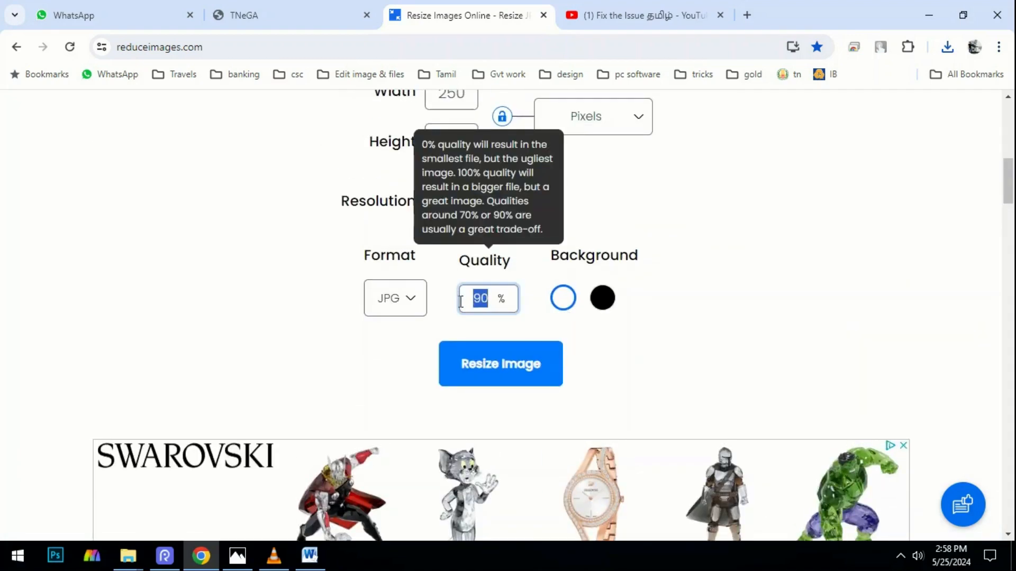
text(50)
click(516, 357)
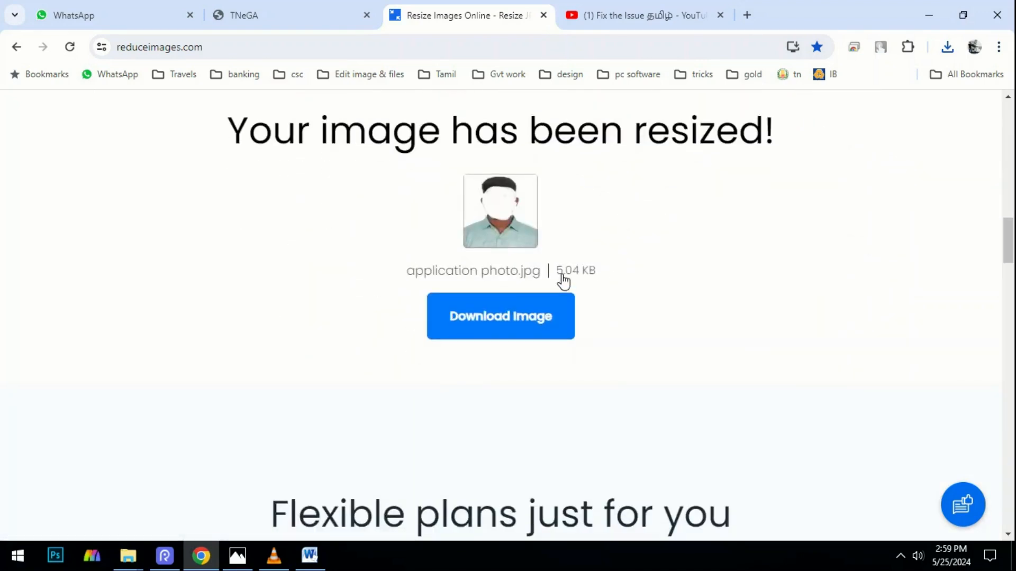
Check the file size of the photo resized at 50% quality, and download the image.
drag(564, 281, 579, 279)
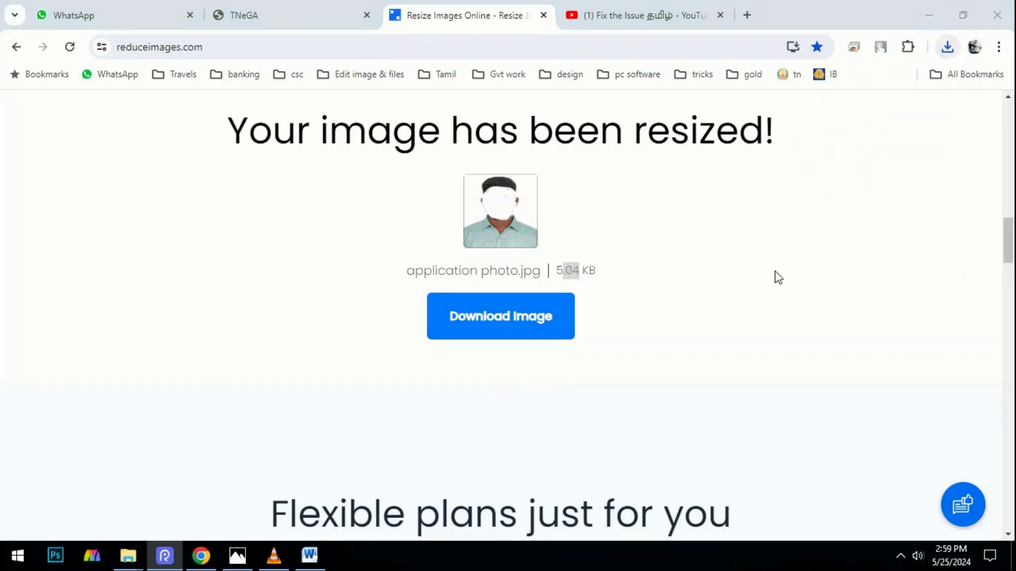
scroll(652, 288, up, 8)
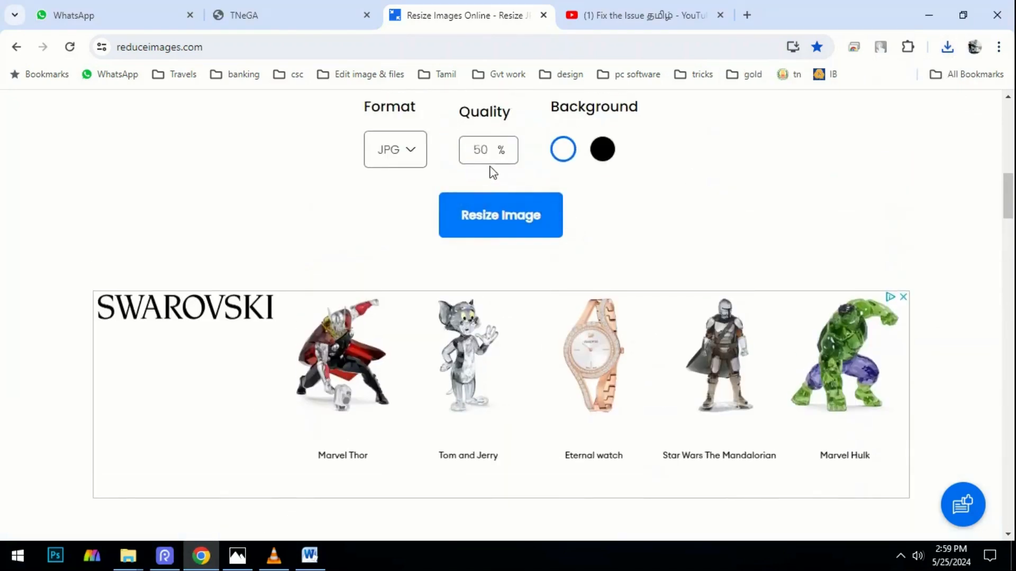
scroll(508, 192, down, 8)
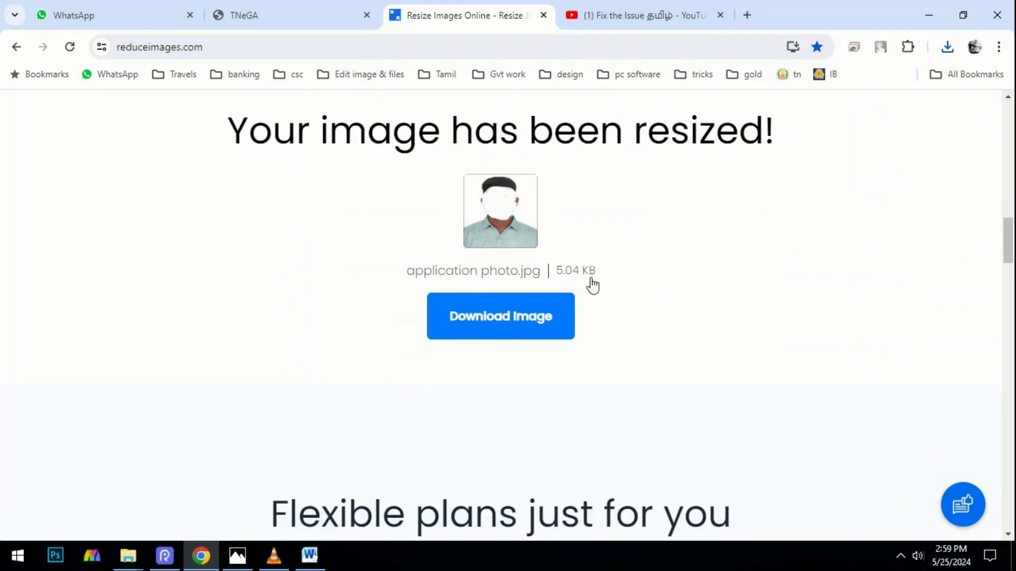
click(564, 317)
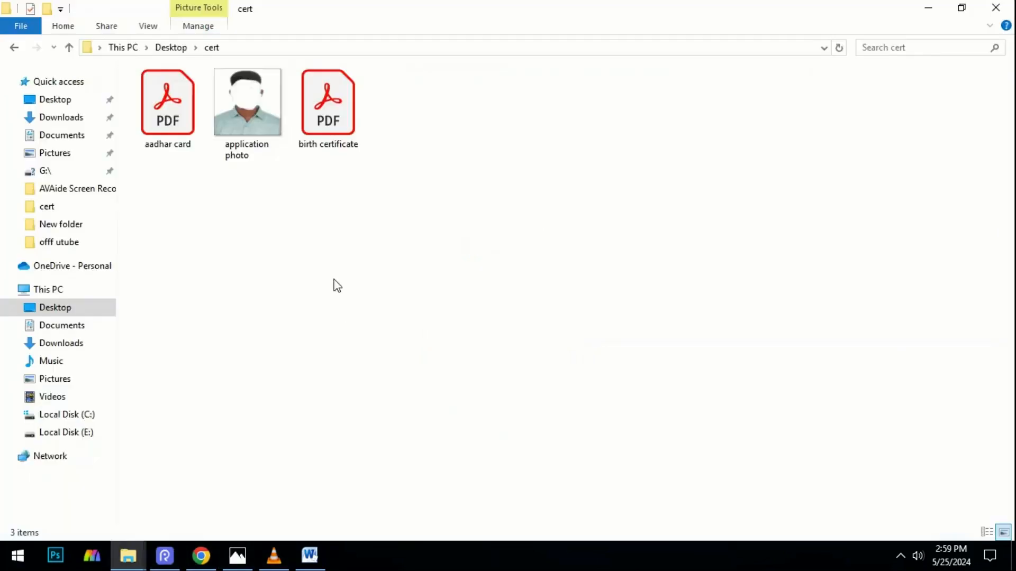
click(259, 109)
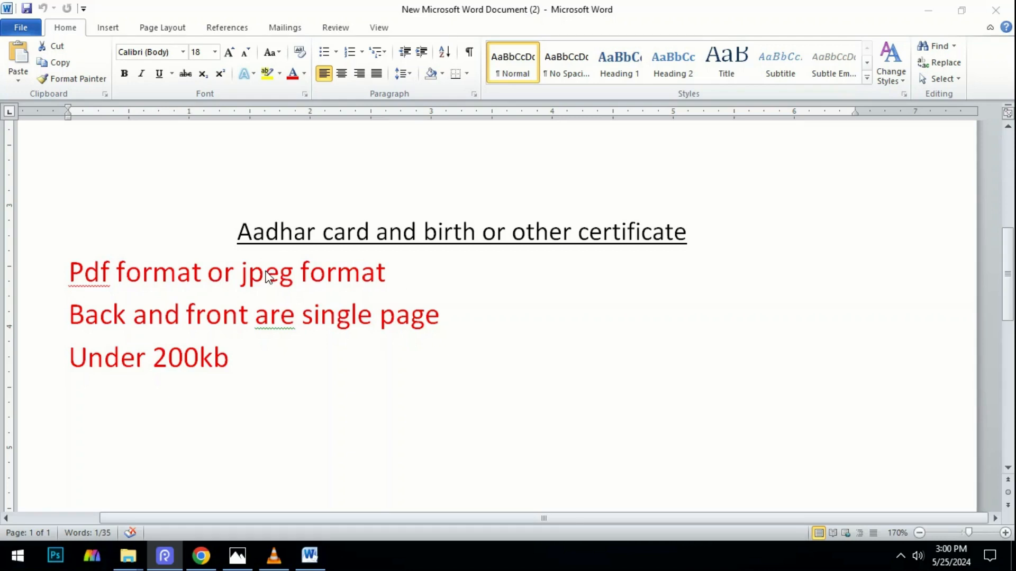
Review the format, single-page and file-size requirements for the Aadhar card and birth certificate in the Word document.
drag(243, 275, 360, 281)
click(469, 296)
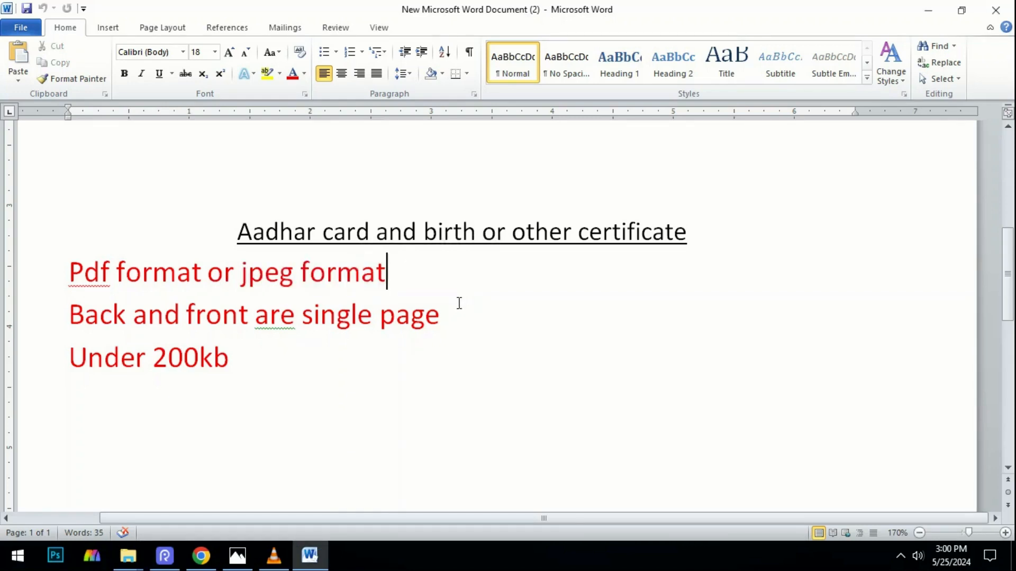
drag(440, 316, 122, 322)
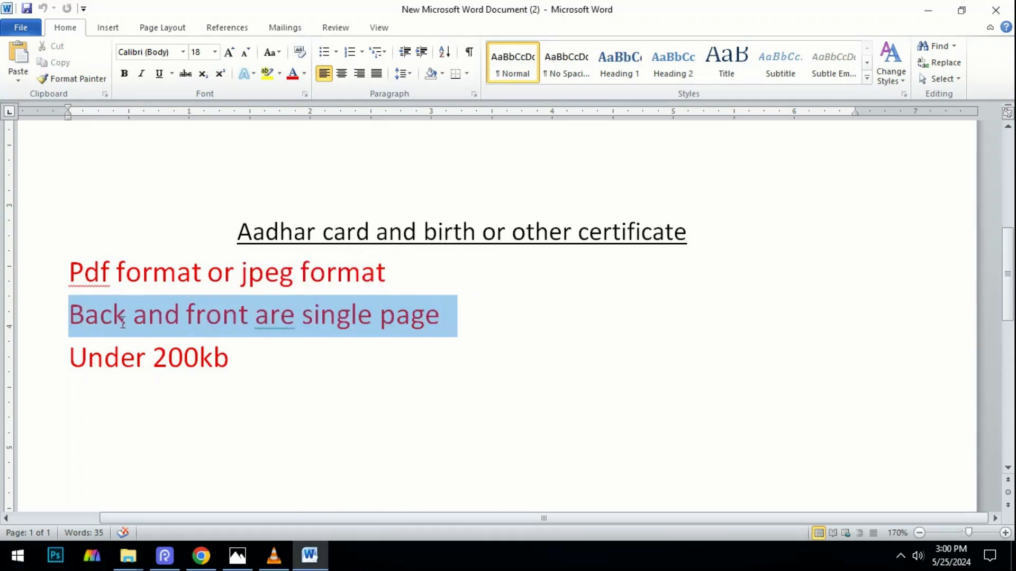
click(225, 323)
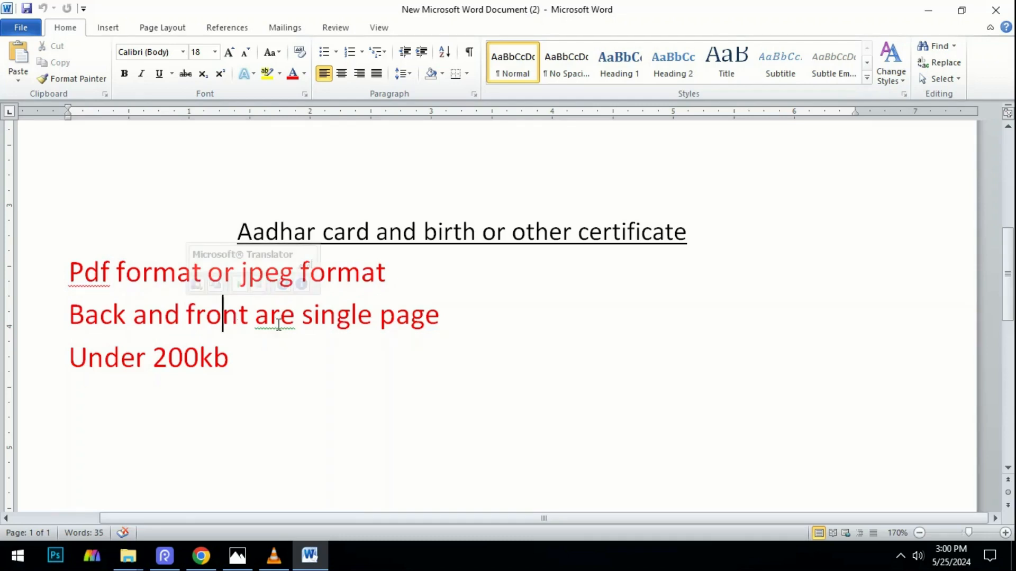
drag(252, 351, 168, 355)
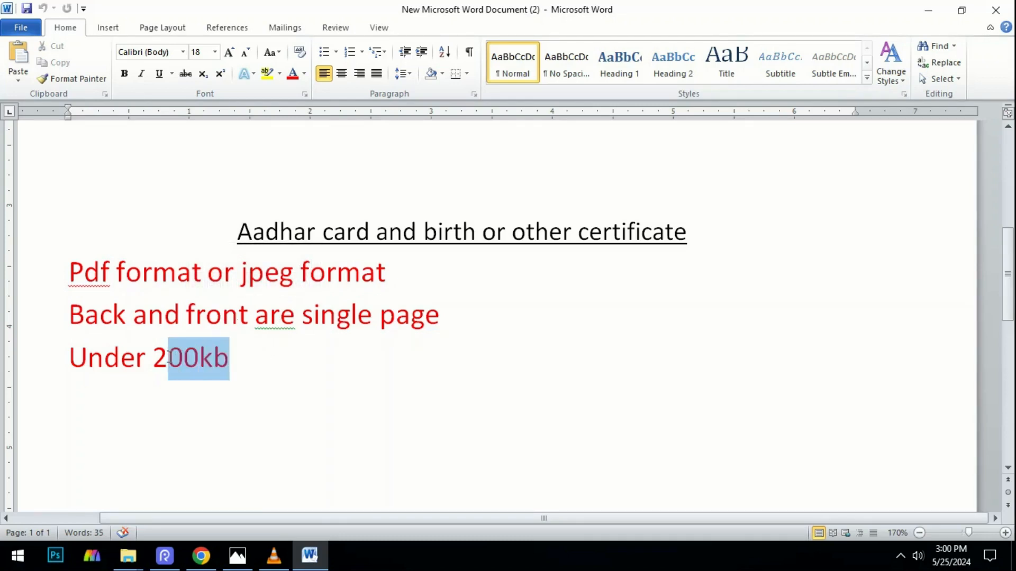
click(261, 336)
Keep JPG as the output format for the certificate image 21212.jpg, set its quality to 50%, and resize it.
key(Return)
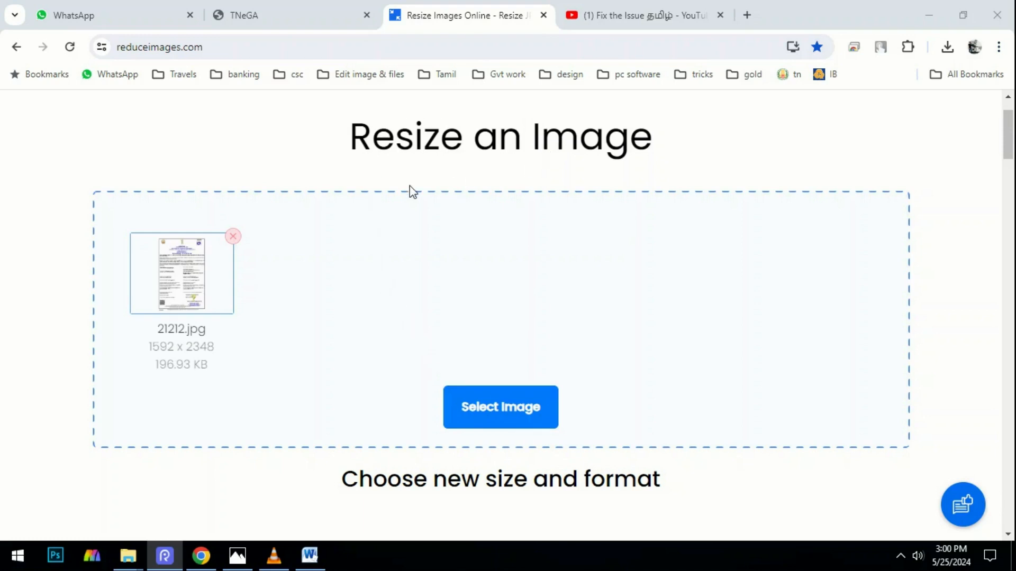
scroll(415, 238, down, 1)
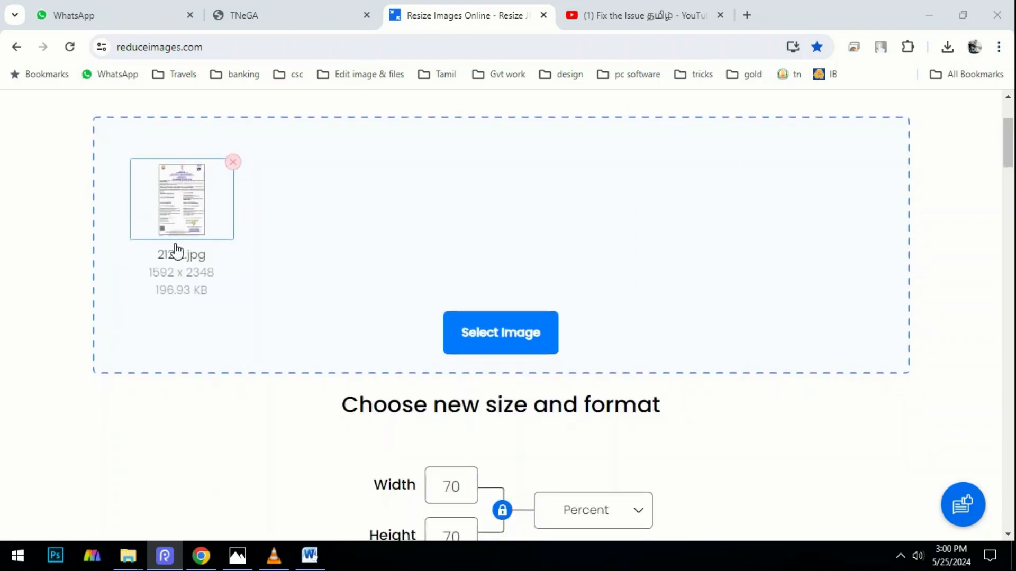
scroll(276, 215, down, 3)
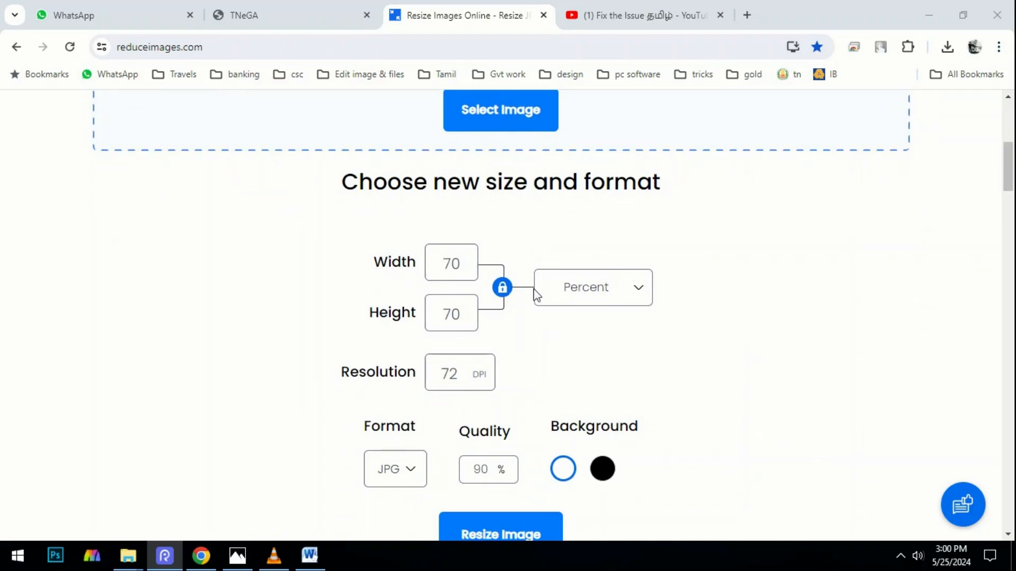
scroll(404, 225, down, 2)
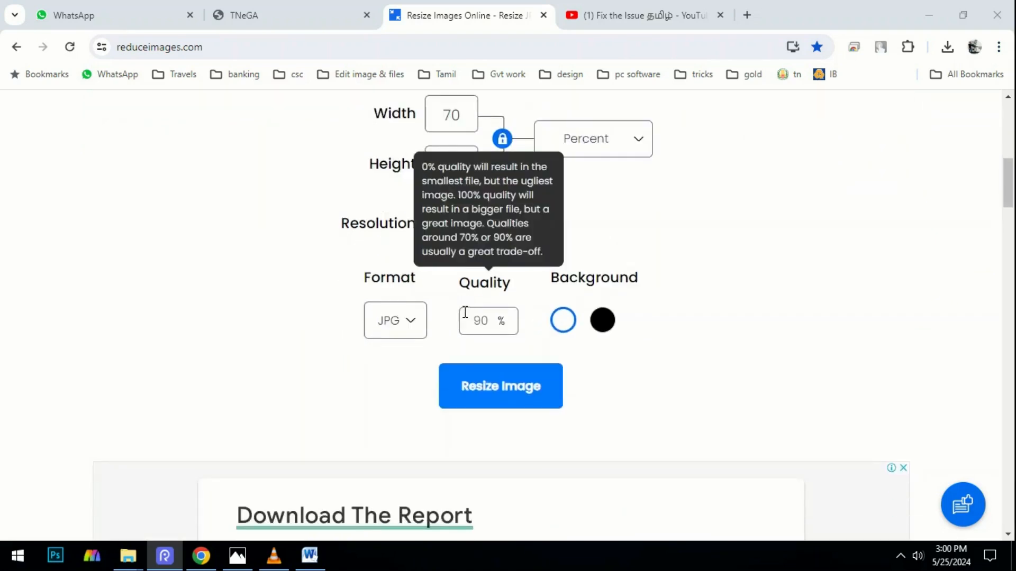
click(410, 328)
click(399, 352)
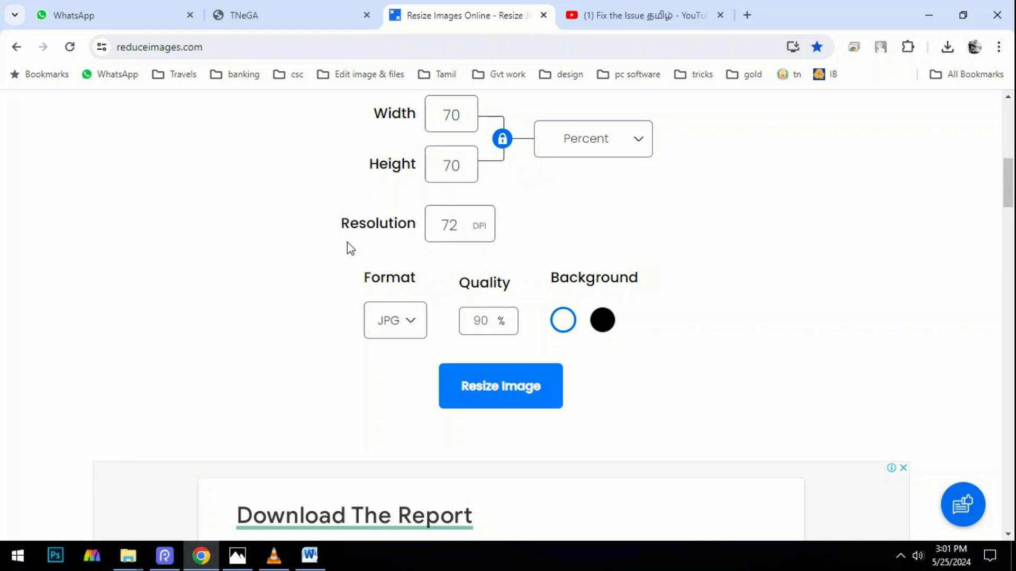
double_click(493, 323)
text(50)
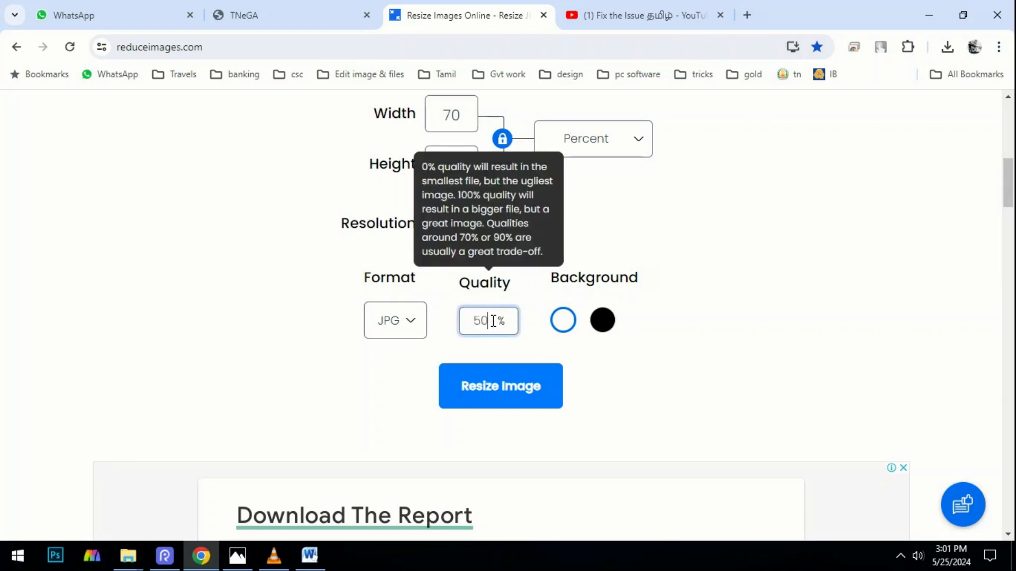
click(484, 379)
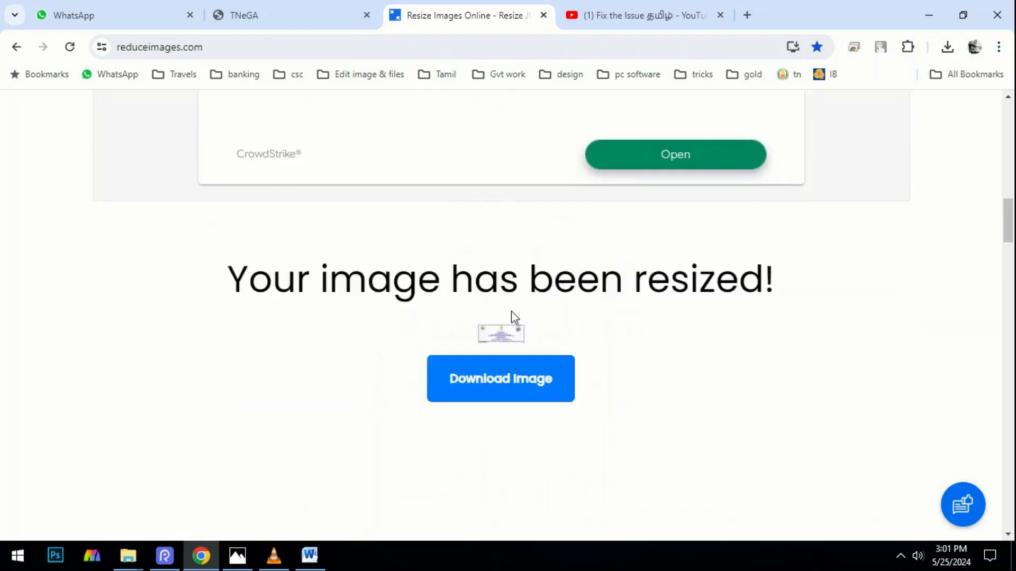
Compare the resized certificate's file size with the 200 KB limit in the Word document, and download the image.
scroll(527, 358, down, 3)
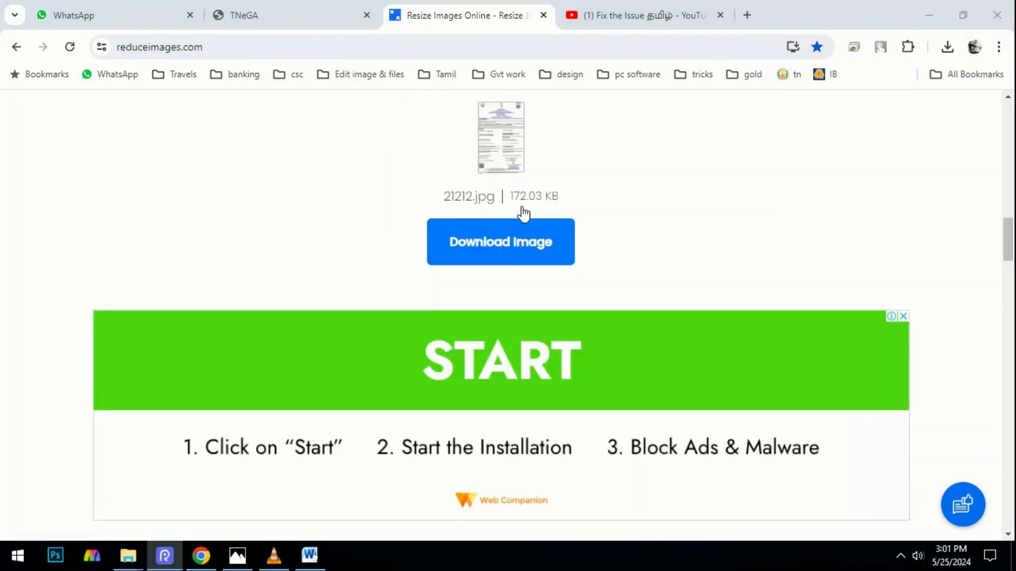
click(309, 555)
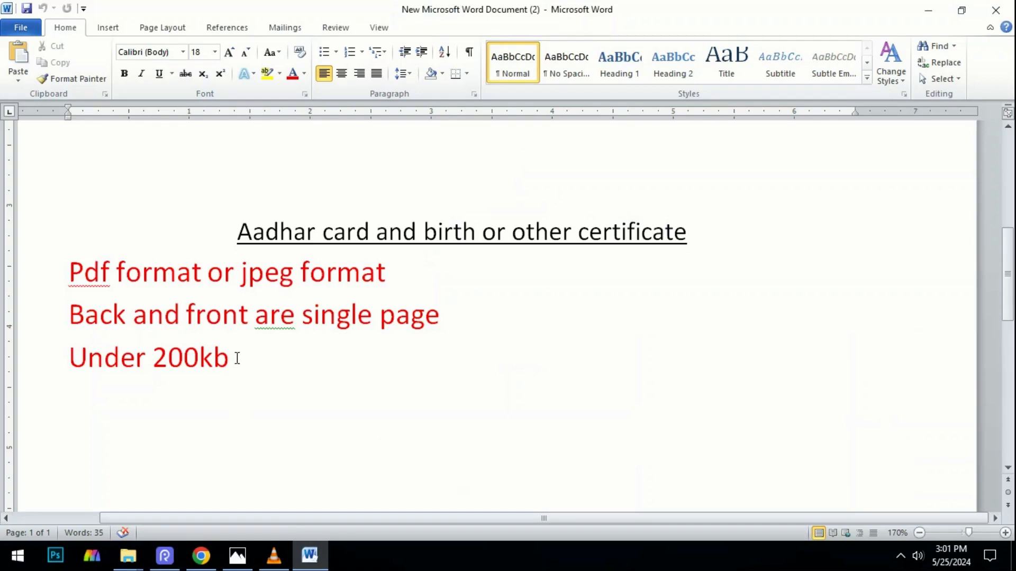
drag(231, 357, 69, 357)
click(293, 471)
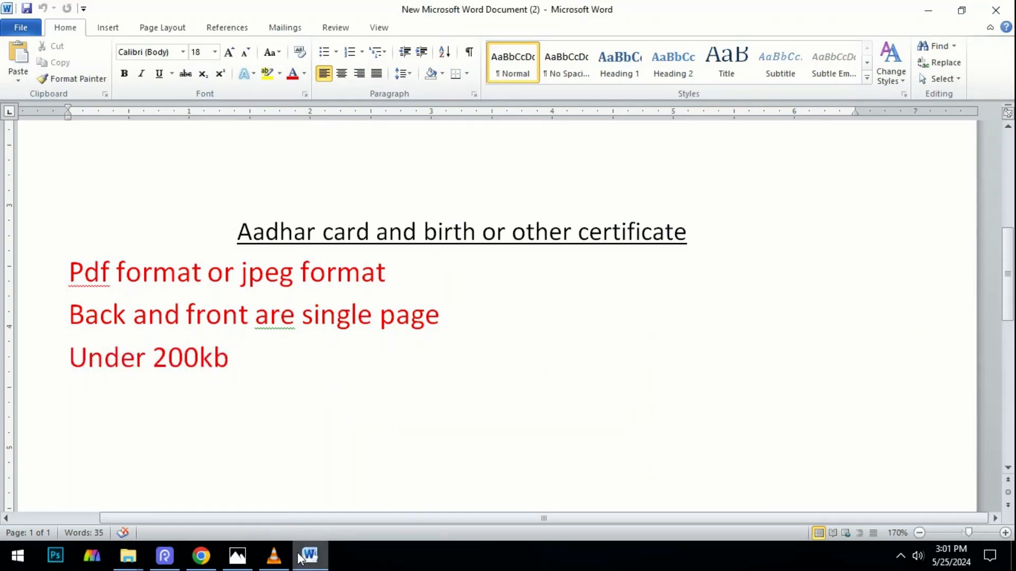
click(201, 555)
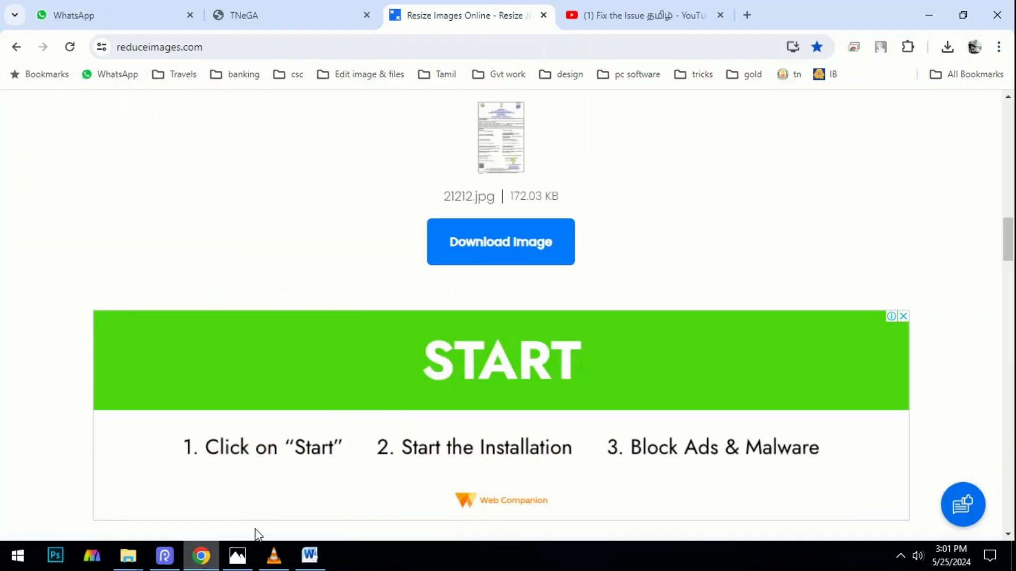
click(509, 246)
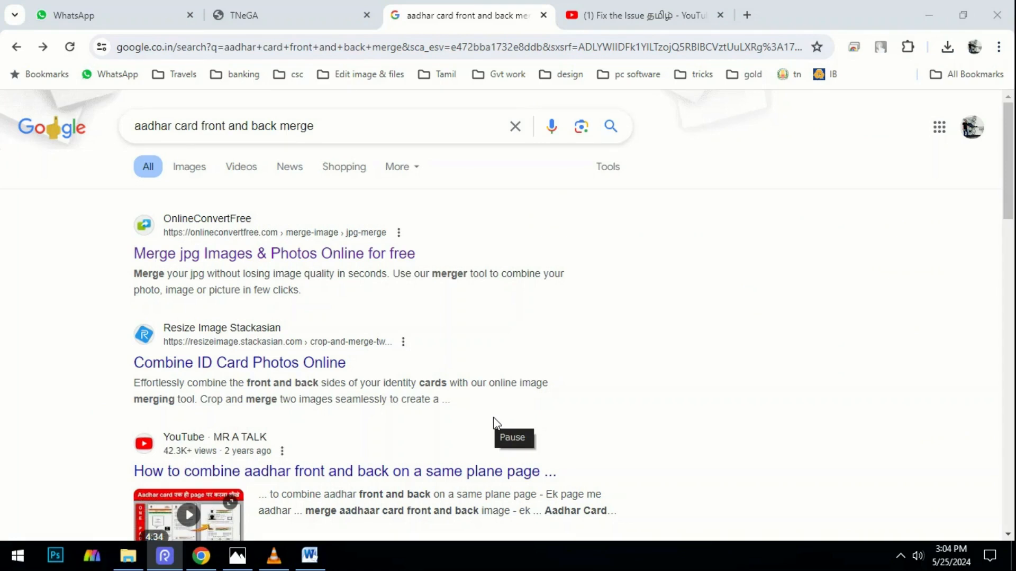
Open OnlineConvertFree's JPG merge tool from the Google results for "aadhar card front and back merge".
click(375, 125)
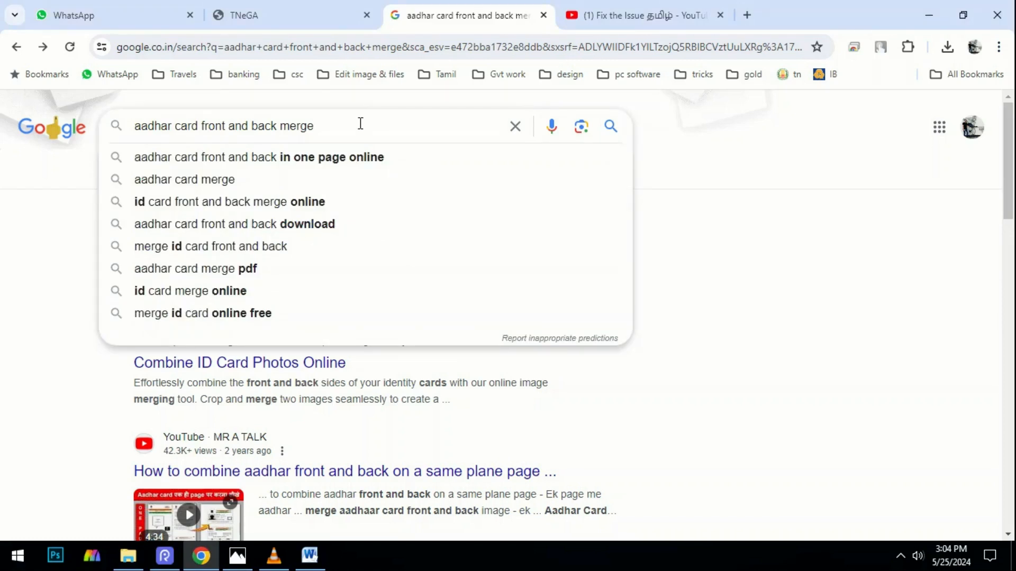
click(767, 208)
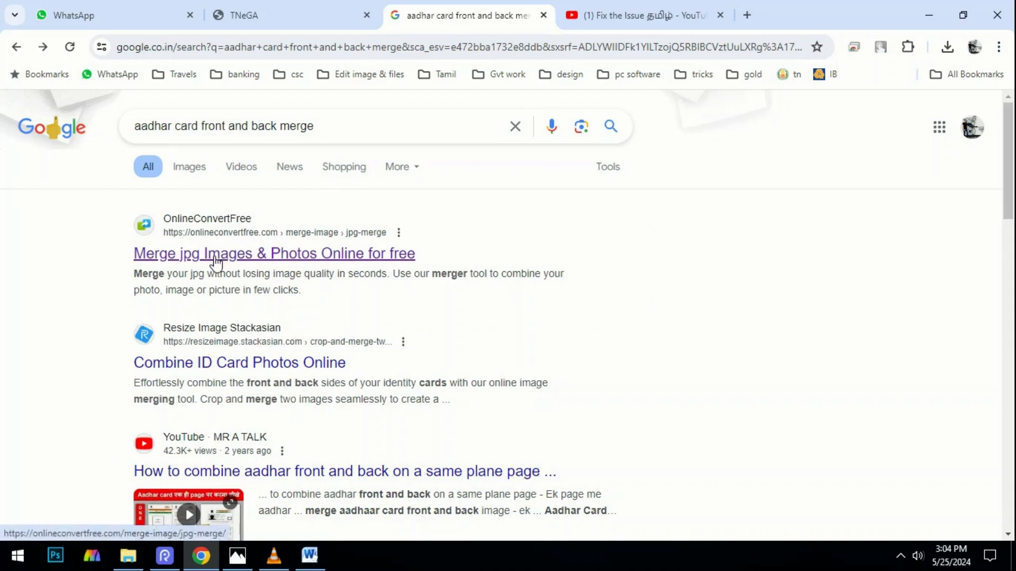
click(244, 253)
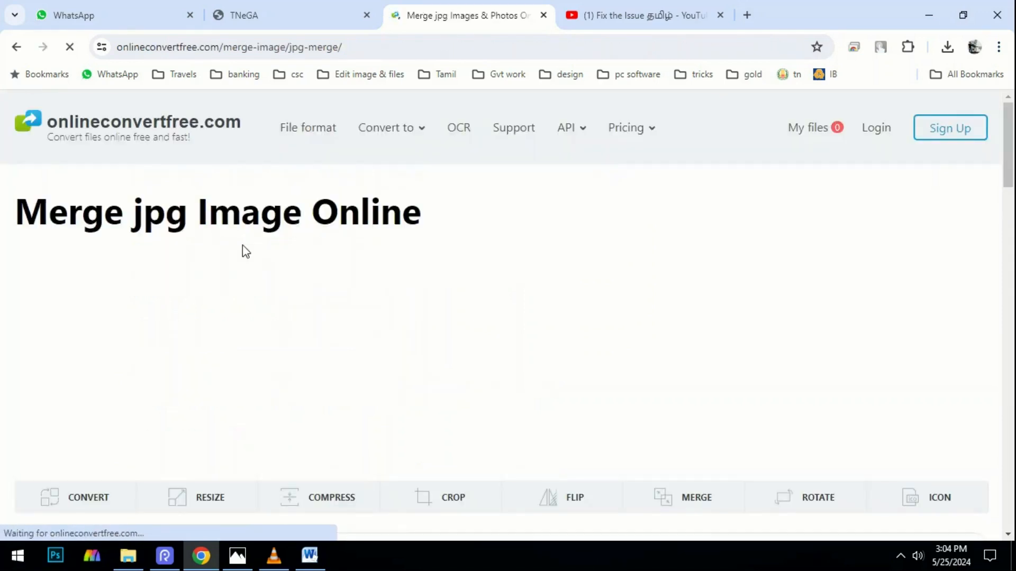
scroll(328, 235, down, 5)
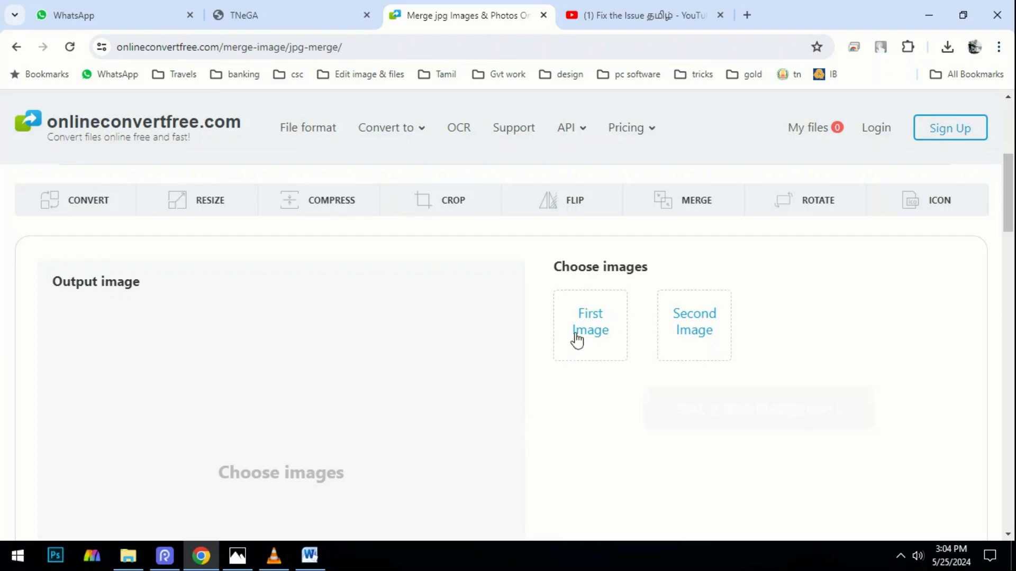
Merge the Aadhar card's front and back images vertically, and download and open the merged image.
click(595, 328)
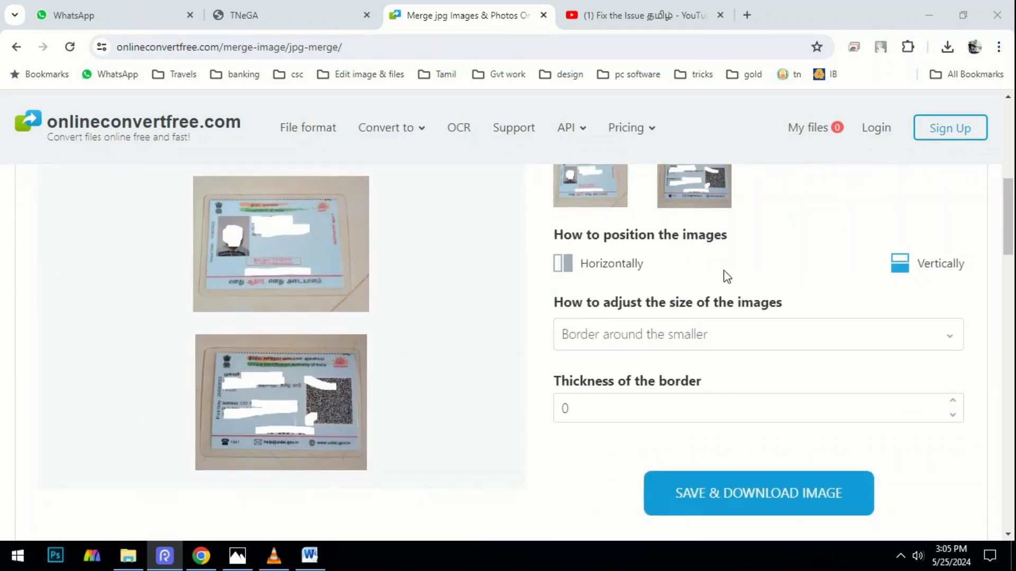
click(919, 276)
scroll(794, 248, down, 1)
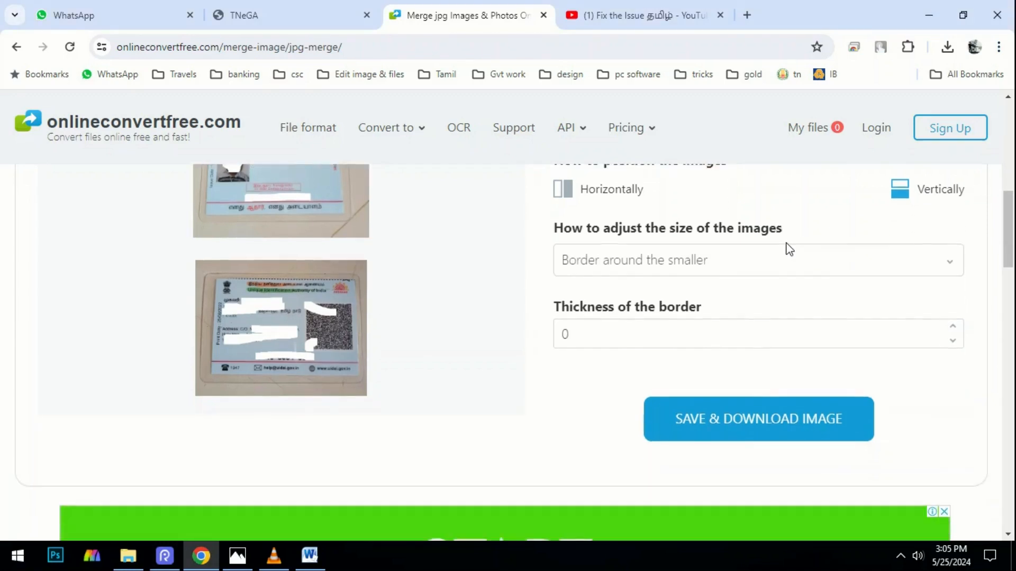
scroll(638, 262, down, 2)
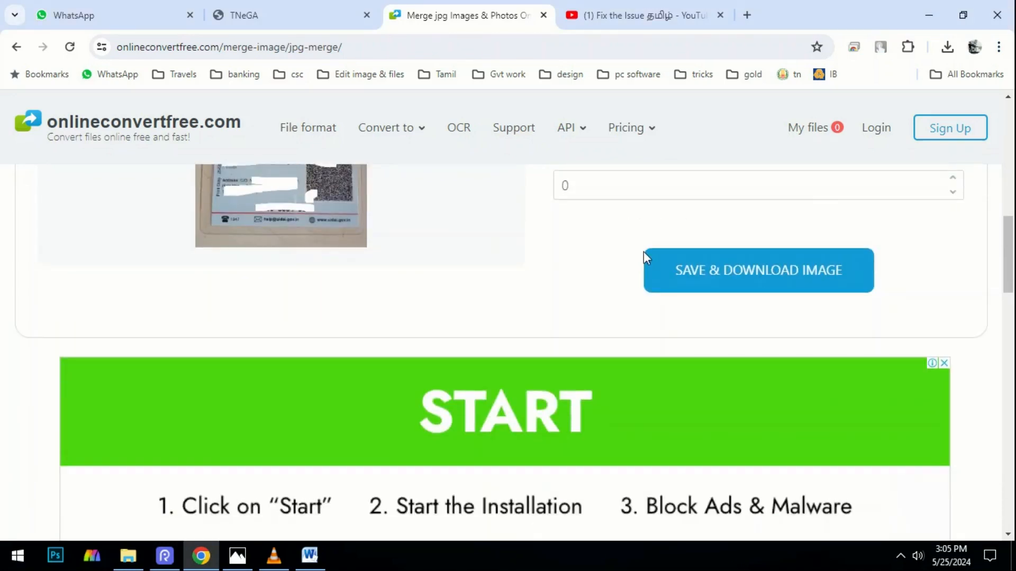
click(763, 284)
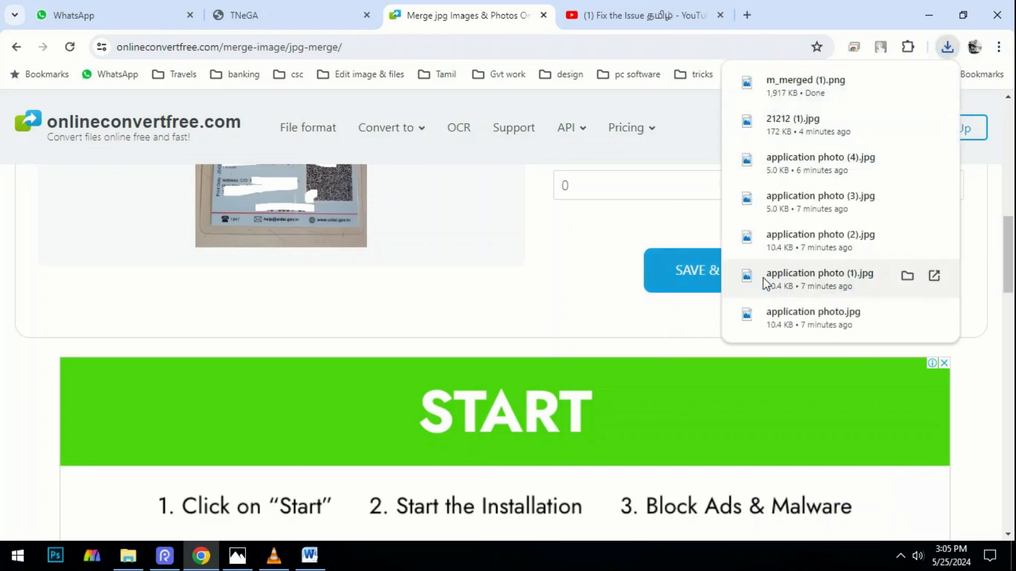
click(796, 83)
click(548, 107)
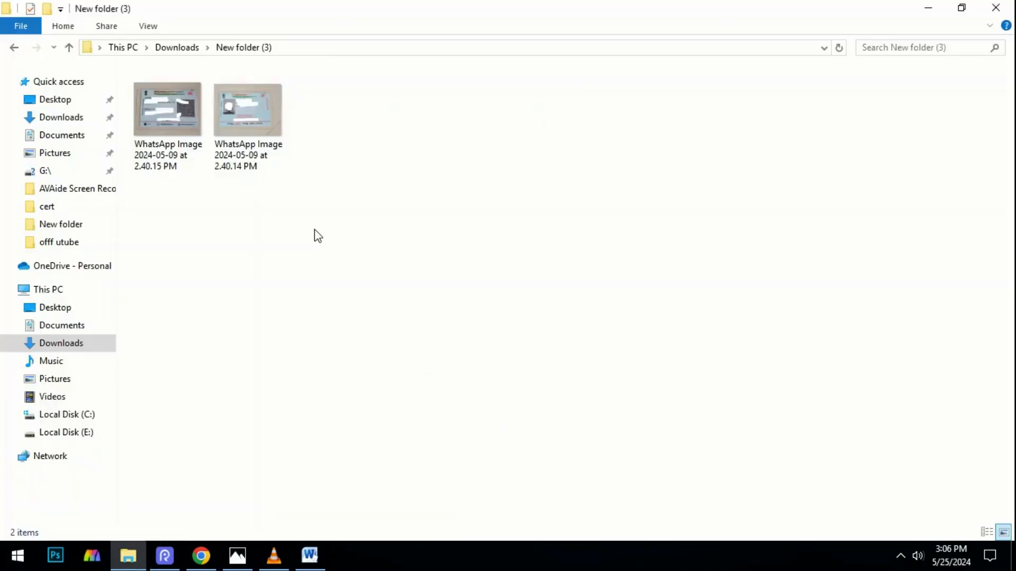
Start printing both Aadhar card images in New folder (3), with Microsoft Print to PDF as the printer.
drag(298, 207, 135, 127)
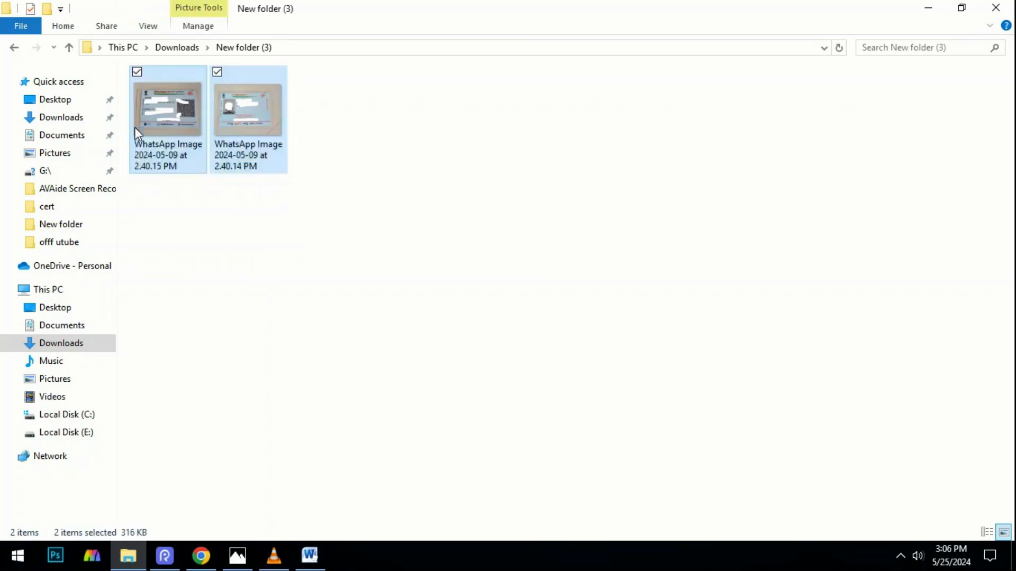
right_click(135, 127)
click(179, 236)
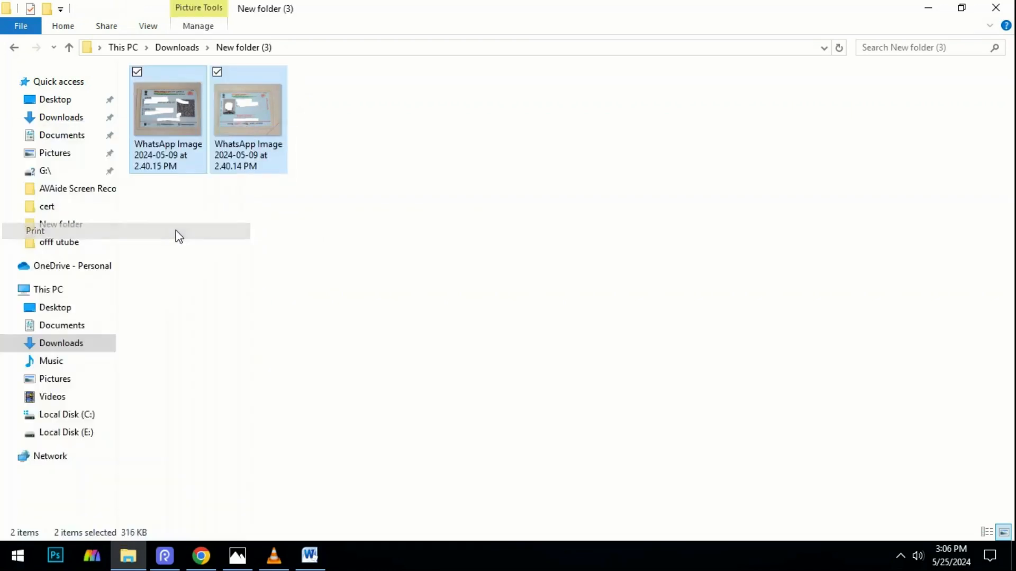
drag(462, 84, 339, 23)
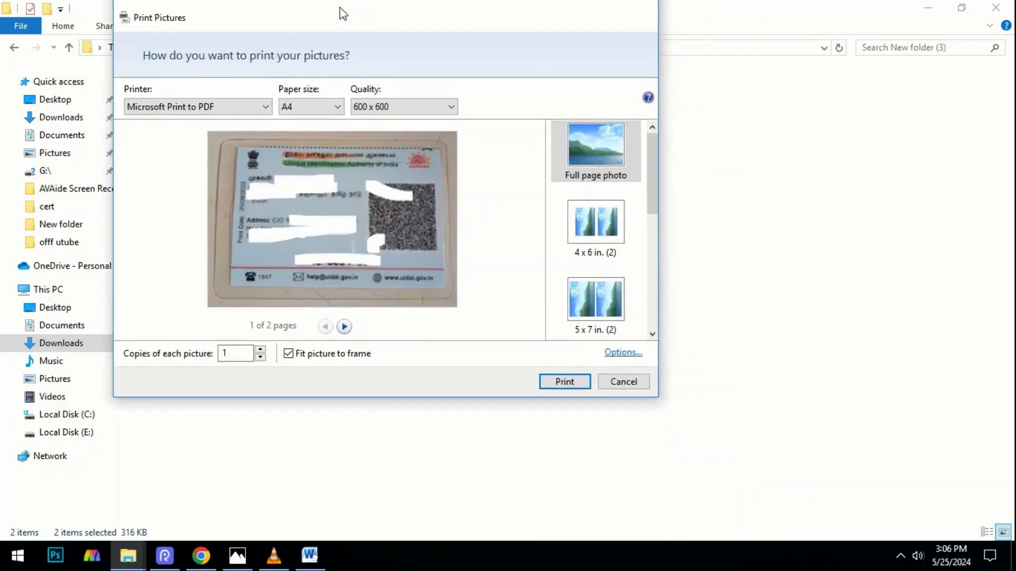
click(236, 129)
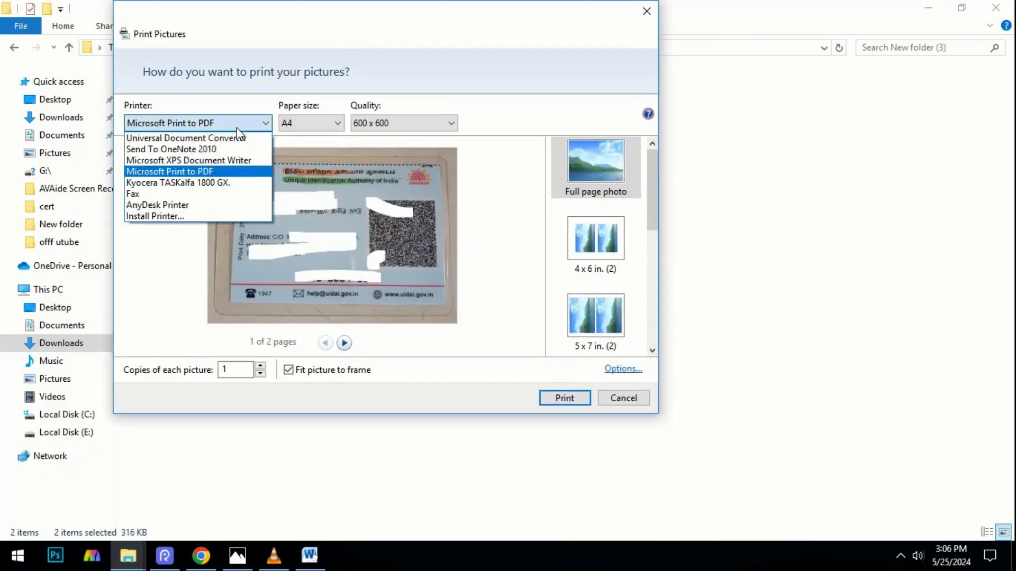
click(225, 174)
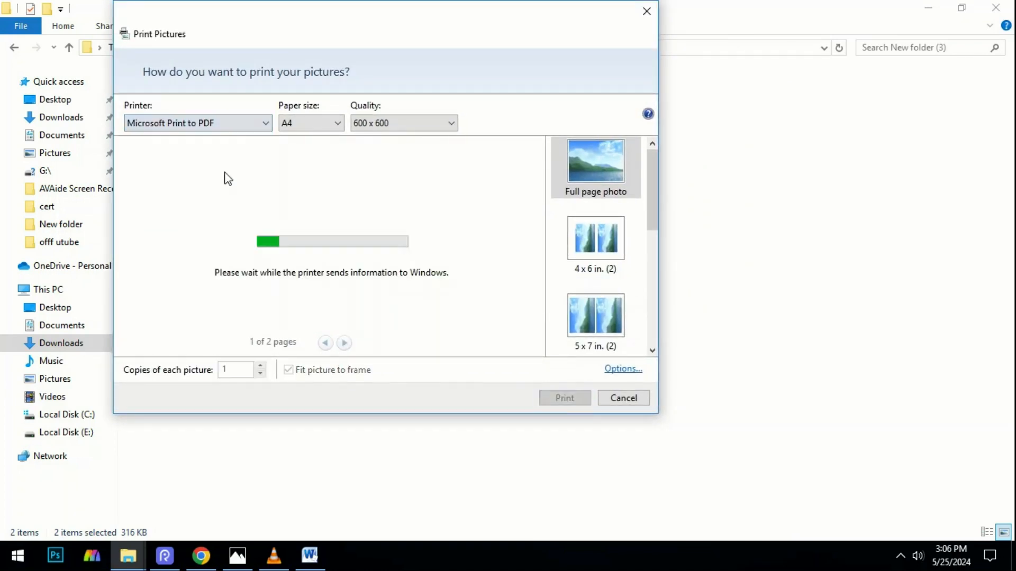
Print both Aadhar card images on one page with the 4 x 6 in. (2) layout and save the PDF as 33333.
click(606, 249)
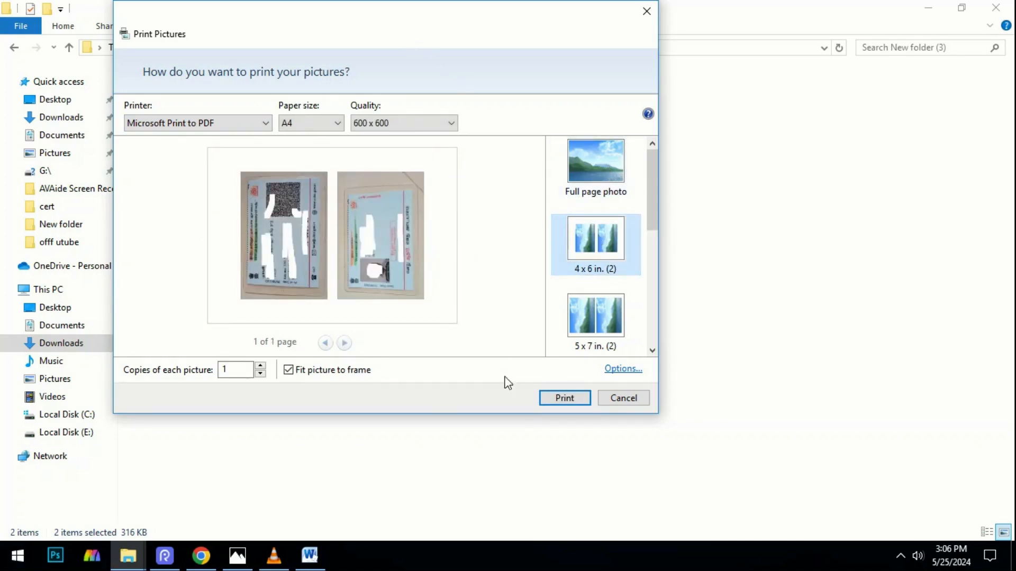
click(564, 396)
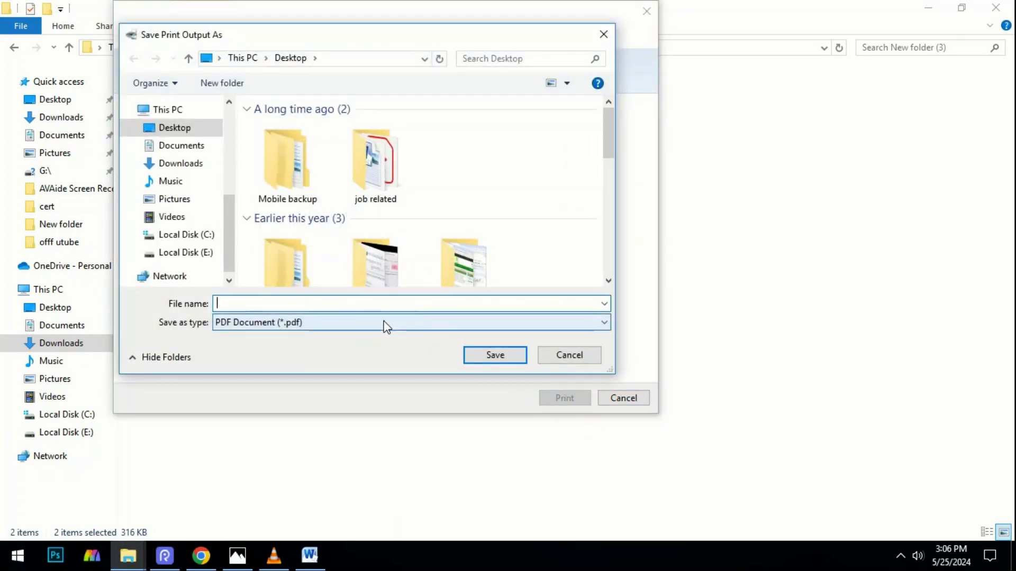
text(3333)
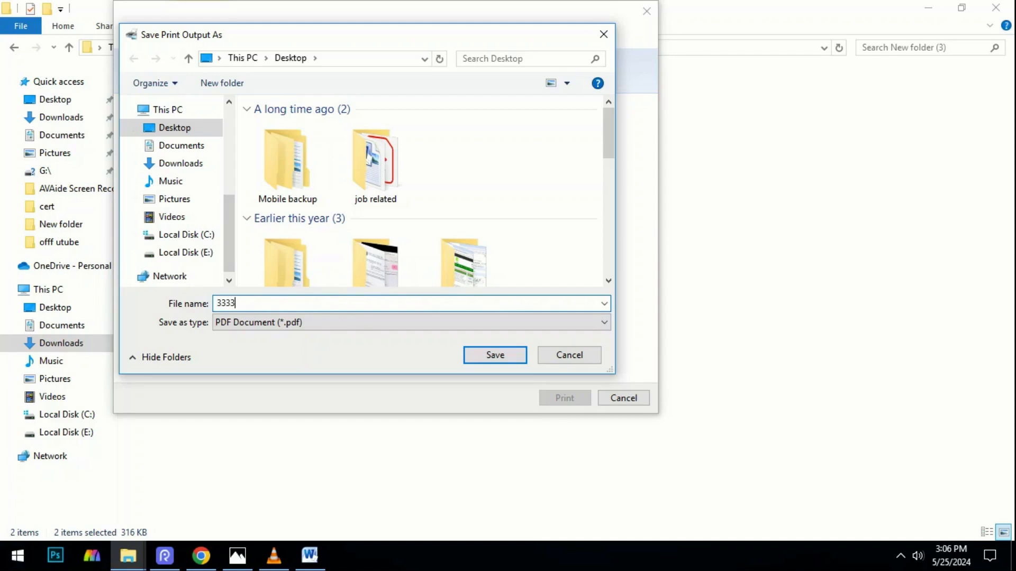
text(3)
key(Return)
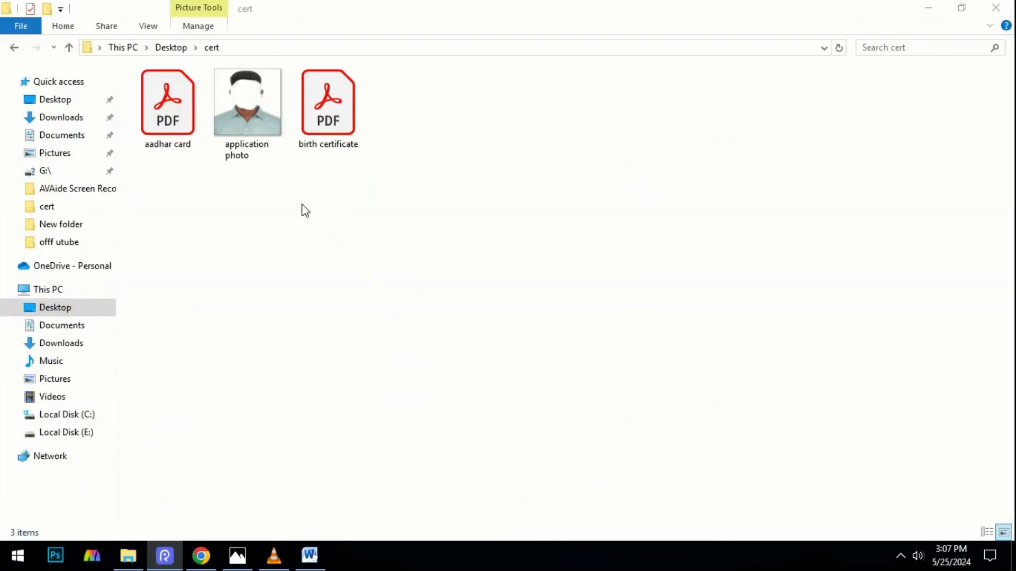
Compare the sizes of the aadhar card and birth certificate PDFs in the cert folder with the 200 KB limit in the Word document.
click(249, 134)
key(alt+Tab)
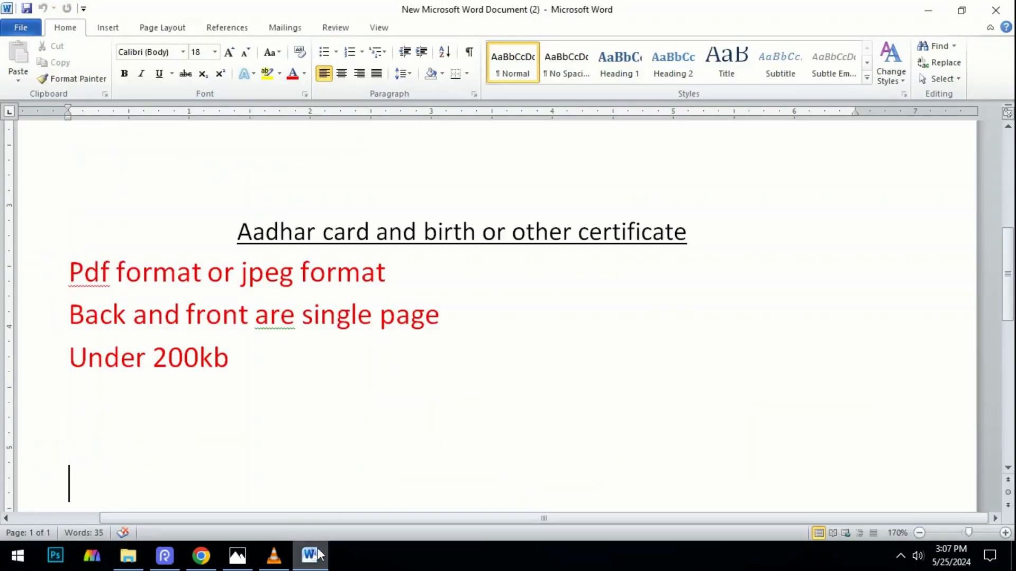
scroll(281, 412, down, 1)
click(191, 330)
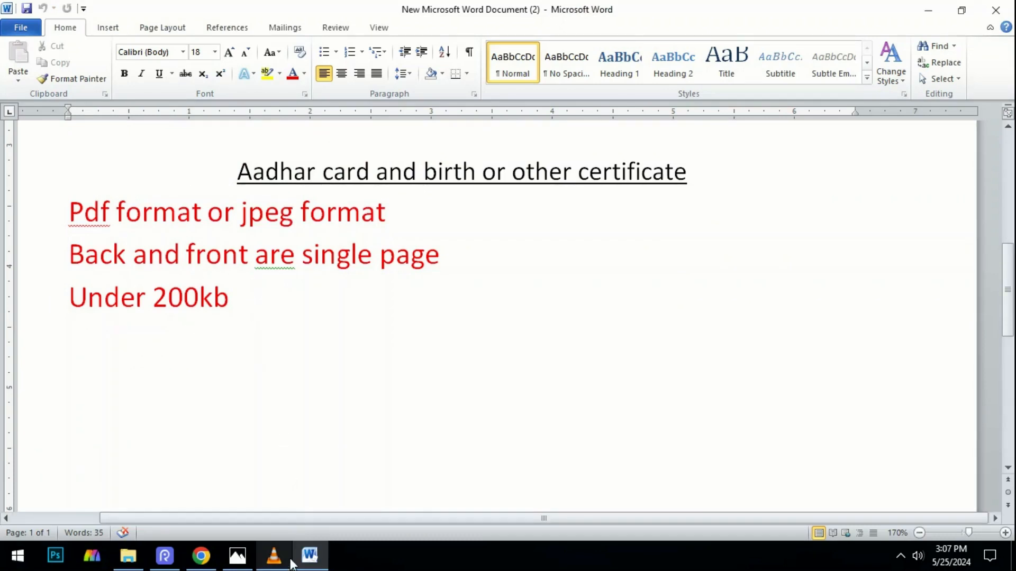
click(128, 556)
click(183, 119)
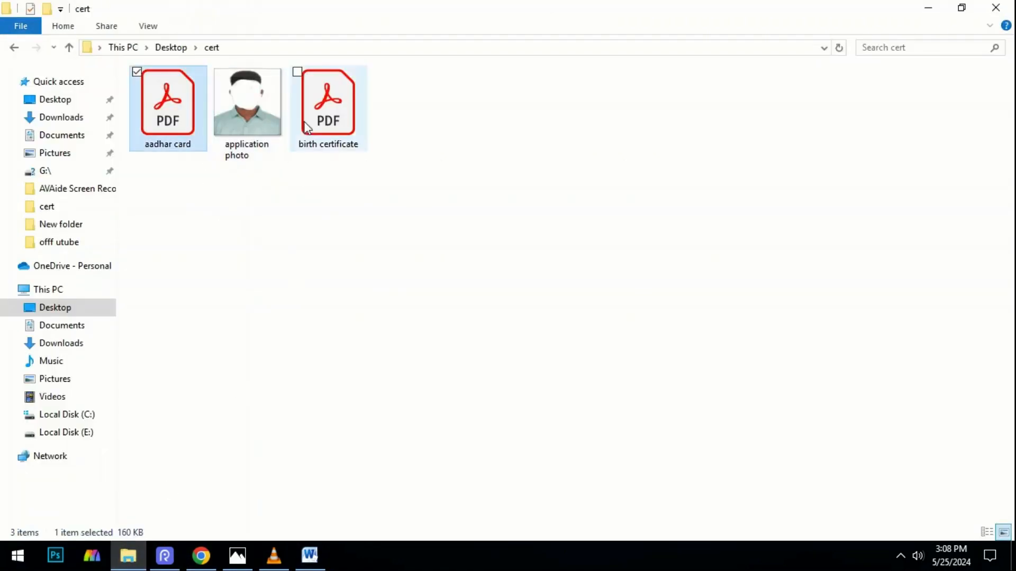
click(325, 108)
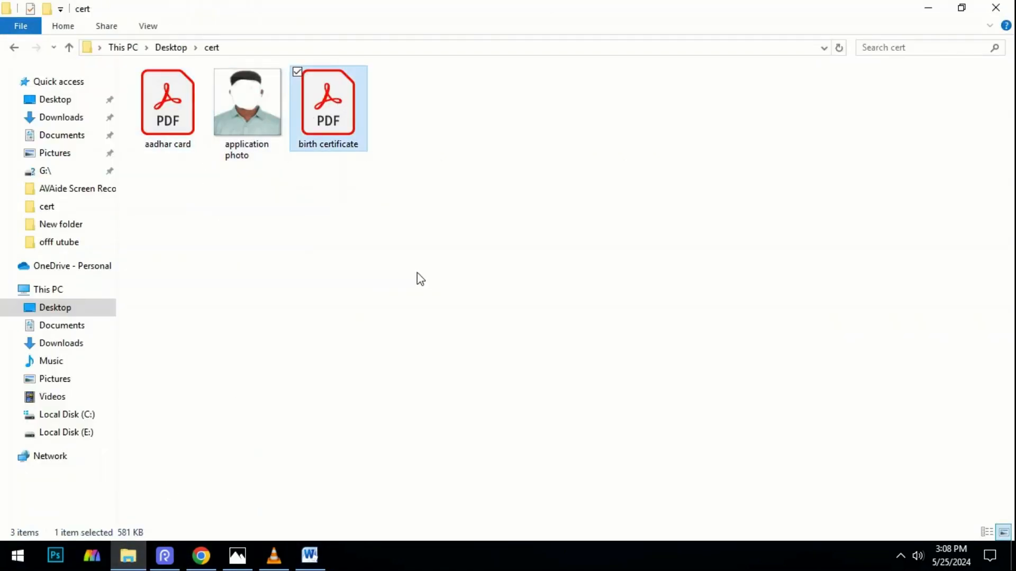
click(310, 261)
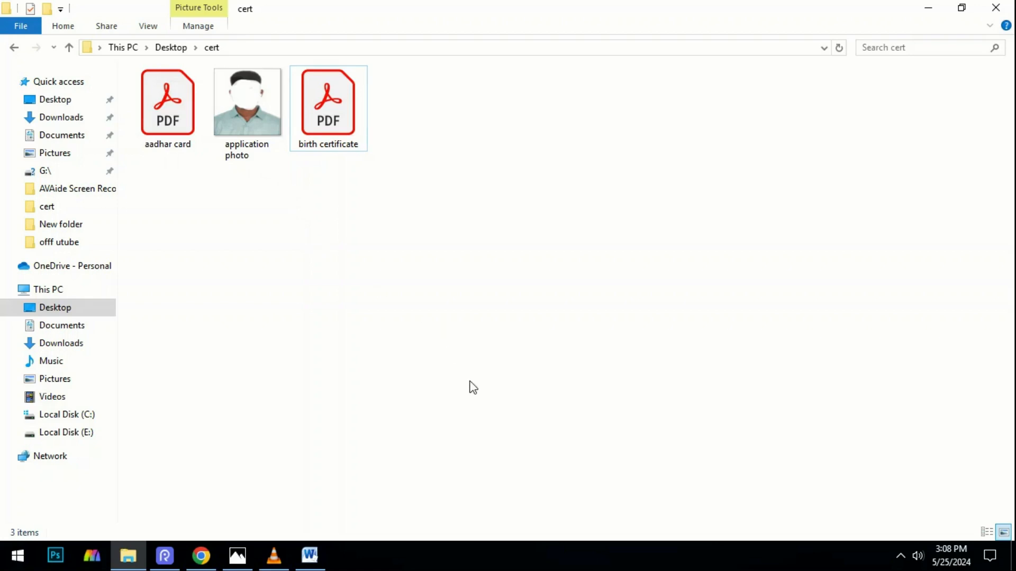
drag(376, 190, 74, 80)
click(486, 364)
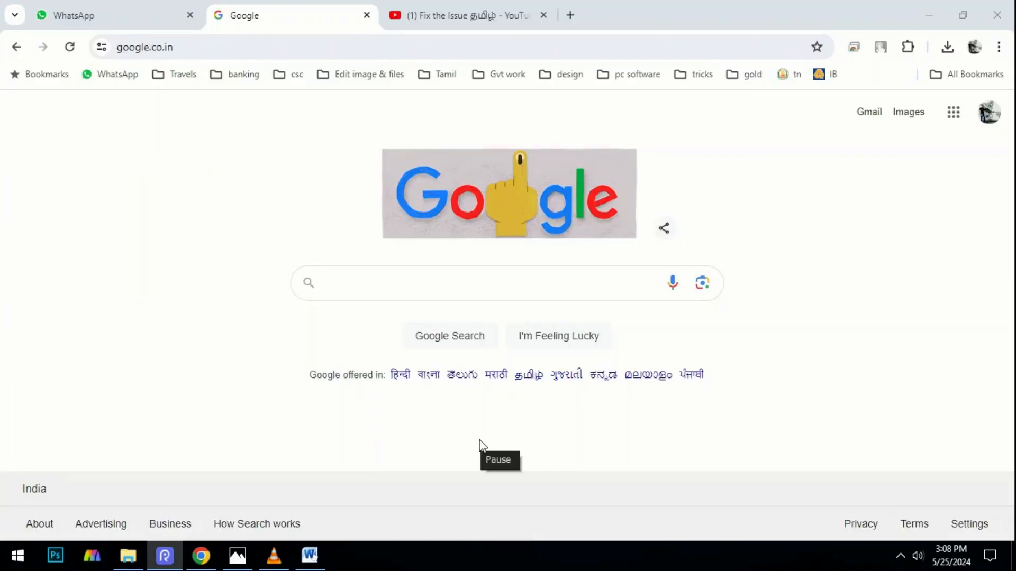
Search Google for "esevai login" and open the Tamil Nadu e-Sevai website at tnesevai.tn.gov.in.
click(402, 276)
text(ese)
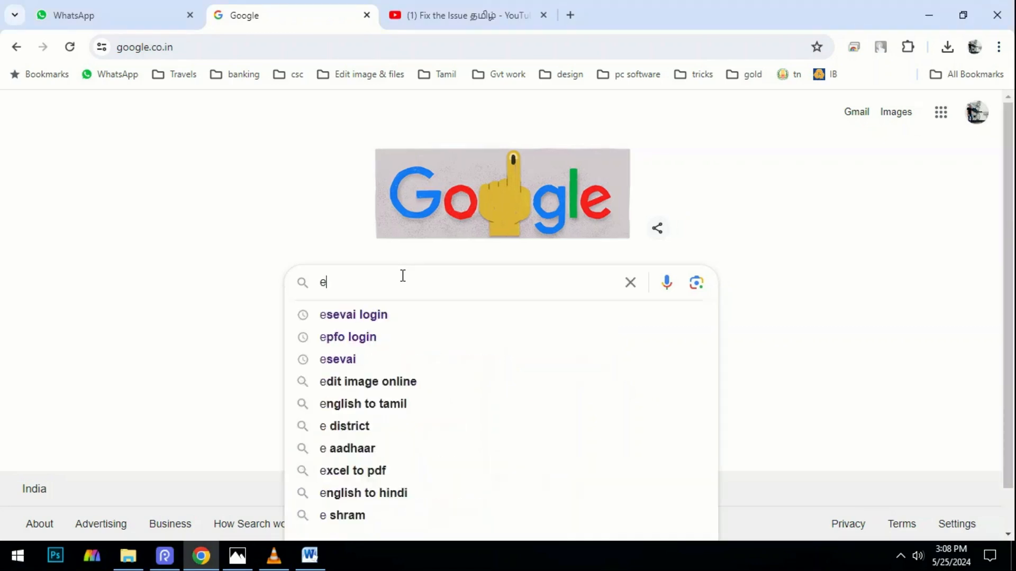
click(392, 310)
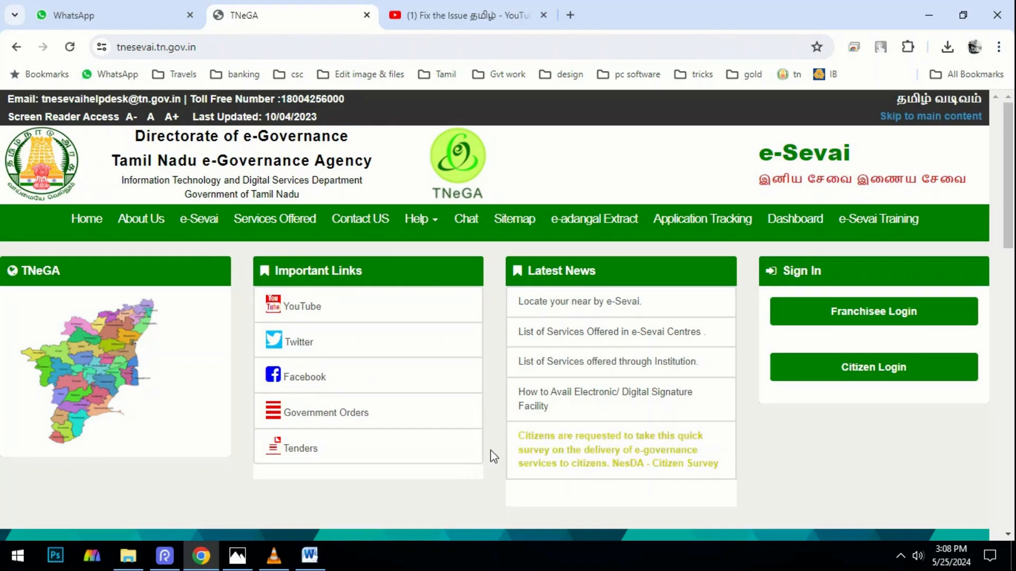
Switch the e-Sevai website from Tamil to its English version.
click(546, 480)
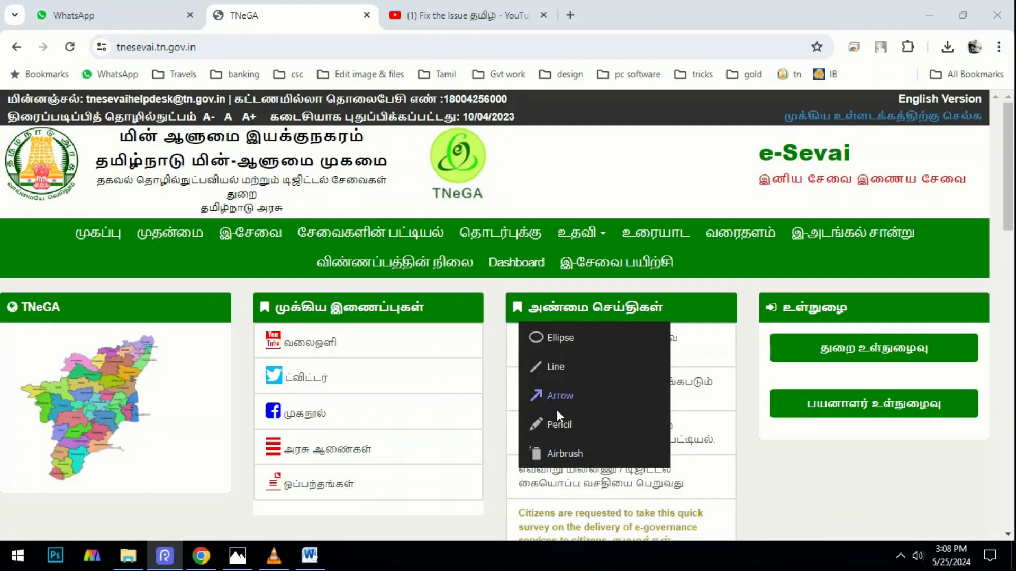
click(556, 403)
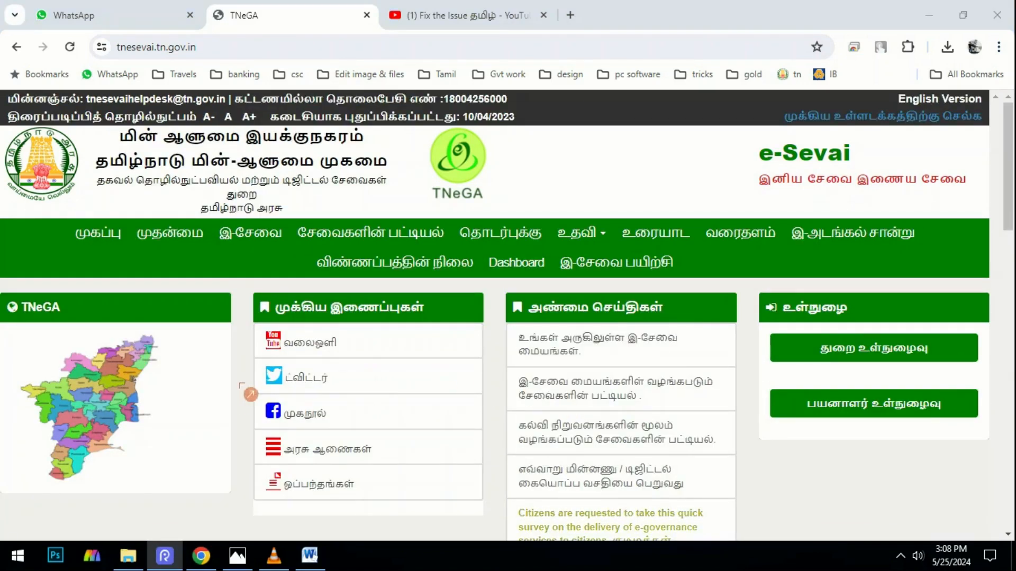
mouse_move(227, 411)
mouse_down()
mouse_move(353, 387)
mouse_move(608, 258)
mouse_move(859, 163)
mouse_move(942, 90)
mouse_move(901, 113)
mouse_up()
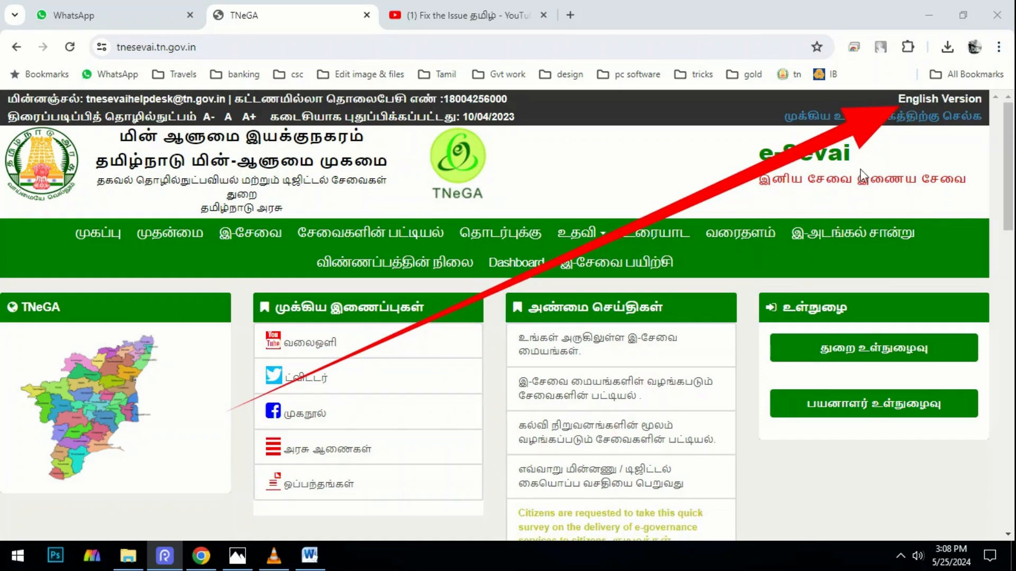
click(940, 99)
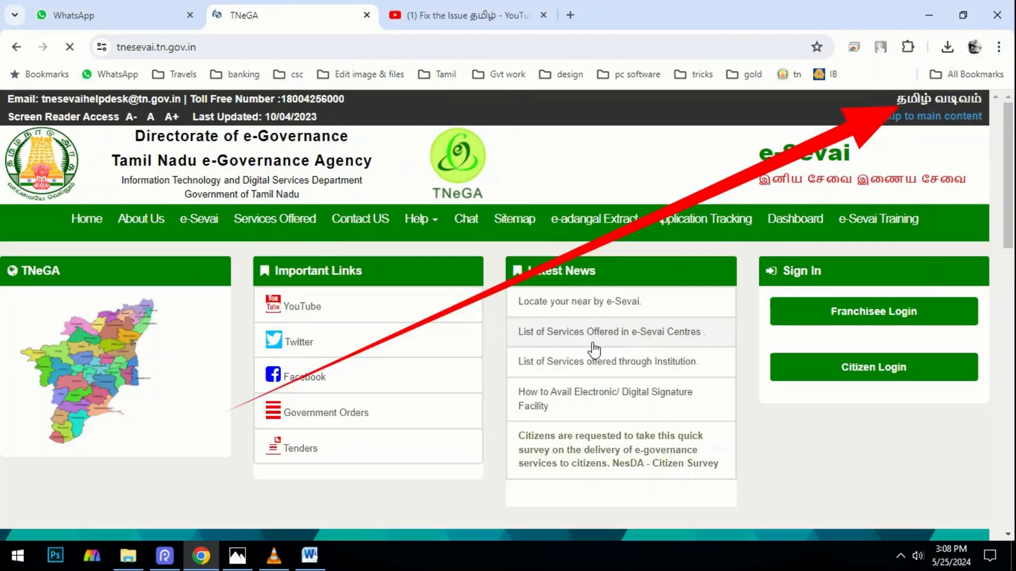
key(Escape)
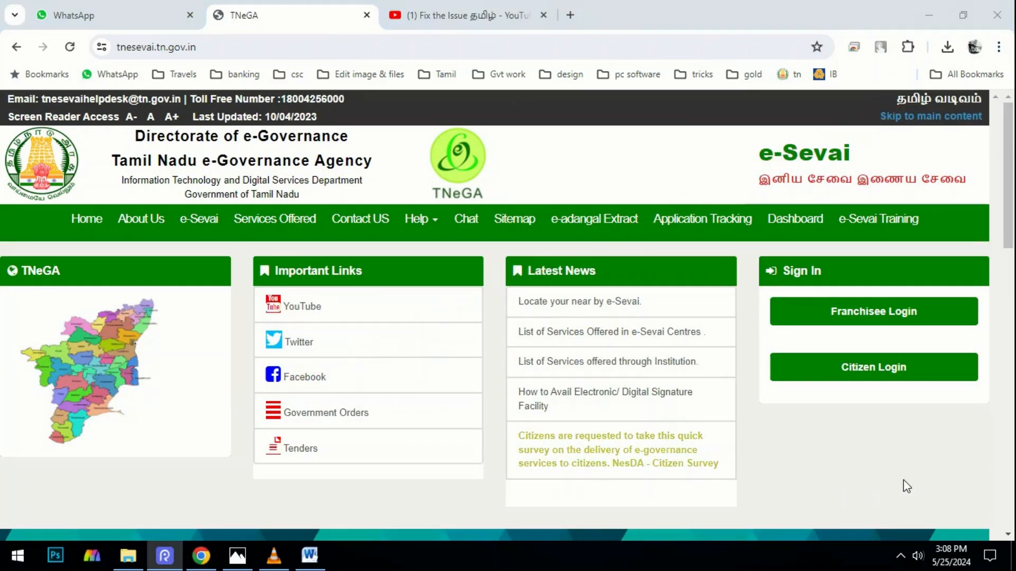
Open the Citizen Login page and review its user name, password and captcha fields.
mouse_move(356, 400)
mouse_down()
mouse_move(563, 392)
mouse_move(784, 364)
mouse_up()
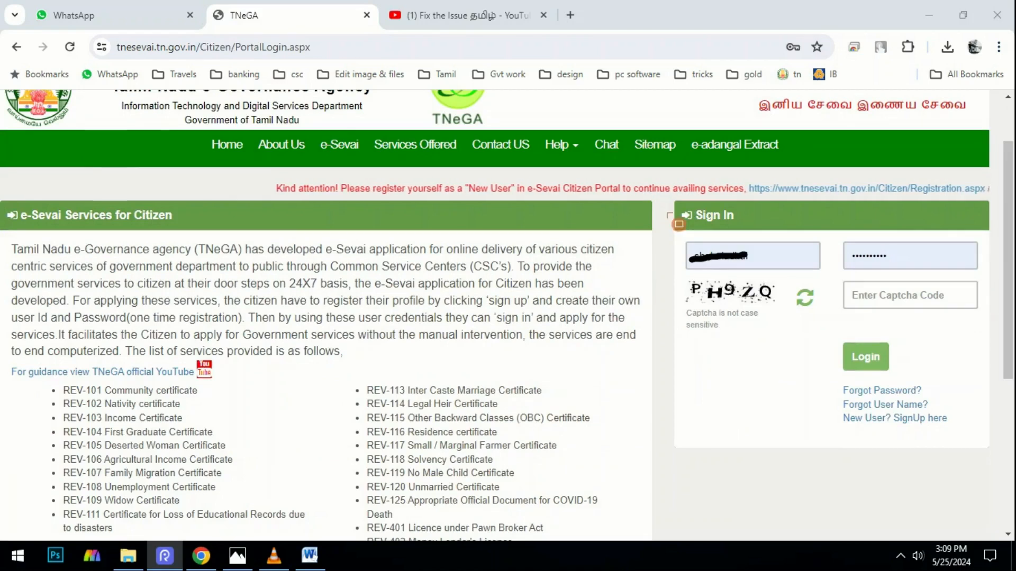
mouse_move(666, 205)
mouse_down()
mouse_move(693, 267)
mouse_move(819, 275)
mouse_up()
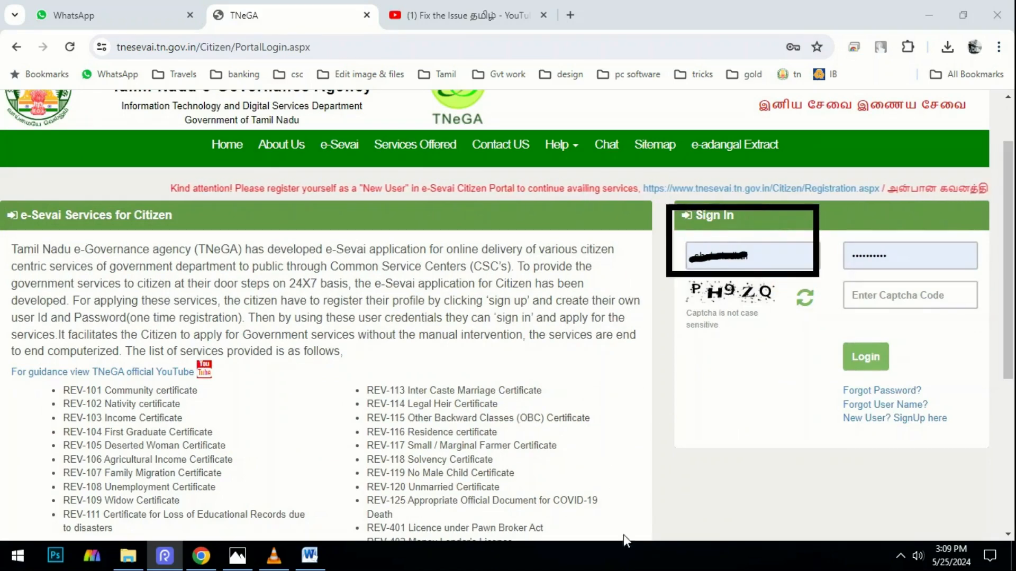
mouse_move(834, 221)
mouse_down()
mouse_move(853, 249)
mouse_move(975, 254)
mouse_move(995, 275)
mouse_up()
drag(674, 280, 792, 314)
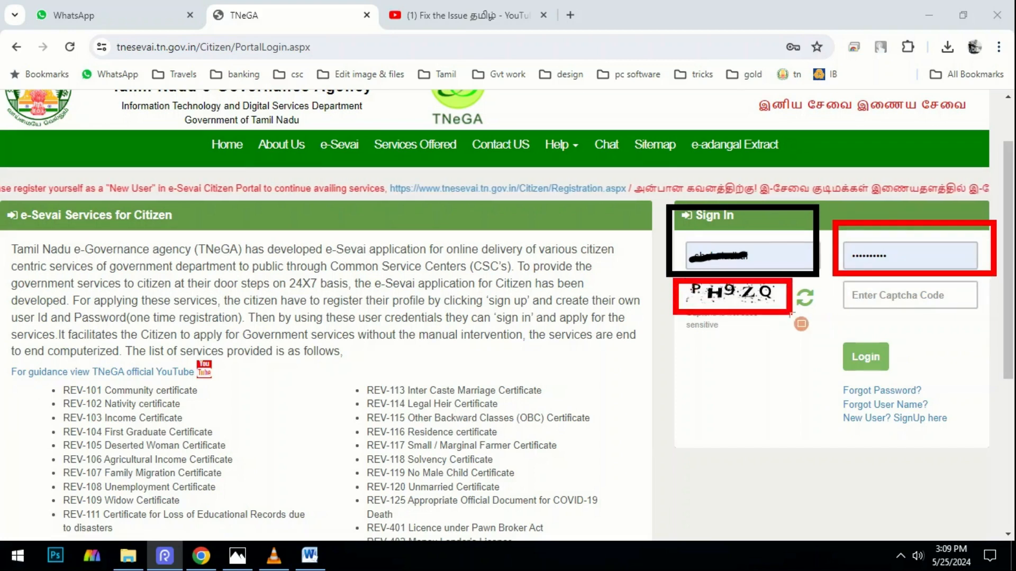
drag(826, 279, 969, 317)
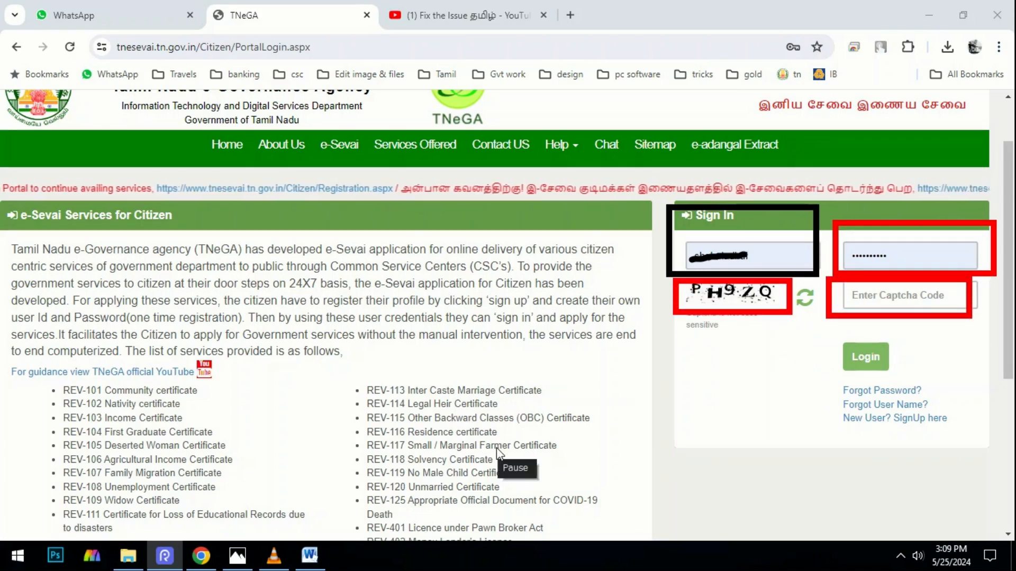
Find the video on opening an e-Sevai ID on the Fix the Issue YouTube channel.
key(ctrl+Tab)
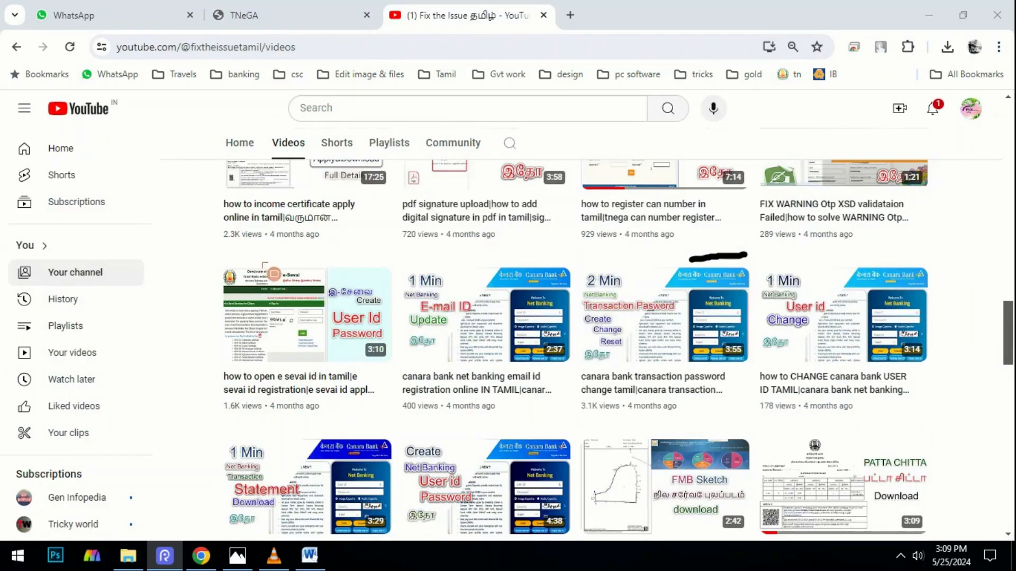
mouse_move(202, 259)
mouse_down()
mouse_move(400, 389)
mouse_move(400, 400)
mouse_up()
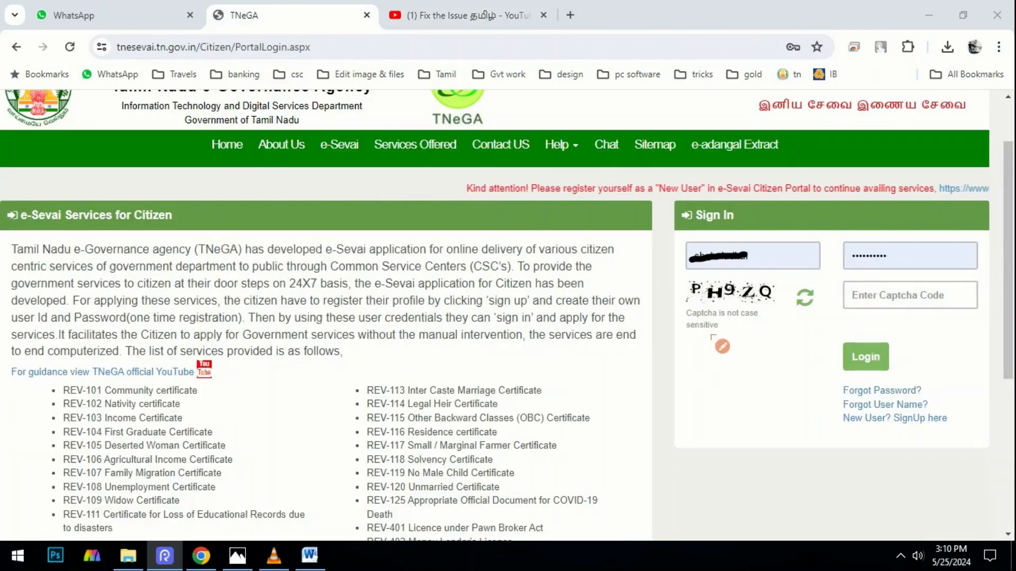
Sign in to the e-Sevai citizen portal with the user name, password and captcha code.
mouse_move(656, 229)
mouse_down()
mouse_move(669, 252)
mouse_move(794, 286)
mouse_move(814, 276)
mouse_up()
drag(829, 275, 913, 274)
mouse_move(829, 305)
mouse_down()
mouse_move(886, 305)
mouse_move(819, 365)
mouse_move(902, 376)
mouse_move(897, 332)
mouse_up()
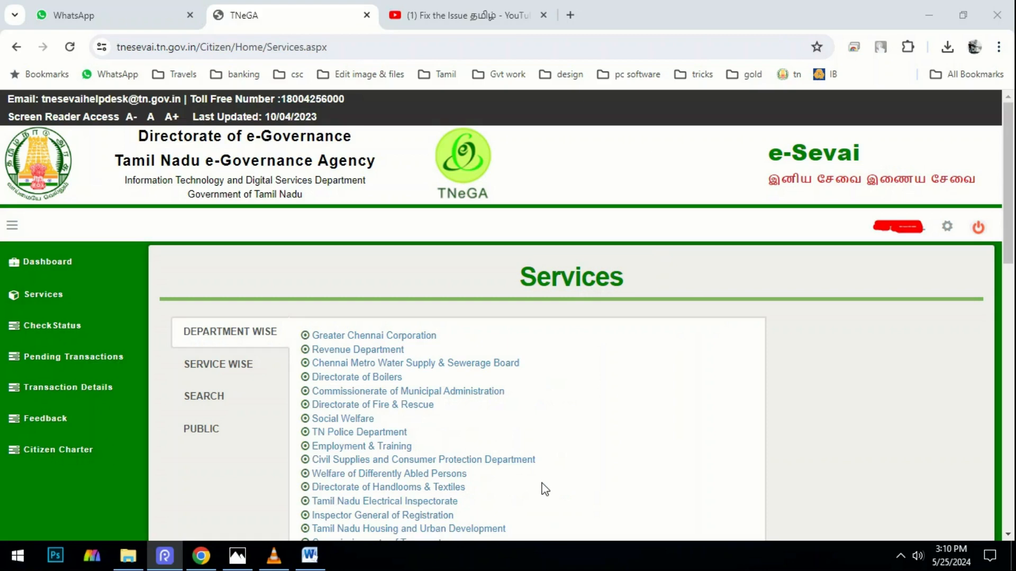
Open the Revenue Department's list of certificates from the department-wise services.
click(557, 481)
click(557, 482)
click(557, 481)
click(567, 398)
mouse_move(796, 384)
mouse_down()
mouse_move(489, 345)
mouse_move(411, 350)
mouse_up()
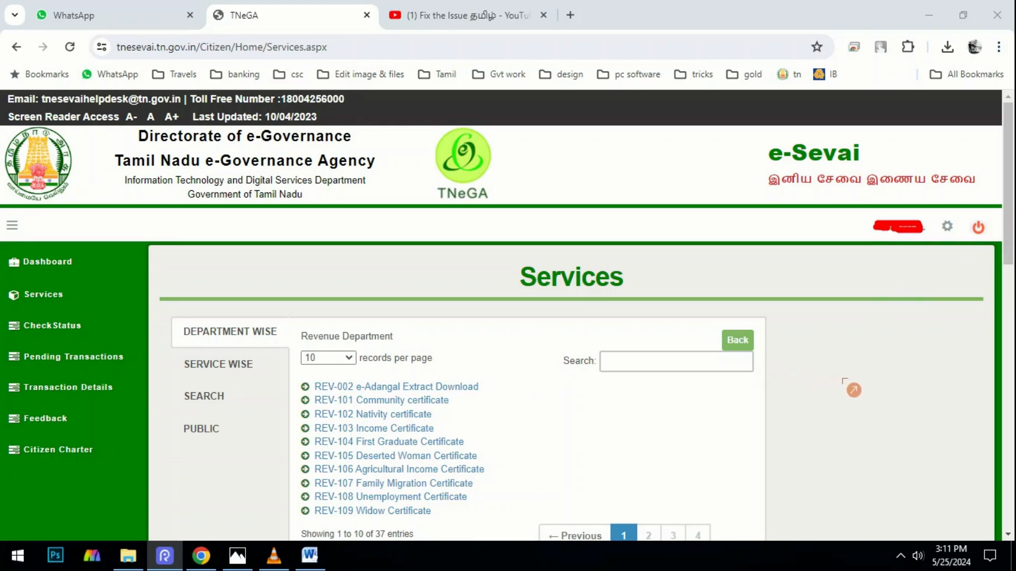
Open the REV-102 Nativity certificate service and proceed from its instructions to the applicant search form.
mouse_move(870, 379)
mouse_down()
mouse_move(431, 416)
mouse_move(444, 426)
mouse_up()
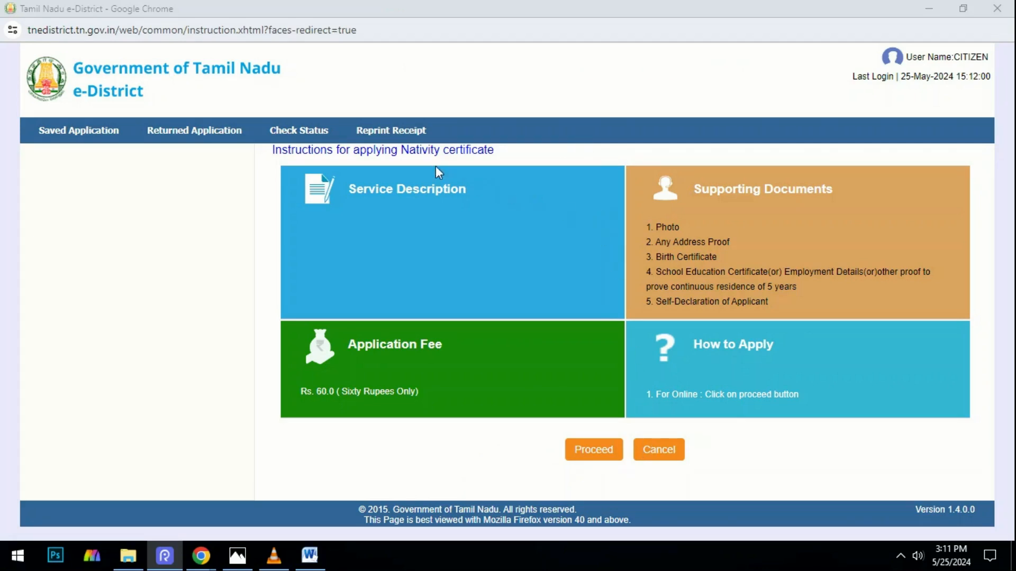
drag(514, 408, 646, 484)
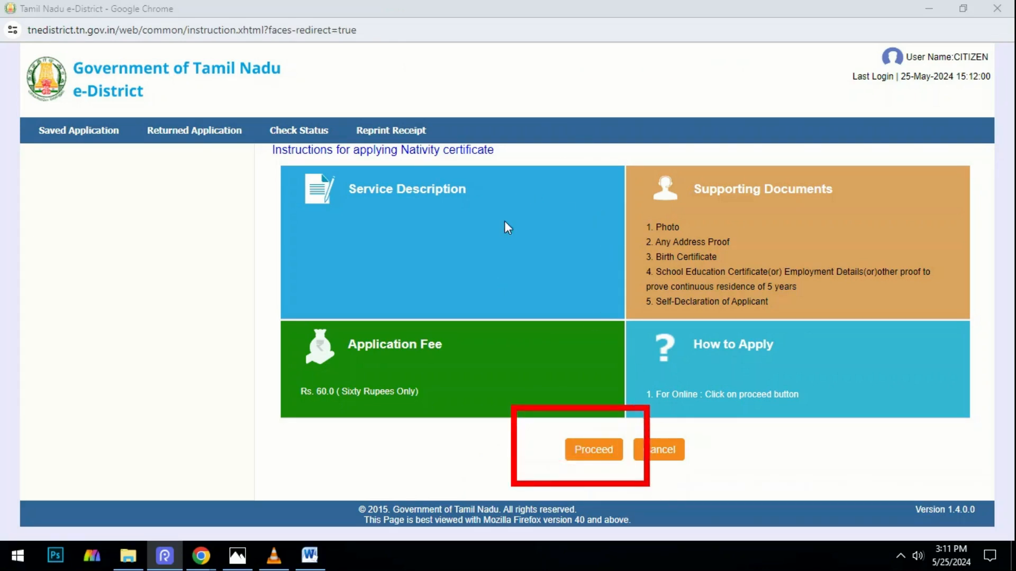
click(580, 449)
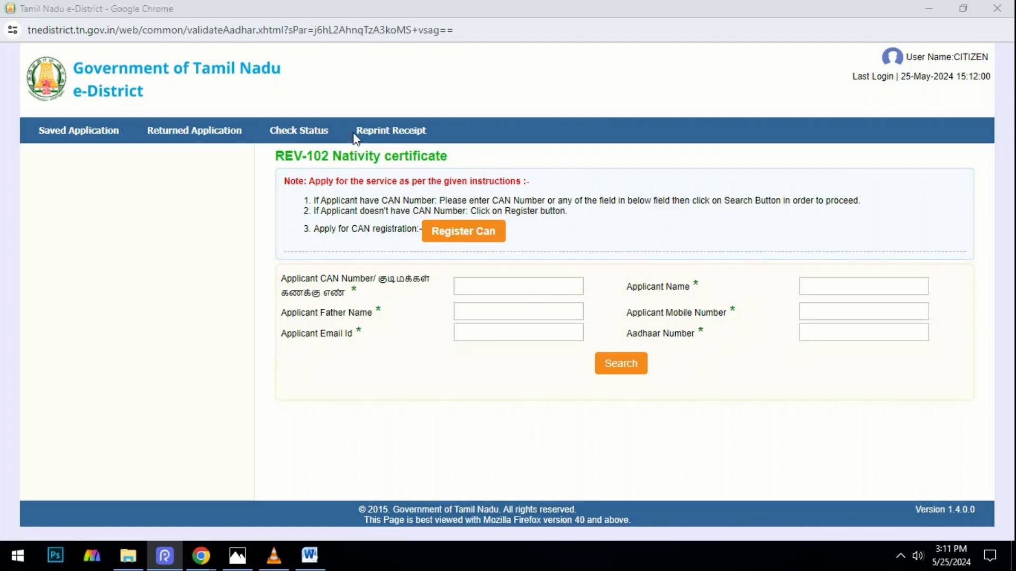
Search for the applicant by Aadhaar number in the Nativity certificate form.
mouse_move(757, 311)
mouse_down()
mouse_move(827, 351)
mouse_move(935, 360)
mouse_up()
mouse_move(601, 311)
mouse_down()
mouse_move(623, 334)
mouse_move(972, 359)
mouse_up()
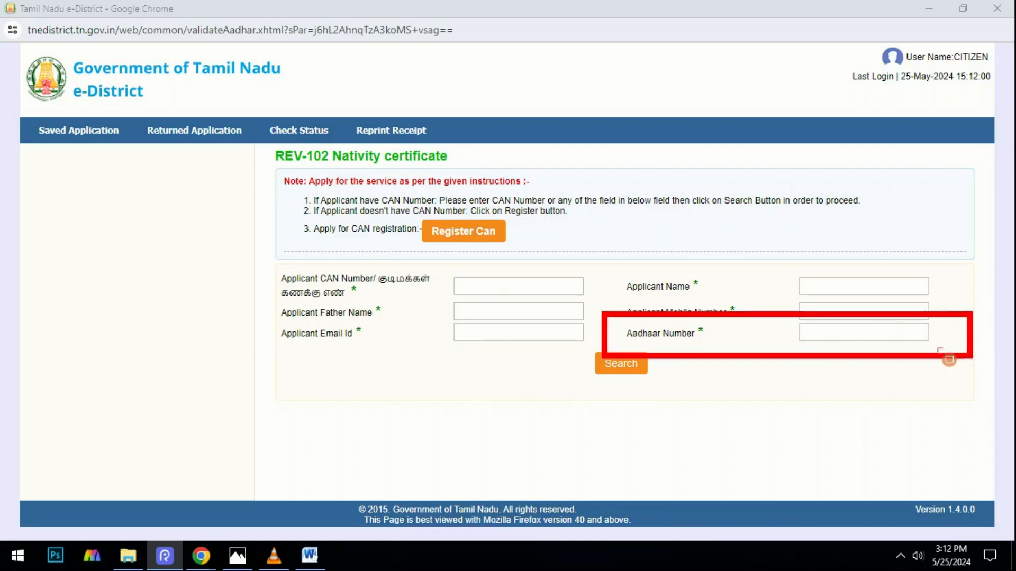
drag(778, 317, 951, 357)
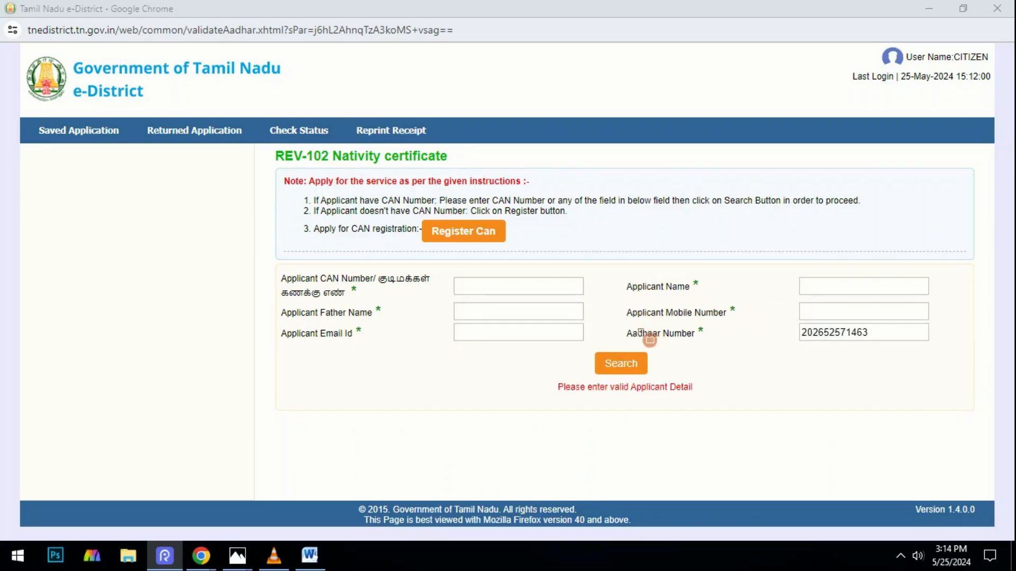
mouse_move(613, 317)
mouse_down()
mouse_move(626, 354)
mouse_move(961, 358)
mouse_up()
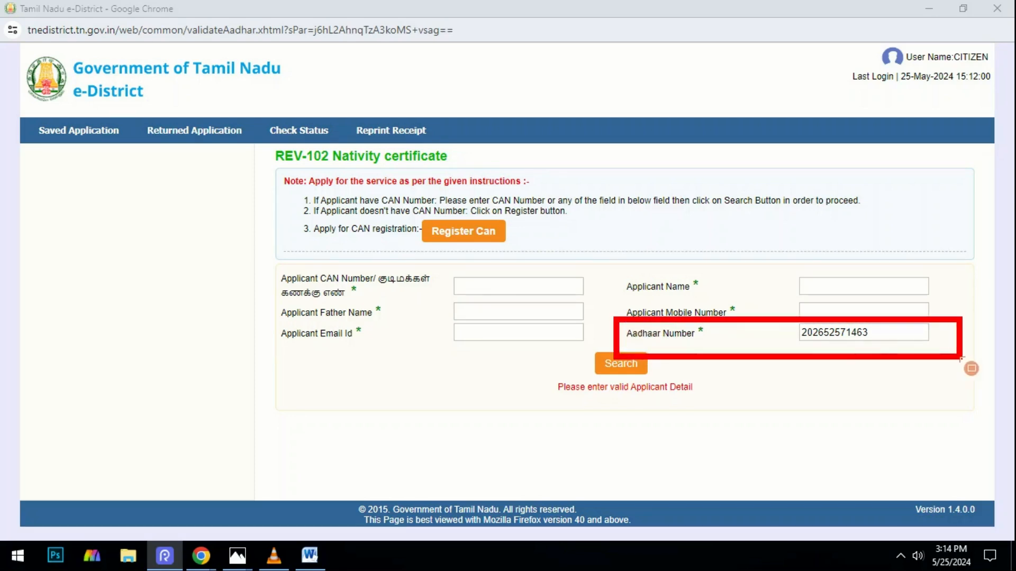
drag(568, 350, 654, 377)
click(756, 128)
click(755, 128)
mouse_move(539, 369)
mouse_down()
mouse_move(608, 407)
mouse_move(706, 406)
mouse_up()
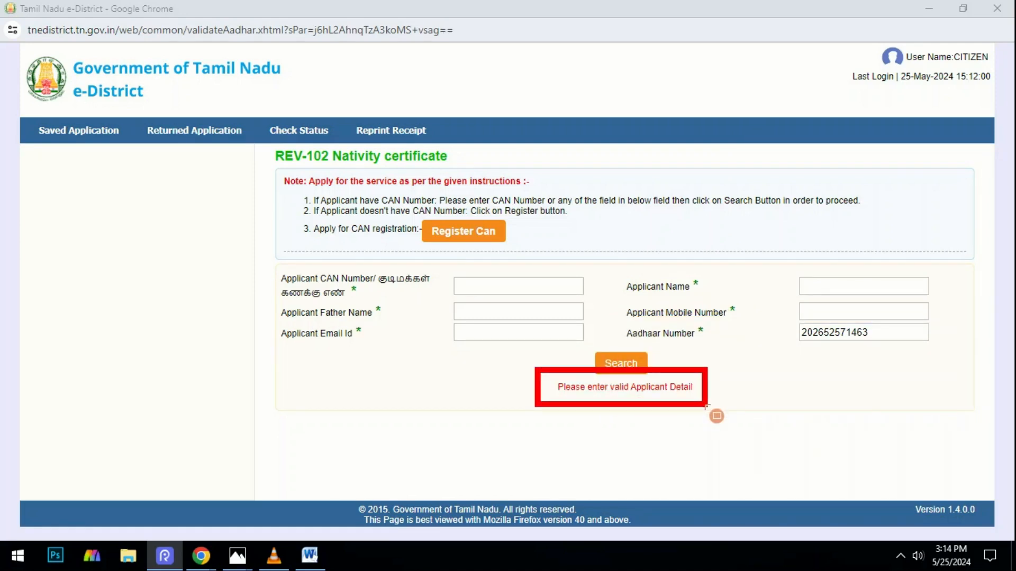
Locate the CAN registration option on the form and the YouTube channel's video on registering a CAN number.
mouse_move(776, 311)
mouse_down()
mouse_move(809, 358)
mouse_move(927, 356)
mouse_up()
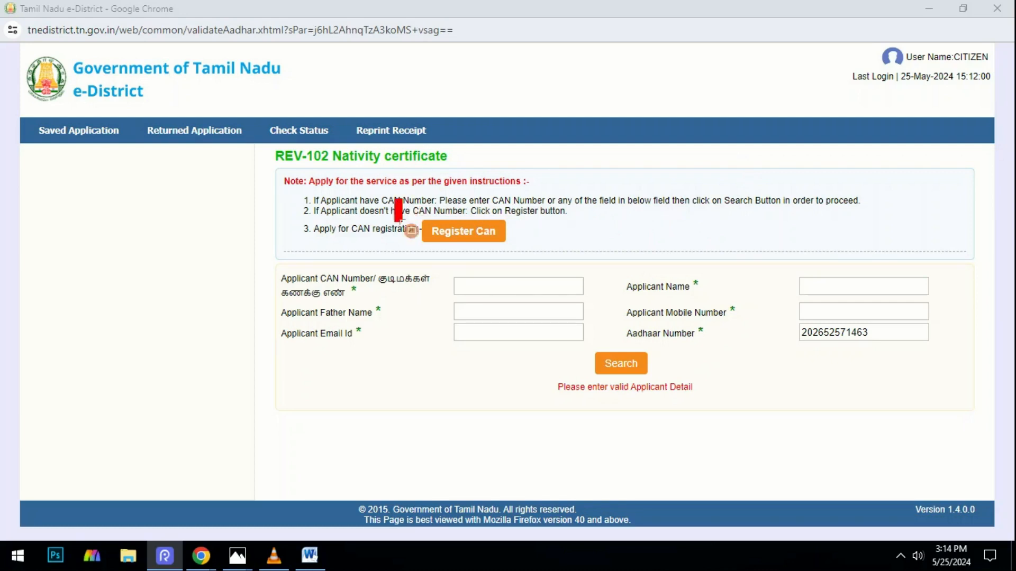
drag(400, 222, 527, 258)
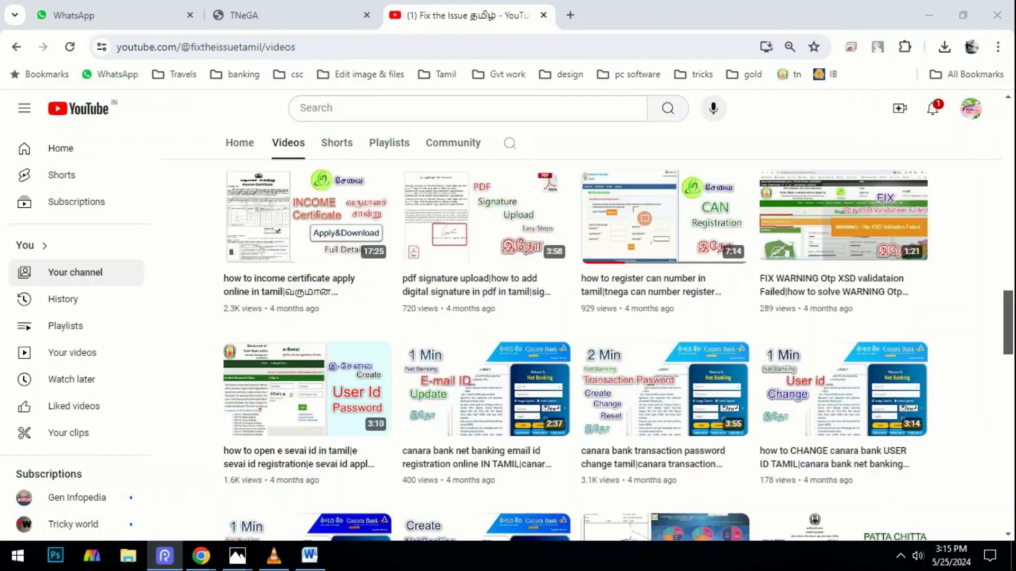
mouse_move(568, 144)
mouse_down()
mouse_move(712, 279)
mouse_move(770, 306)
mouse_move(771, 318)
mouse_up()
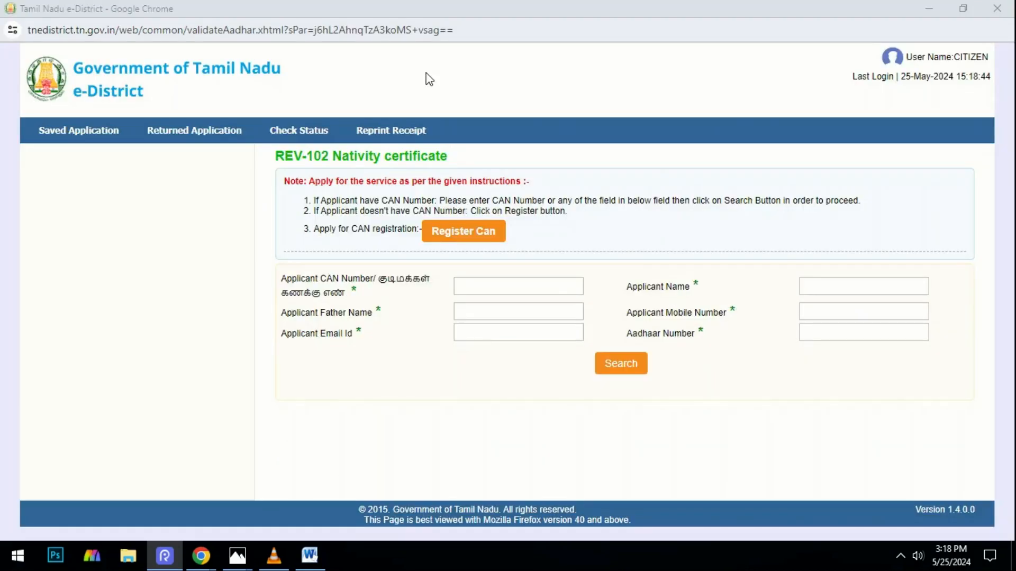
Search for the applicant by Aadhaar number and select the matching CAN record.
mouse_move(610, 320)
mouse_down()
mouse_move(644, 349)
mouse_move(857, 363)
mouse_move(963, 352)
mouse_move(946, 348)
mouse_up()
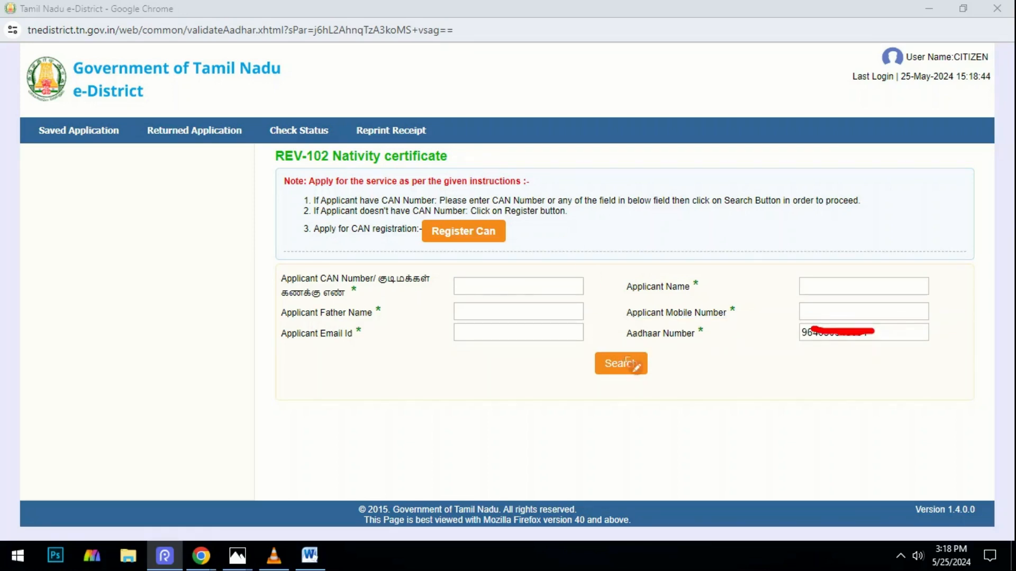
mouse_move(656, 347)
mouse_down()
mouse_move(576, 381)
mouse_move(683, 387)
mouse_move(664, 341)
mouse_move(648, 344)
mouse_up()
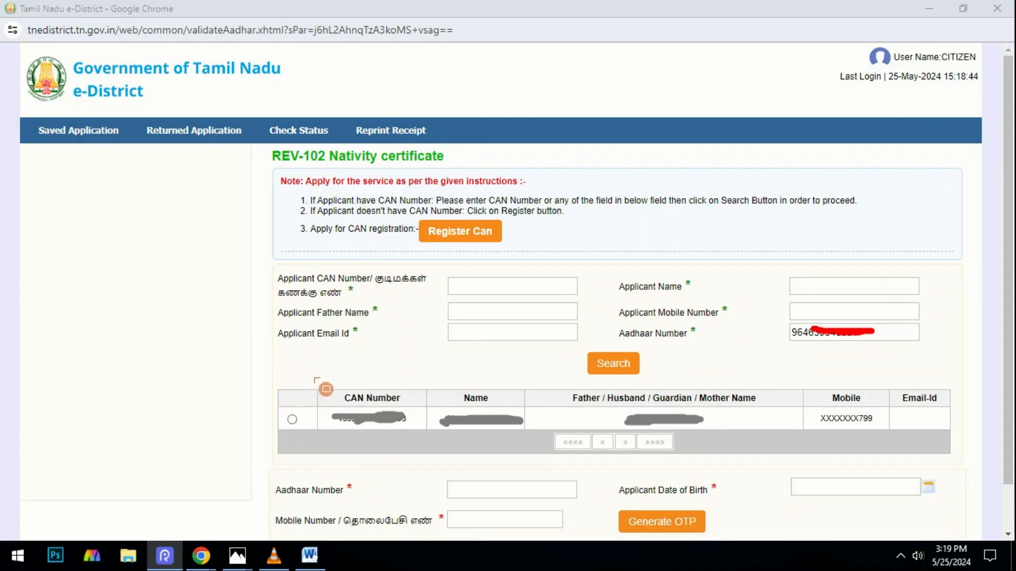
drag(313, 377, 430, 442)
mouse_move(439, 372)
mouse_down()
mouse_move(487, 440)
mouse_move(524, 441)
mouse_up()
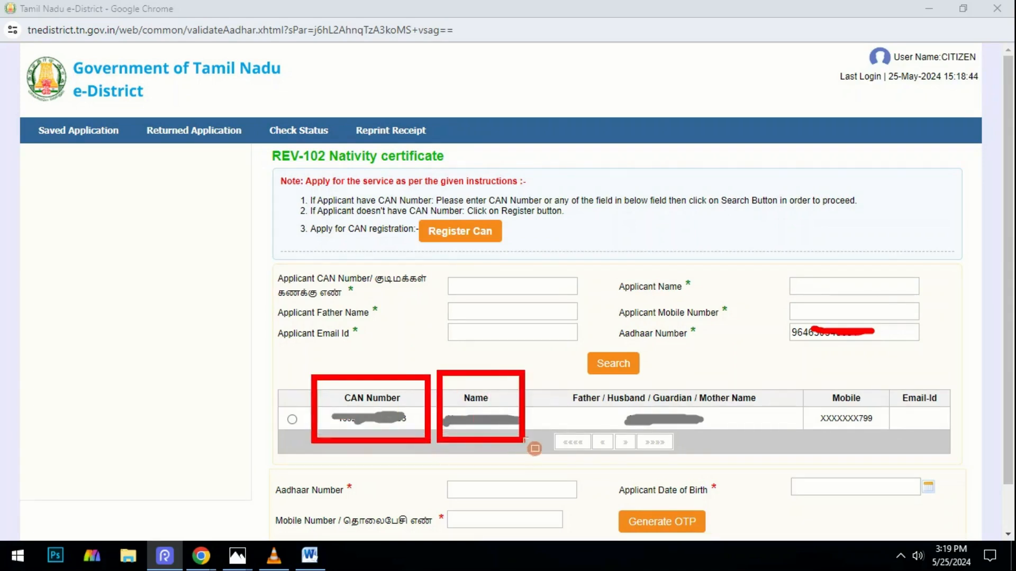
mouse_move(554, 373)
mouse_down()
mouse_move(601, 414)
mouse_move(659, 437)
mouse_move(768, 440)
mouse_up()
mouse_move(794, 381)
mouse_down()
mouse_move(863, 442)
mouse_move(901, 445)
mouse_up()
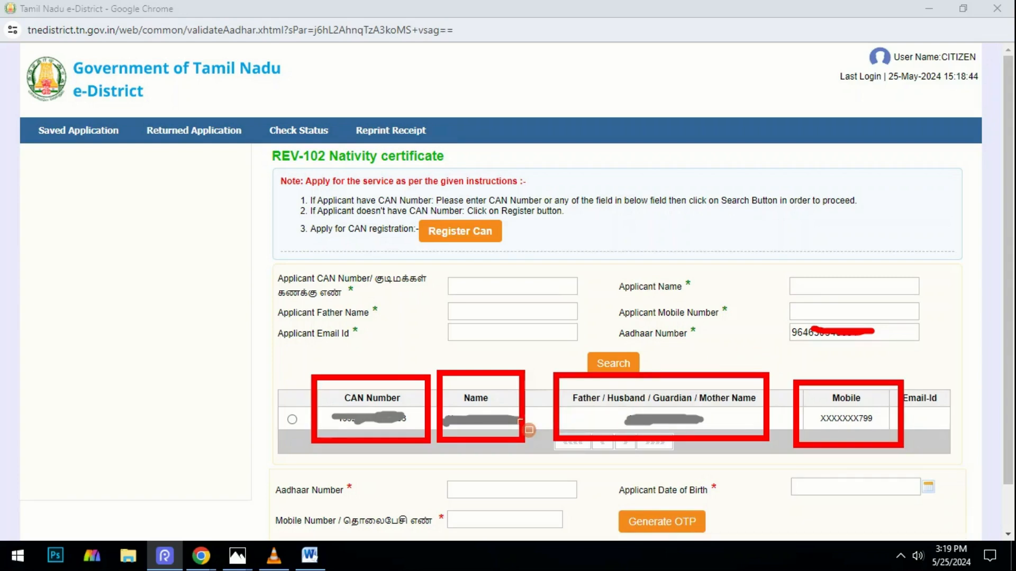
click(423, 65)
mouse_move(260, 380)
mouse_down()
mouse_move(289, 432)
mouse_move(327, 461)
mouse_up()
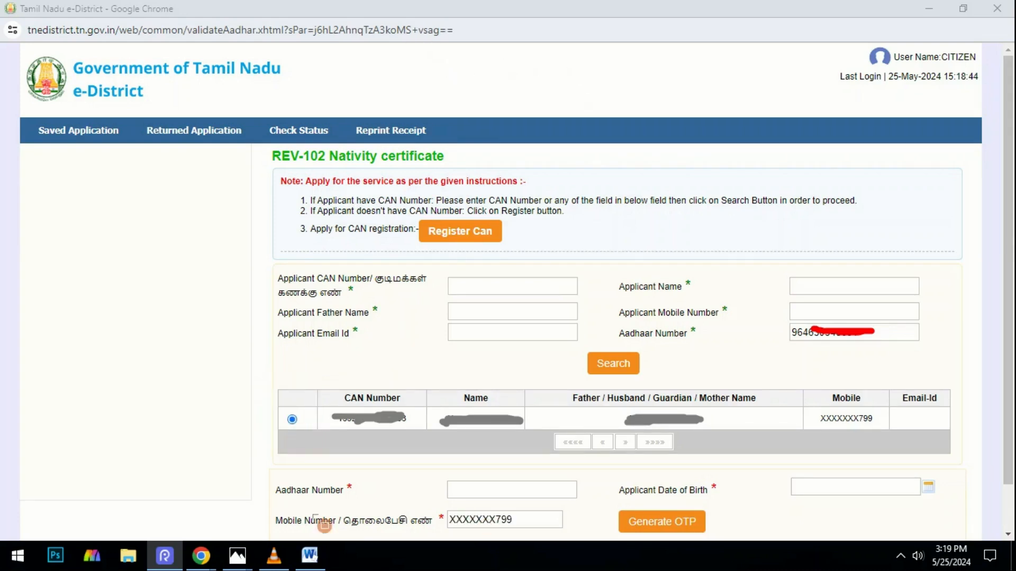
Enter the applicant's Aadhaar number and date of birth for the selected record and generate an OTP.
mouse_move(253, 463)
mouse_down()
mouse_move(457, 504)
mouse_move(584, 505)
mouse_up()
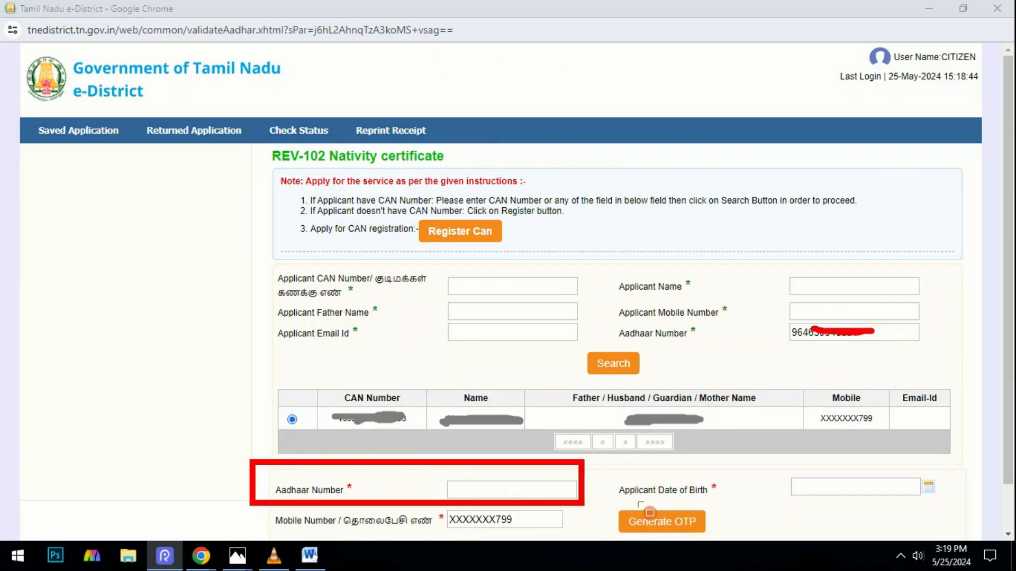
mouse_move(606, 464)
mouse_down()
mouse_move(664, 508)
mouse_move(931, 502)
mouse_up()
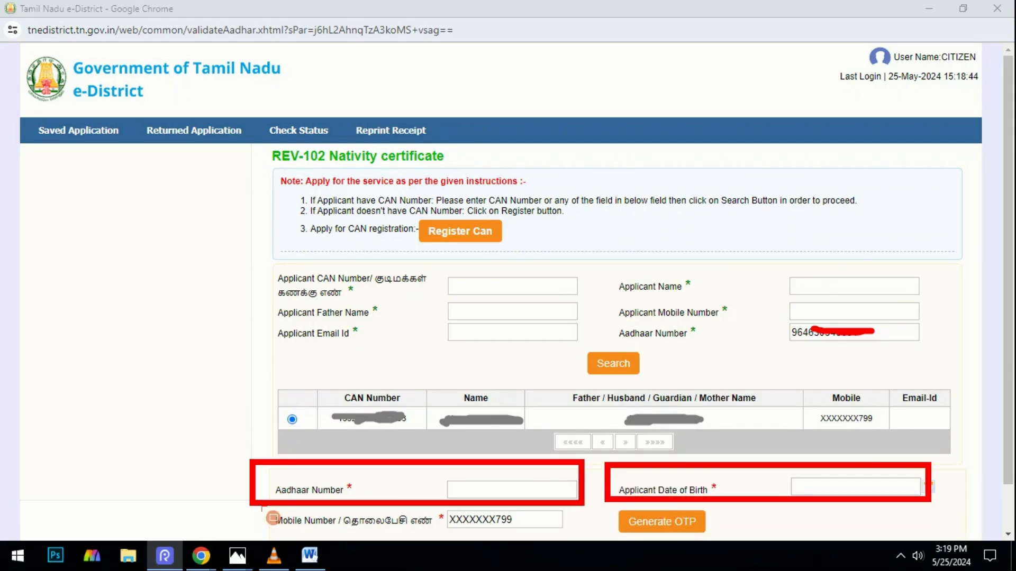
mouse_move(259, 505)
mouse_down()
mouse_move(458, 546)
mouse_move(548, 535)
mouse_up()
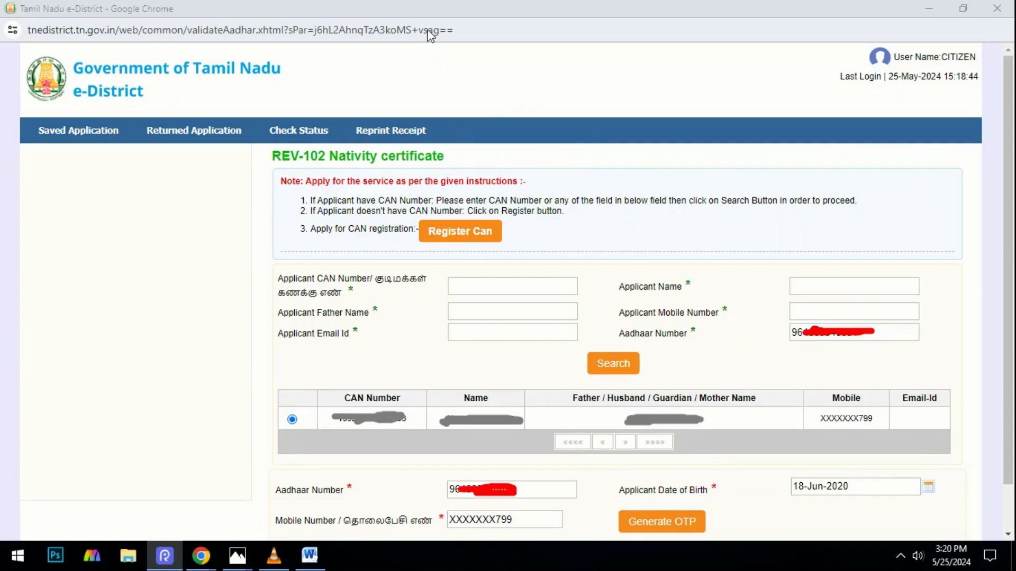
drag(400, 506, 466, 507)
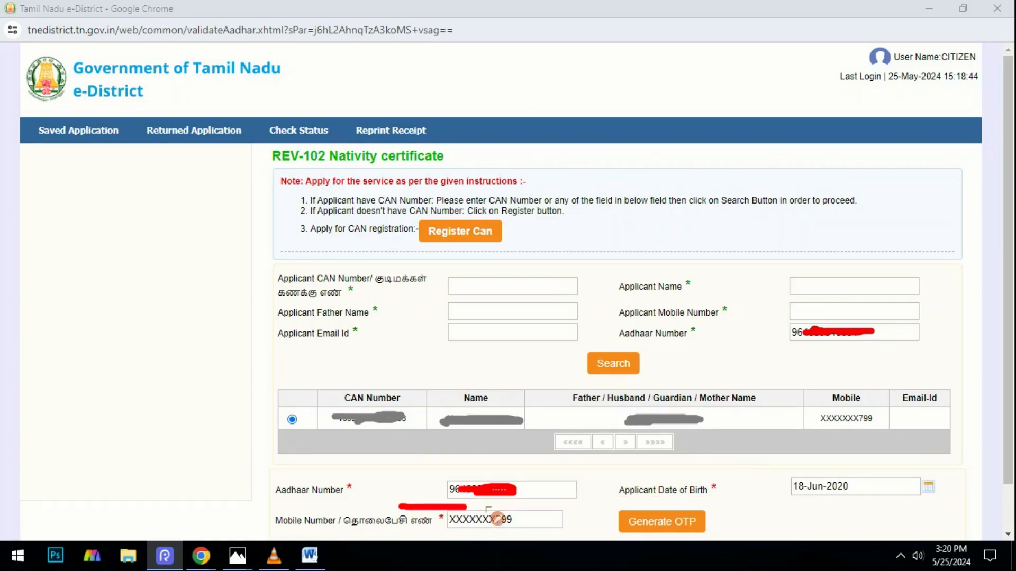
drag(678, 500, 811, 497)
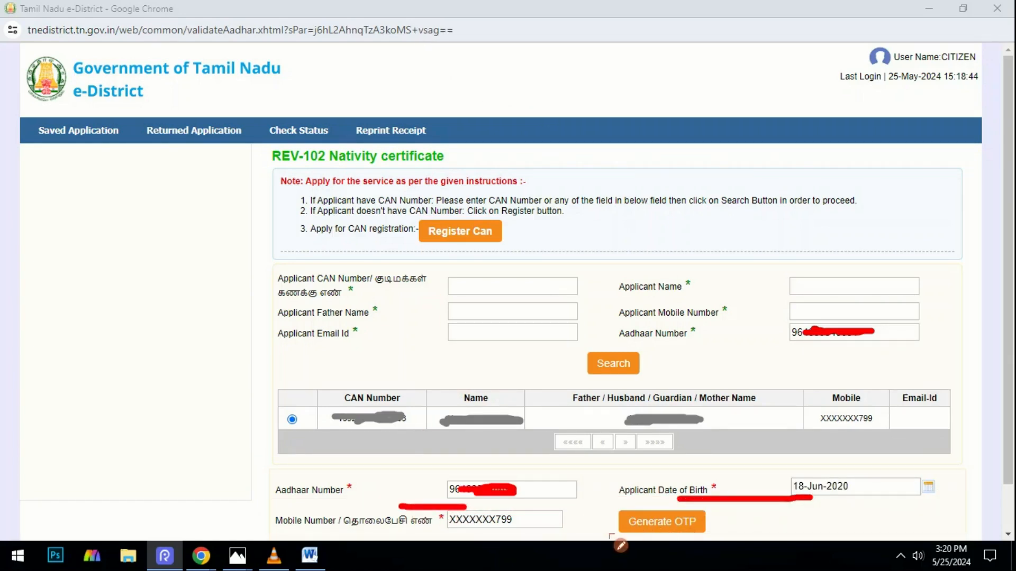
mouse_move(615, 540)
mouse_down()
mouse_move(733, 528)
mouse_move(606, 482)
mouse_move(649, 542)
mouse_up()
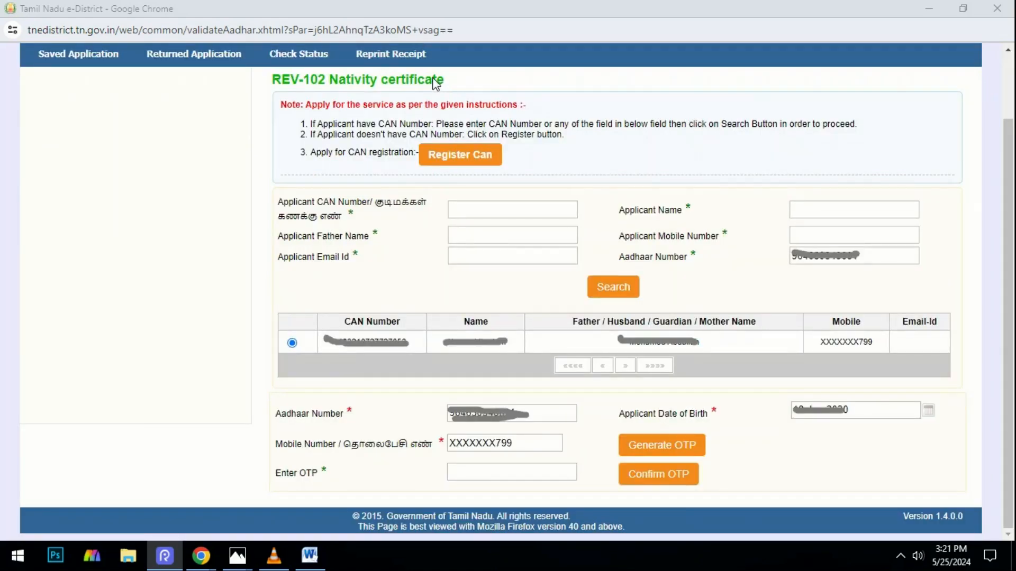
Enter and confirm the OTP, then proceed to the Nativity certificate application form.
mouse_move(248, 453)
mouse_down()
mouse_move(272, 478)
mouse_move(400, 499)
mouse_move(588, 497)
mouse_up()
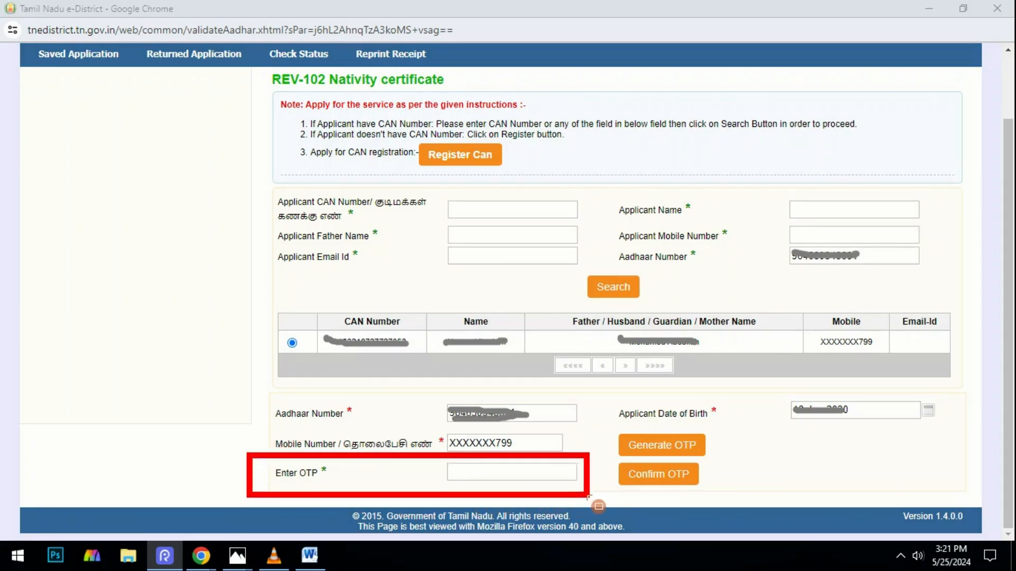
mouse_move(603, 452)
mouse_down()
mouse_move(674, 499)
mouse_move(702, 494)
mouse_up()
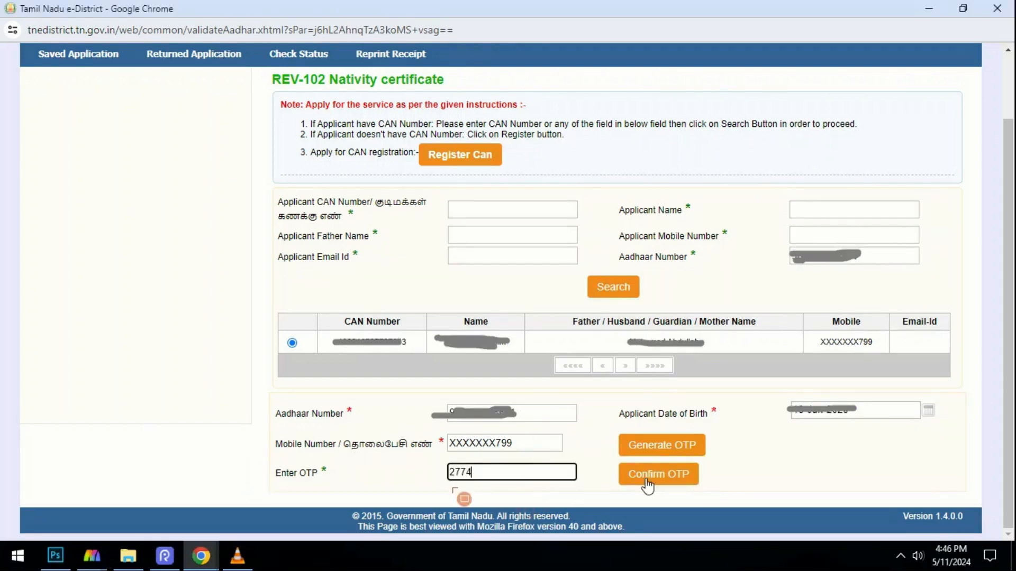
mouse_move(263, 463)
mouse_down()
mouse_move(372, 484)
mouse_move(584, 497)
mouse_up()
mouse_move(603, 454)
mouse_down()
mouse_move(663, 495)
mouse_move(709, 495)
mouse_up()
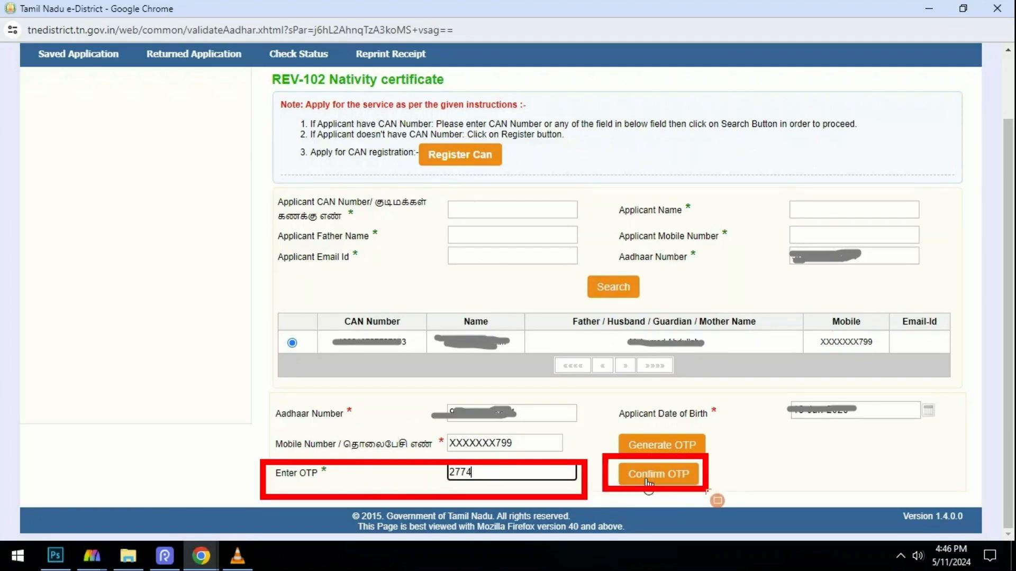
click(646, 479)
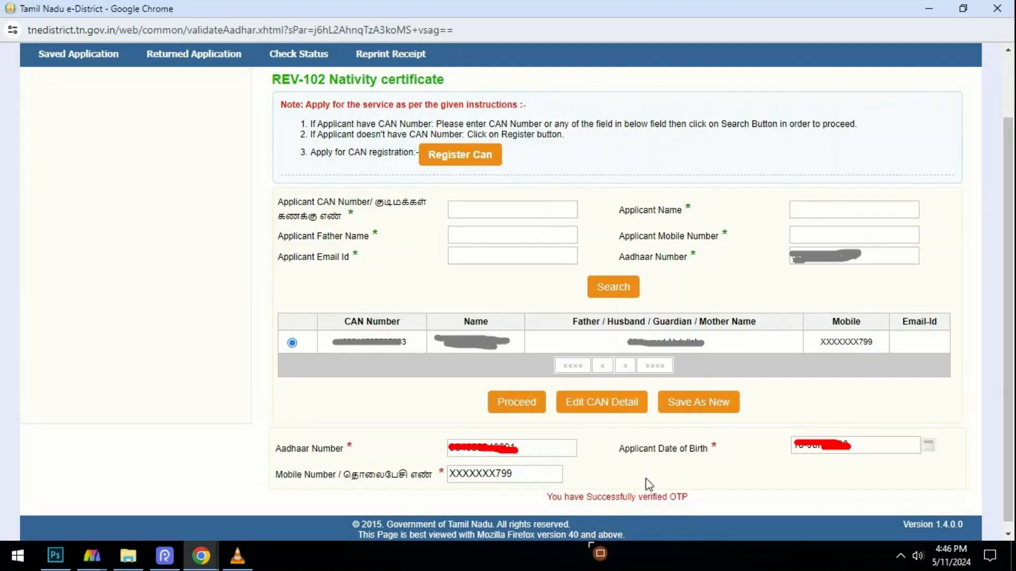
mouse_move(532, 476)
mouse_down()
mouse_move(557, 512)
mouse_move(706, 516)
mouse_up()
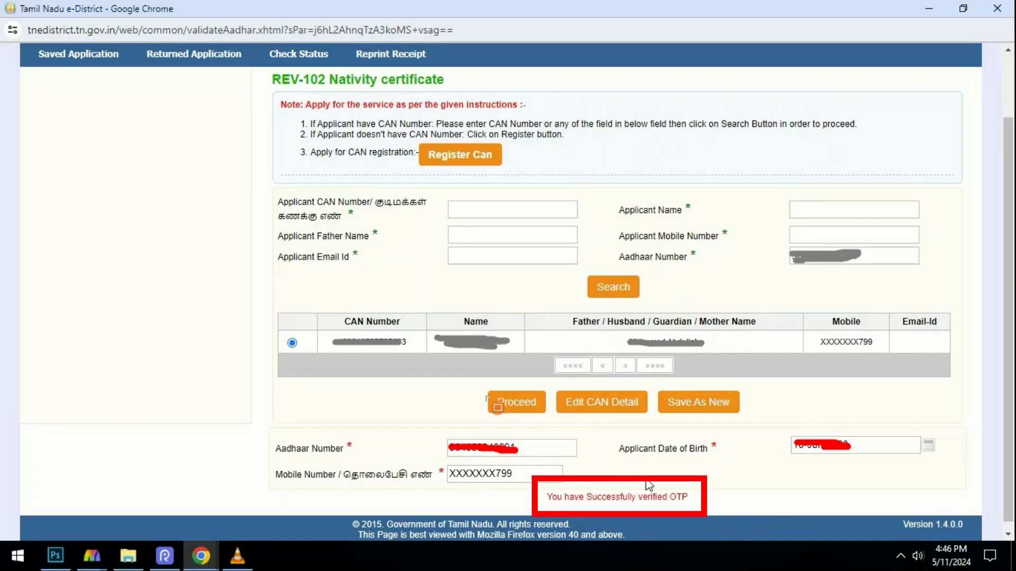
drag(467, 372, 558, 427)
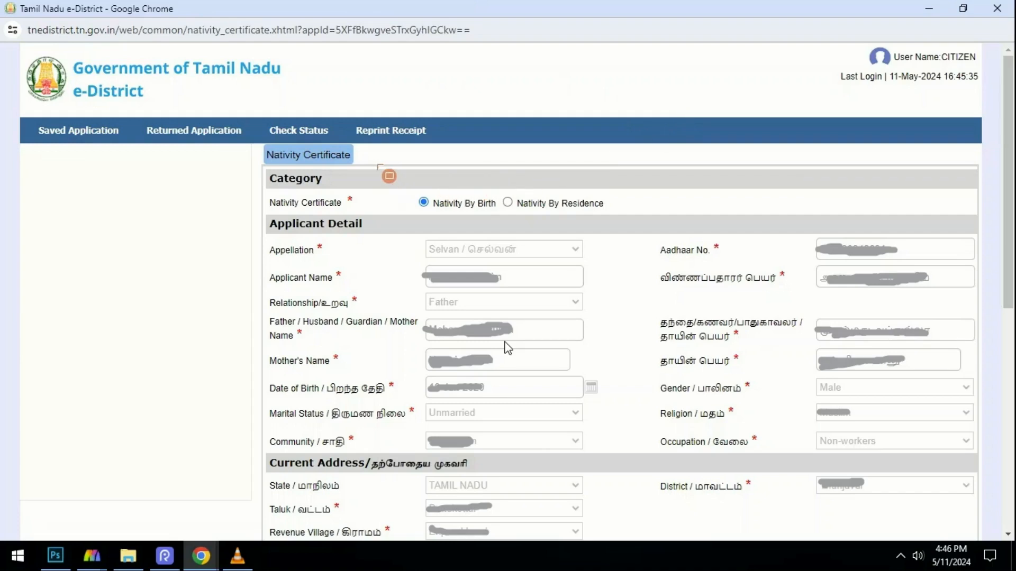
Compare the Nativity By Birth and Nativity By Residence options in the certificate category.
mouse_move(376, 164)
mouse_down()
mouse_move(475, 232)
mouse_move(503, 234)
mouse_up()
drag(502, 190, 631, 234)
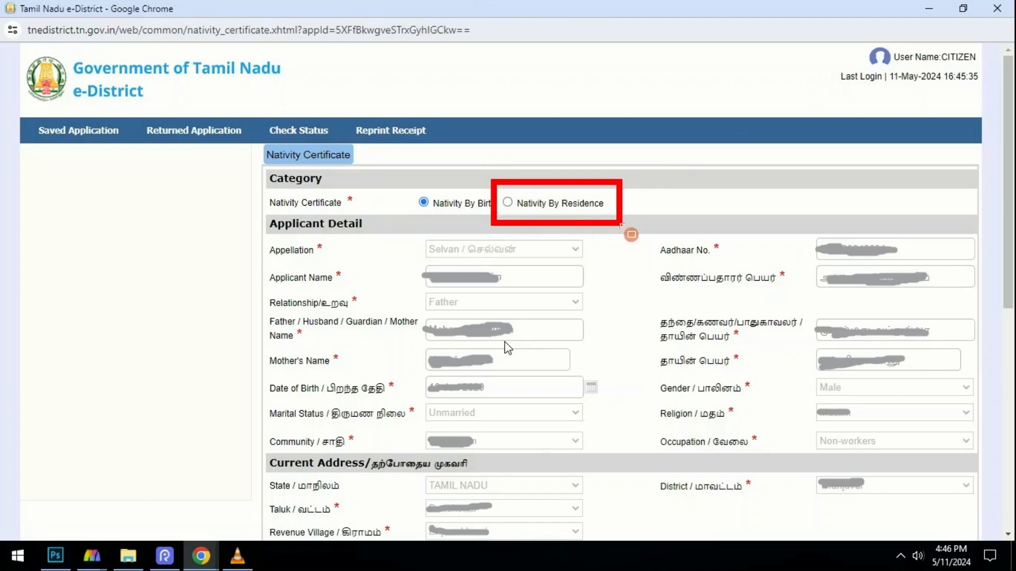
click(828, 79)
mouse_move(391, 171)
mouse_down()
mouse_move(428, 211)
mouse_move(505, 222)
mouse_up()
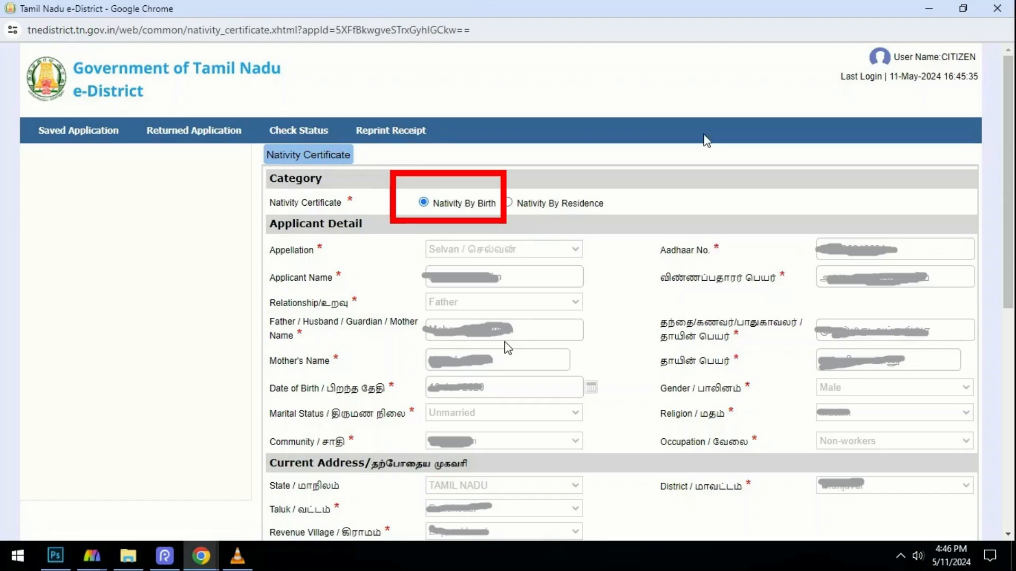
click(829, 82)
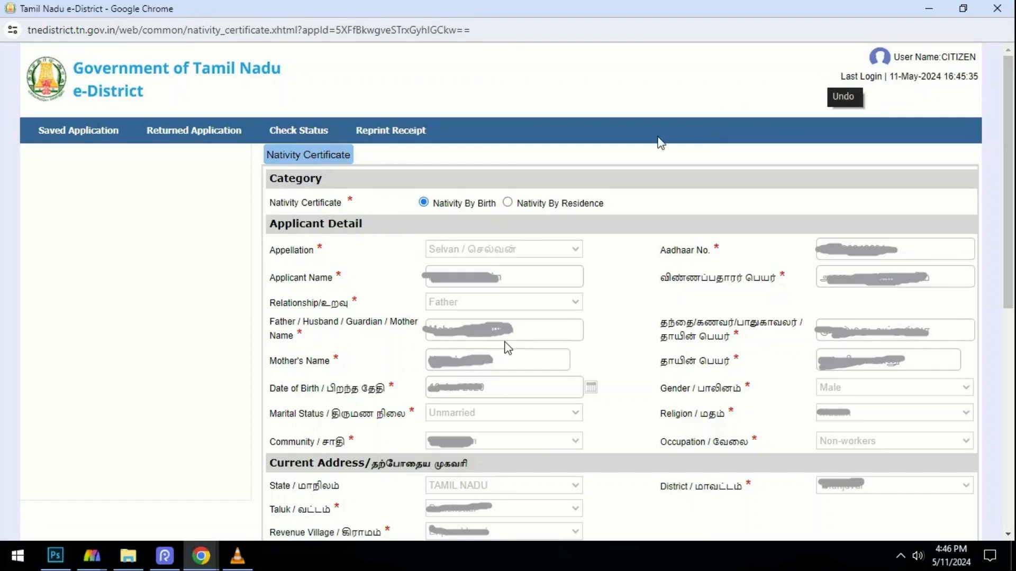
mouse_move(492, 177)
mouse_down()
mouse_move(513, 210)
mouse_move(616, 233)
mouse_up()
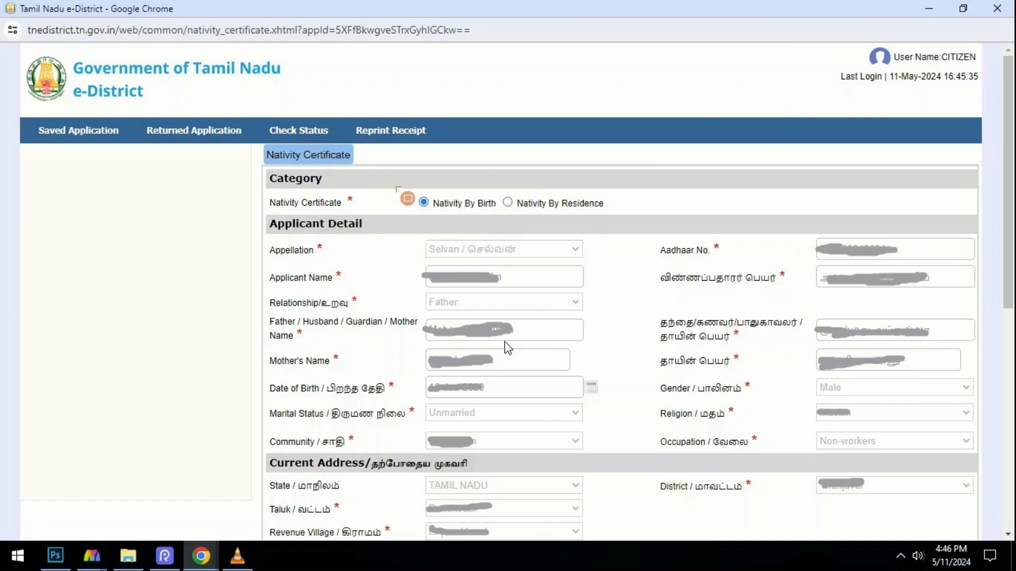
drag(392, 177, 502, 228)
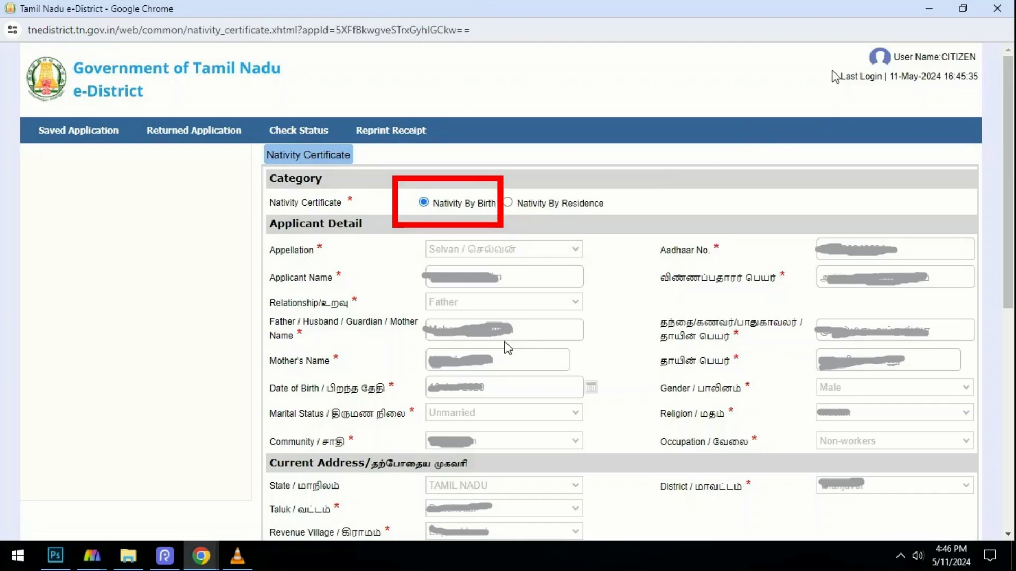
Review the applicant, address and contact details and submit the Nativity By Birth form.
mouse_move(237, 252)
mouse_down()
mouse_move(373, 365)
mouse_move(629, 454)
mouse_move(958, 541)
mouse_up()
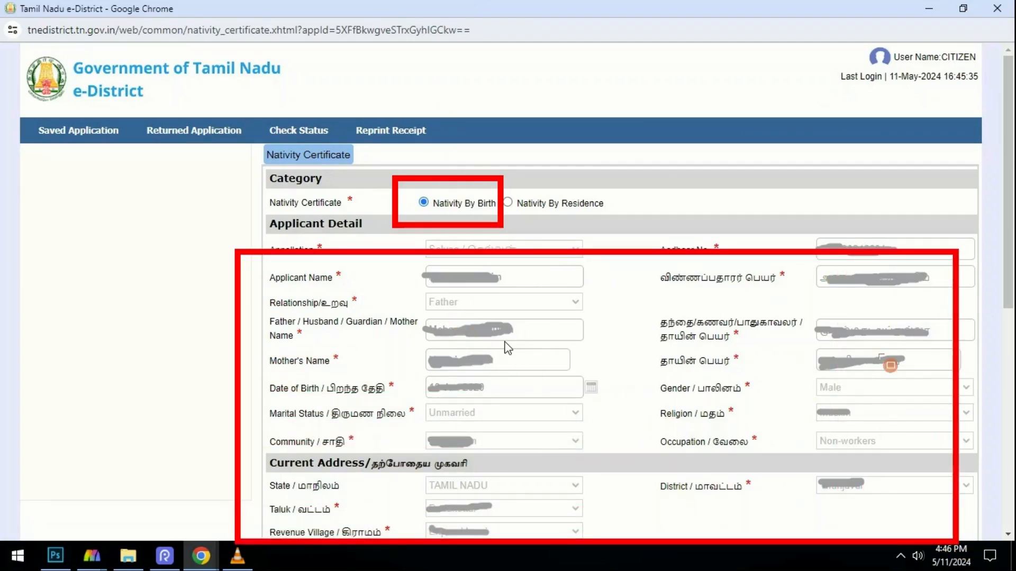
click(597, 477)
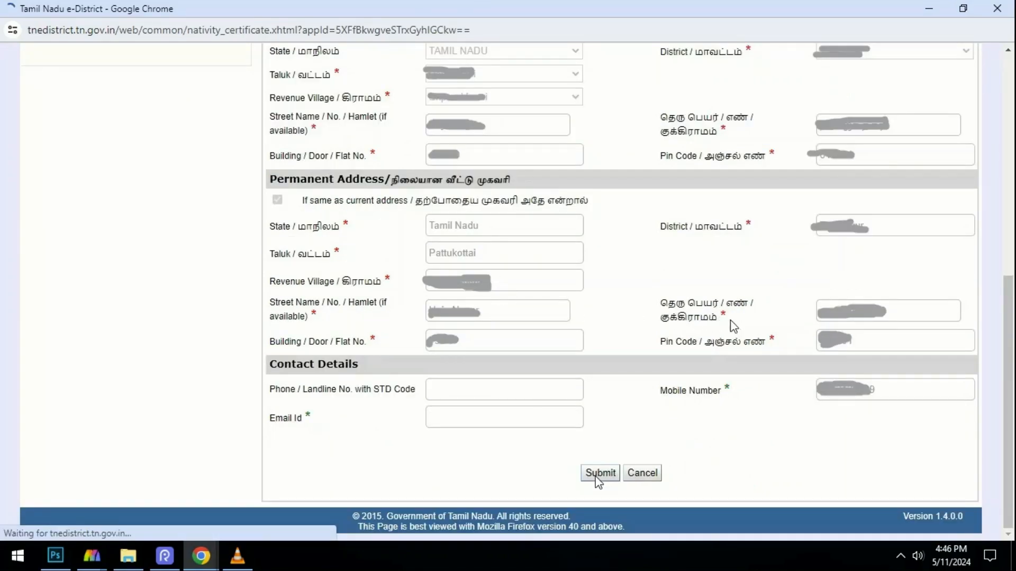
mouse_move(216, 68)
mouse_down()
mouse_move(444, 358)
mouse_move(748, 467)
mouse_move(980, 489)
mouse_up()
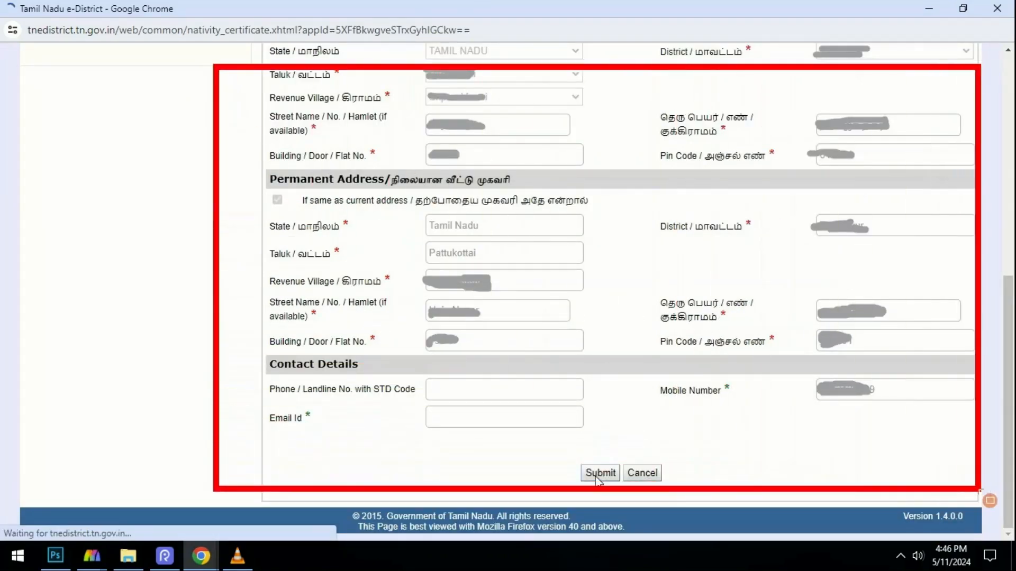
click(888, 285)
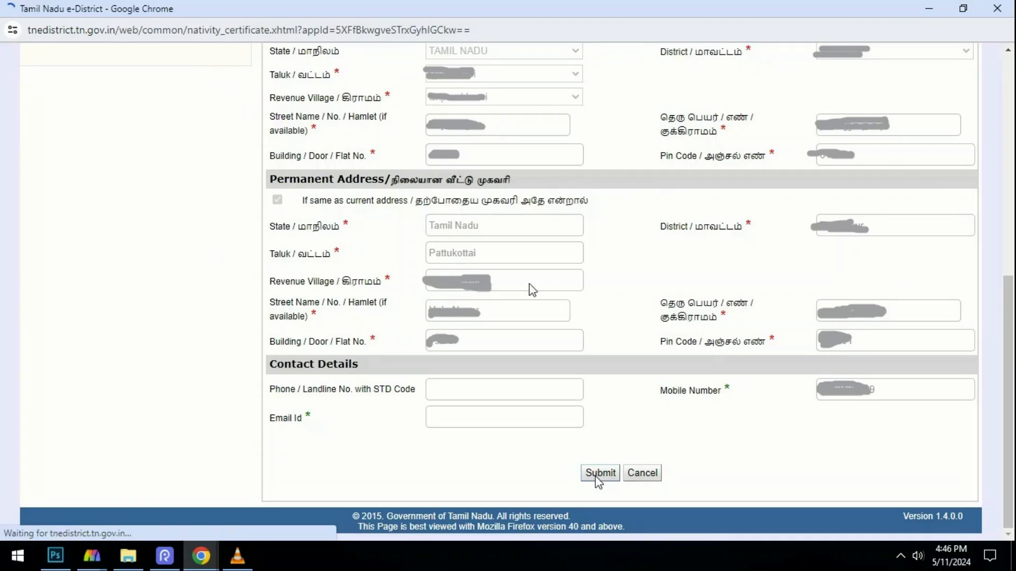
right_click(548, 285)
click(556, 369)
mouse_move(224, 207)
mouse_down()
mouse_move(426, 317)
mouse_move(603, 482)
mouse_up()
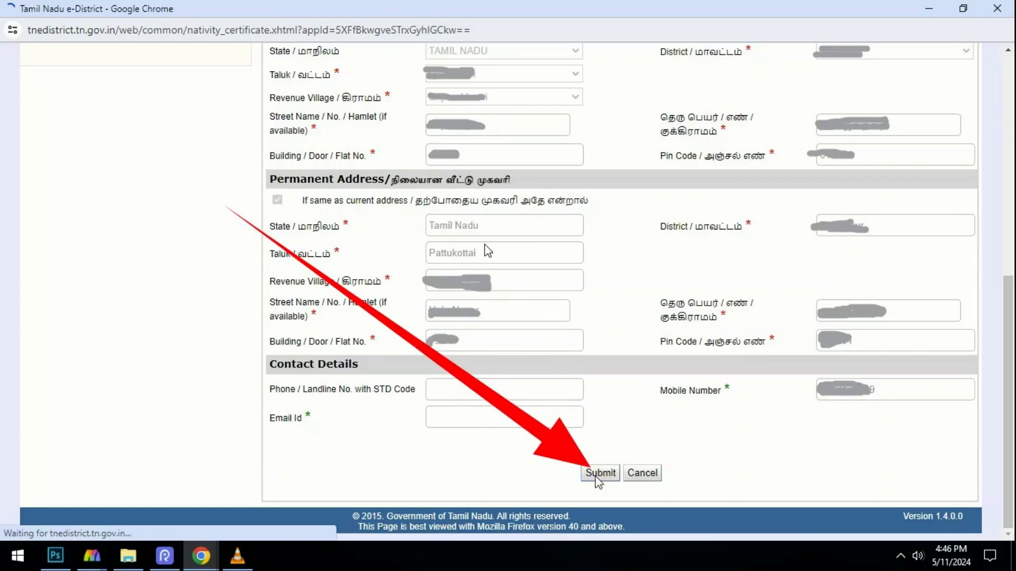
key(Escape)
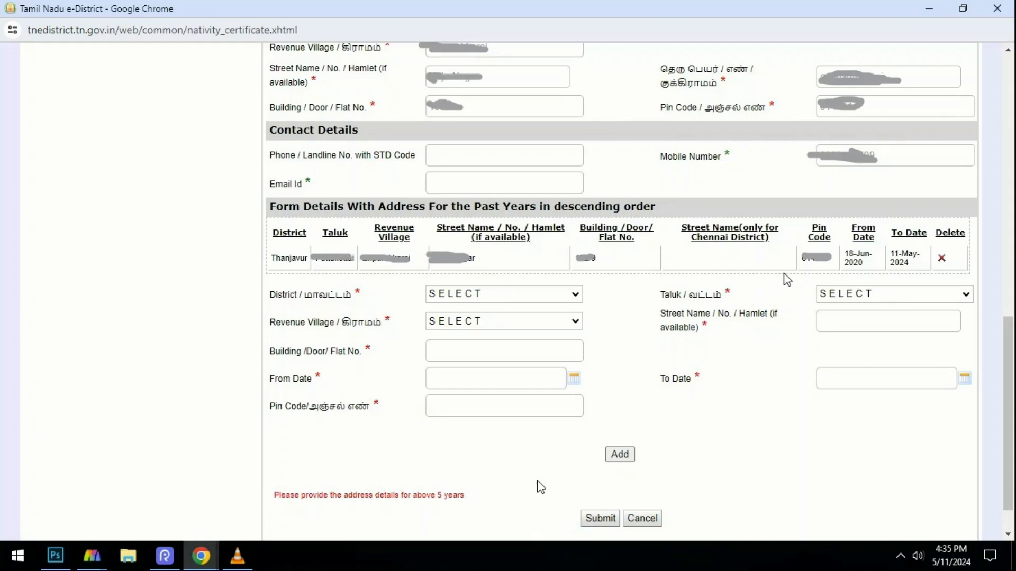
Examine the past years' address fields: district, taluk, revenue village, street, building number, from and to dates, and pin code.
mouse_move(239, 278)
mouse_down()
mouse_move(443, 307)
mouse_move(559, 306)
mouse_up()
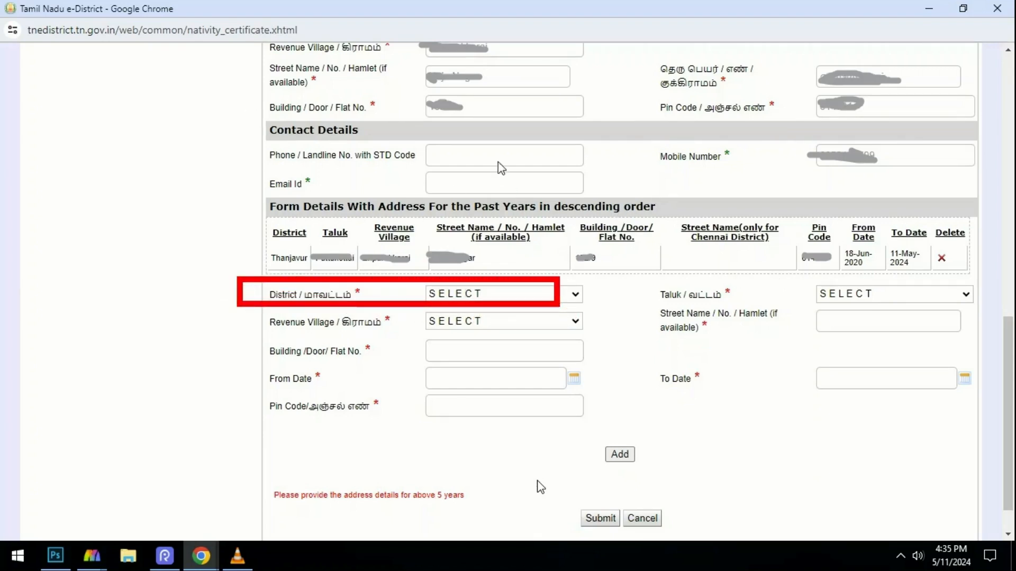
mouse_move(645, 275)
mouse_down()
mouse_move(794, 296)
mouse_move(1013, 303)
mouse_up()
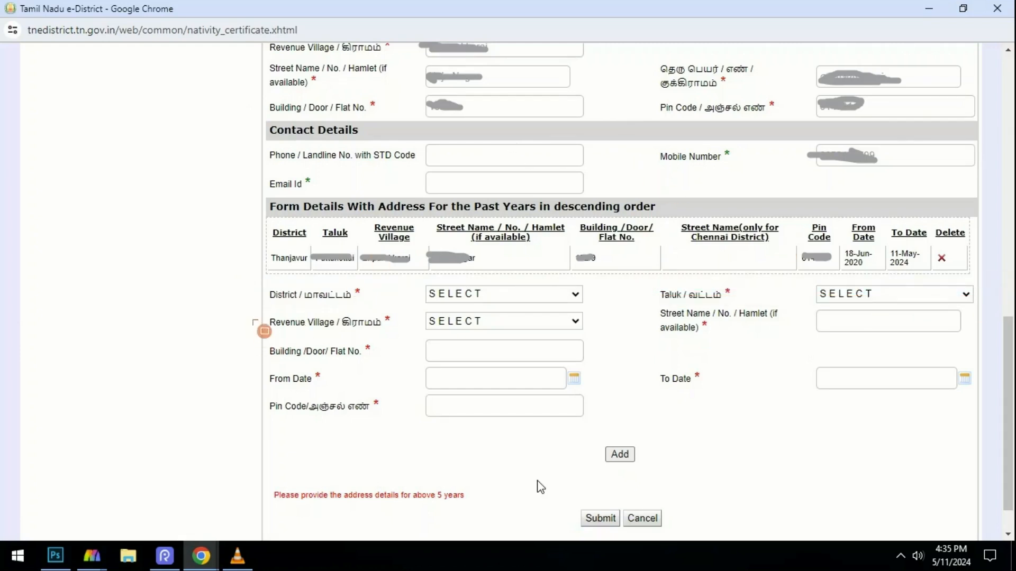
mouse_move(257, 301)
mouse_down()
mouse_move(465, 347)
mouse_move(620, 347)
mouse_up()
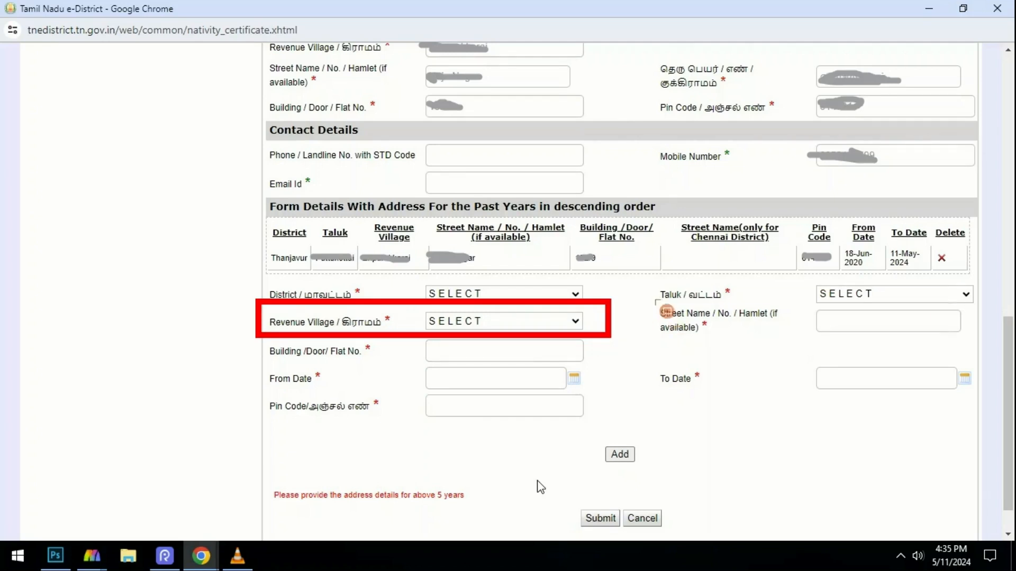
mouse_move(656, 310)
mouse_down()
mouse_move(758, 350)
mouse_move(963, 354)
mouse_up()
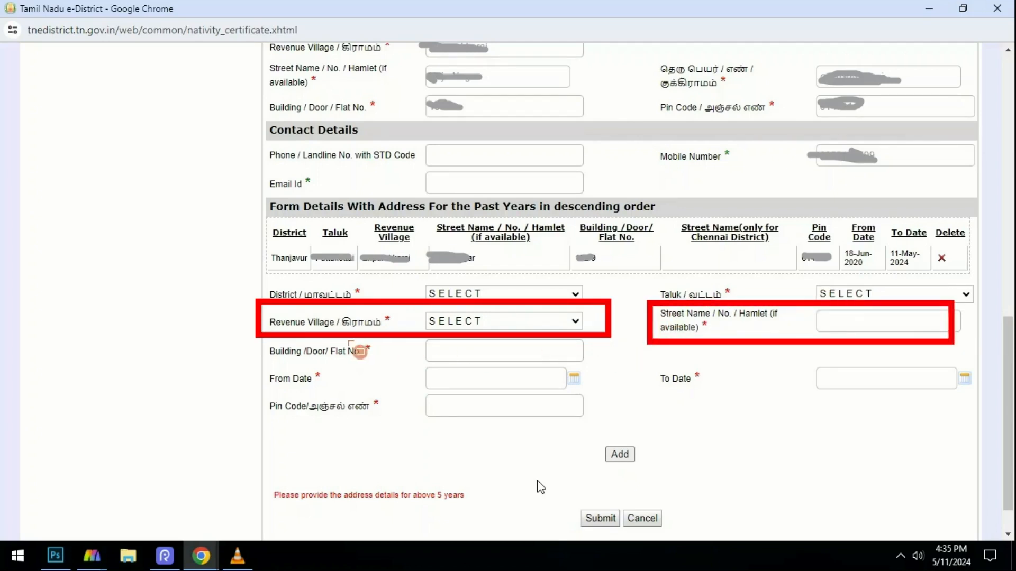
mouse_move(261, 347)
mouse_down()
mouse_move(286, 366)
mouse_move(454, 378)
mouse_move(614, 370)
mouse_up()
mouse_move(261, 368)
mouse_down()
mouse_move(427, 406)
mouse_move(596, 405)
mouse_up()
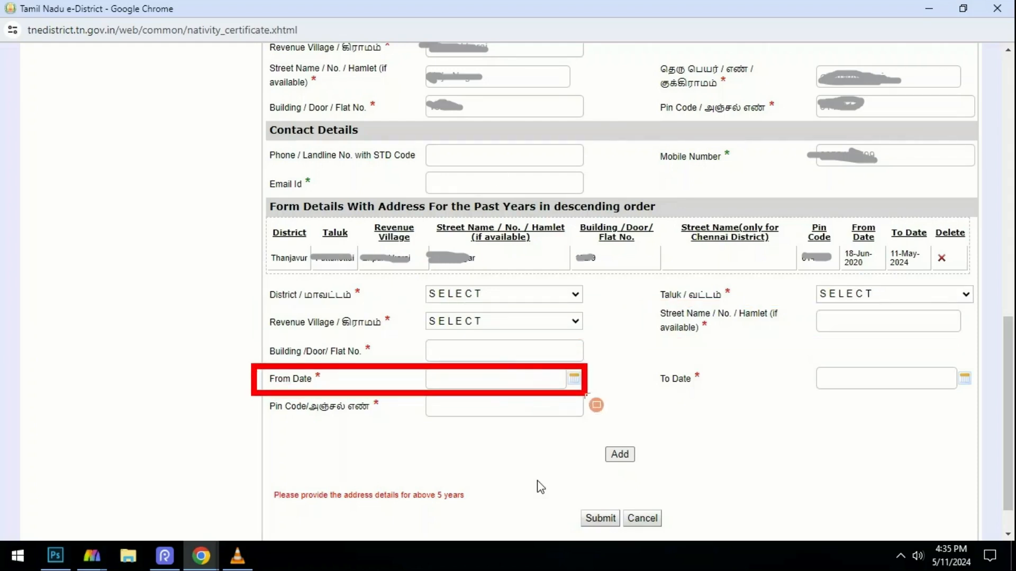
mouse_move(659, 366)
mouse_down()
mouse_move(707, 414)
mouse_move(945, 417)
mouse_move(989, 406)
mouse_up()
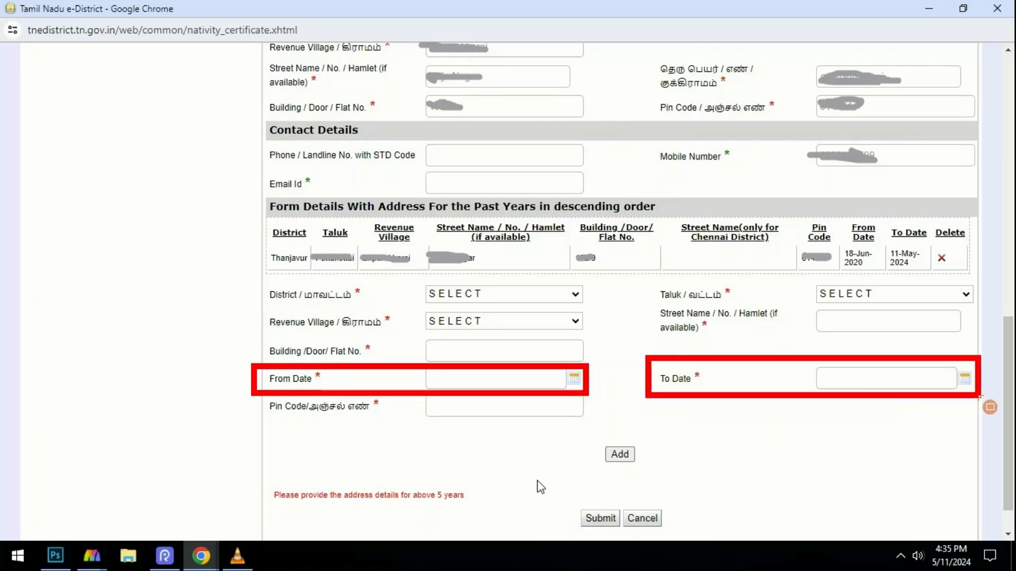
mouse_move(255, 397)
mouse_down()
mouse_move(339, 435)
mouse_move(605, 437)
mouse_up()
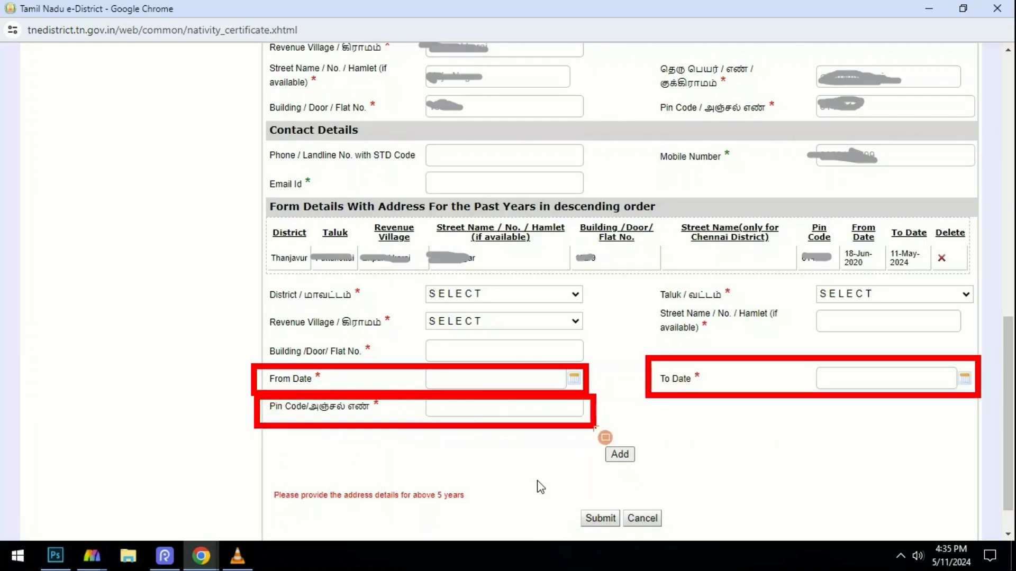
Examine the Add option and the added past-address row: revenue village, street, building number, pin code, from date and to date.
key(ctrl+z)
key(ctrl+z)
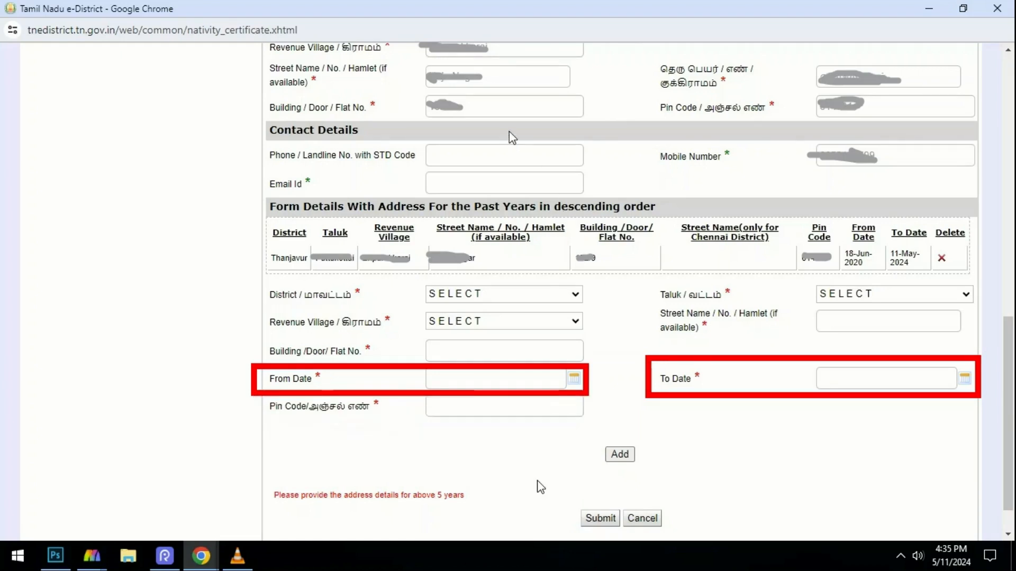
key(ctrl+z)
mouse_move(586, 437)
mouse_down()
mouse_move(591, 448)
mouse_move(656, 464)
mouse_up()
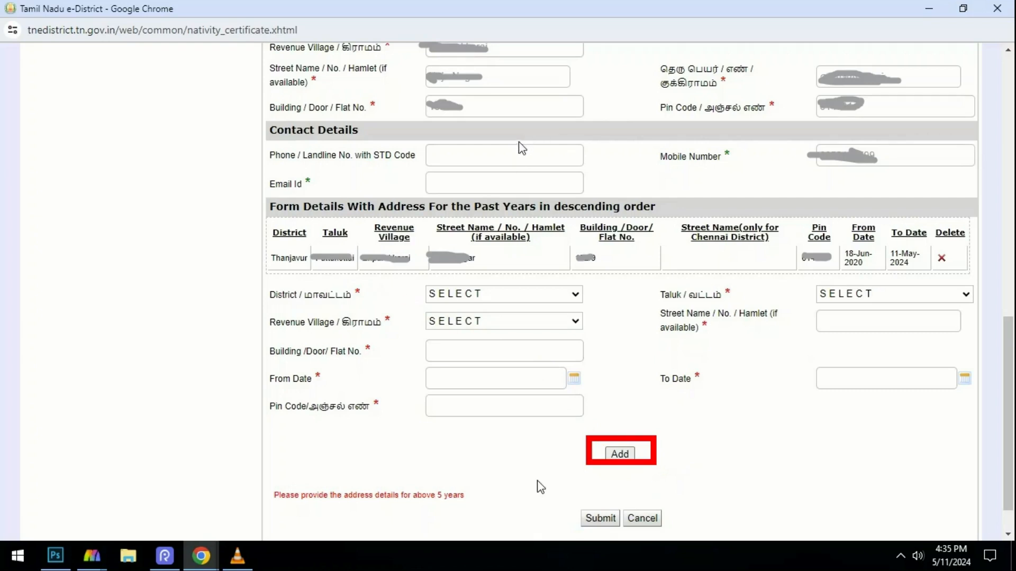
key(ctrl+z)
mouse_move(265, 234)
mouse_down()
mouse_move(339, 269)
mouse_move(685, 286)
mouse_move(968, 282)
mouse_up()
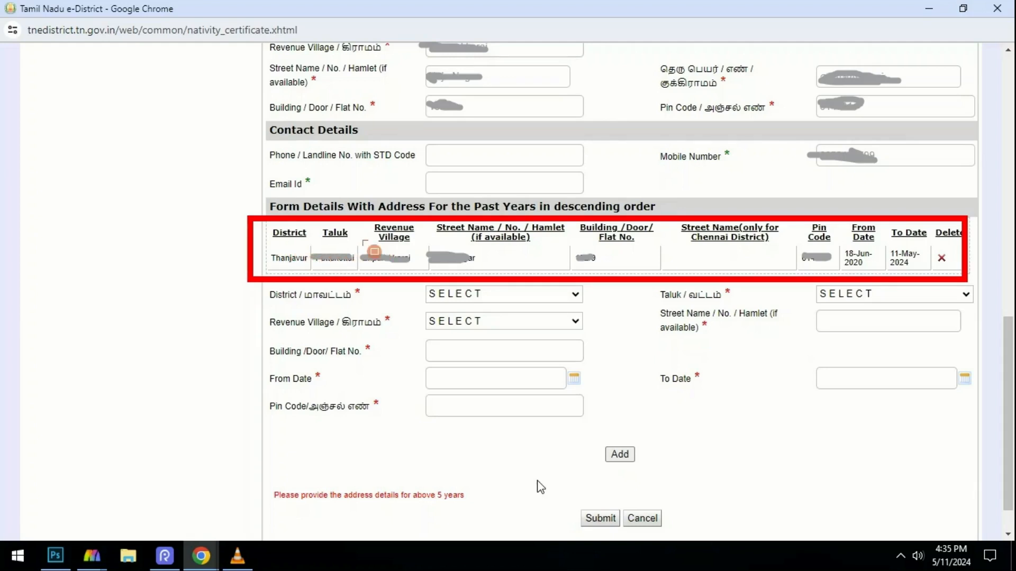
drag(353, 237, 406, 270)
drag(424, 236, 509, 266)
mouse_move(562, 243)
mouse_down()
mouse_move(587, 267)
mouse_move(629, 264)
mouse_up()
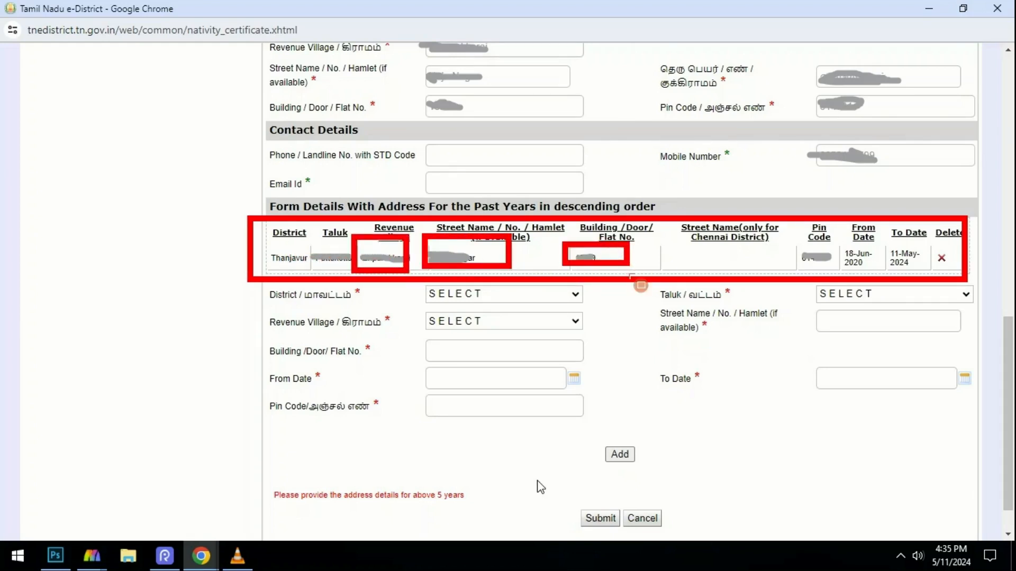
mouse_move(783, 246)
mouse_down()
mouse_move(830, 269)
mouse_move(889, 273)
mouse_up()
drag(888, 238, 924, 279)
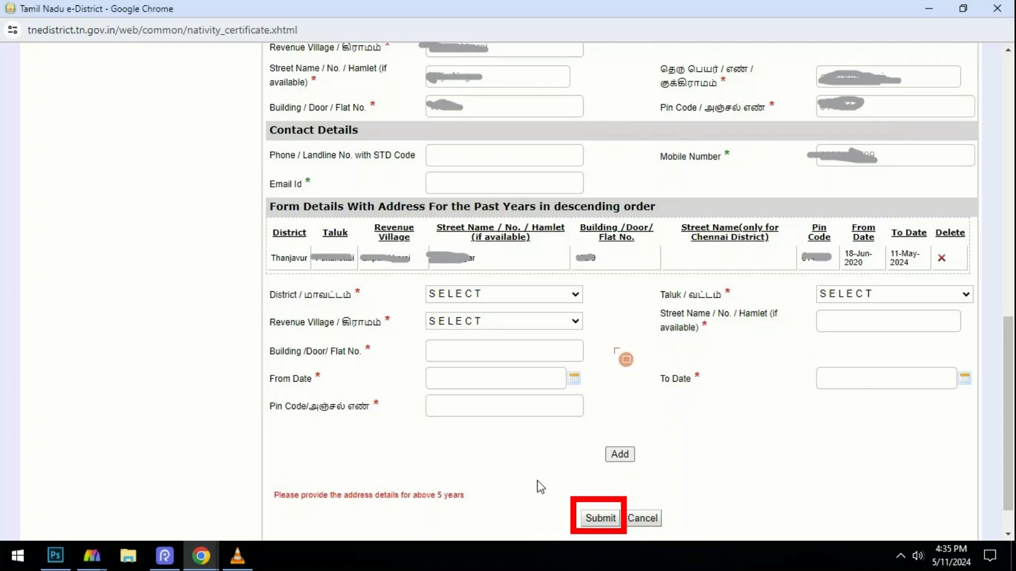
Check the past-address entry and submit the Nativity certificate form through to the document upload page.
mouse_move(256, 232)
mouse_down()
mouse_move(458, 289)
mouse_move(984, 297)
mouse_up()
key(e)
mouse_move(533, 486)
mouse_down()
mouse_move(567, 494)
mouse_move(624, 540)
mouse_up()
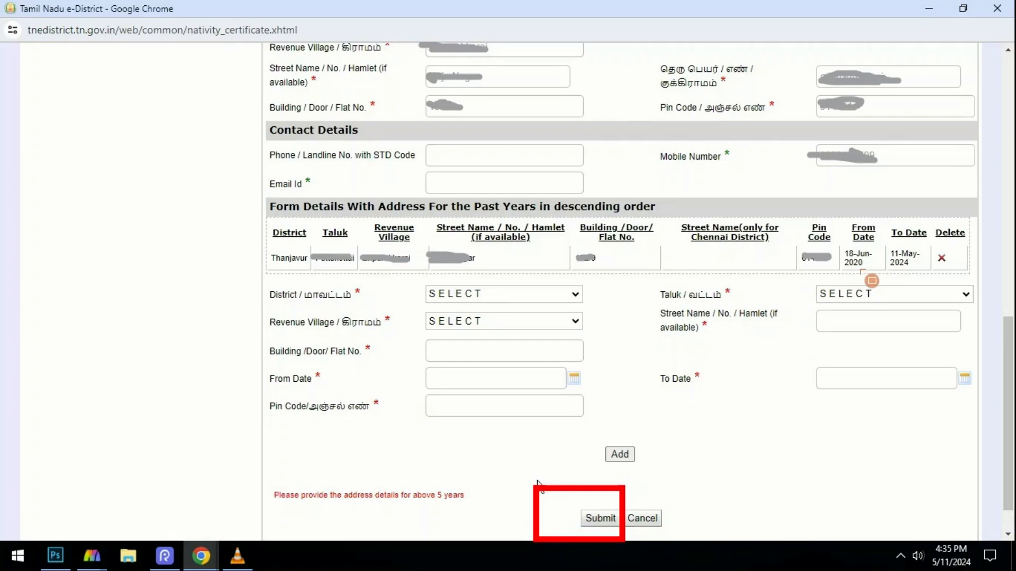
mouse_move(235, 157)
mouse_down()
mouse_move(335, 223)
mouse_move(500, 226)
mouse_up()
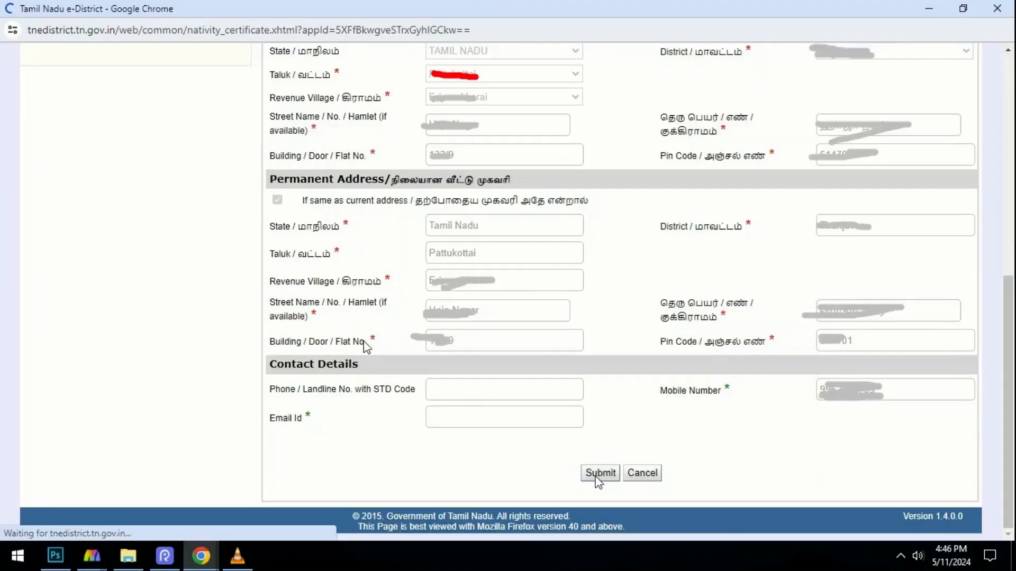
mouse_move(552, 450)
mouse_down()
mouse_move(569, 478)
mouse_move(635, 505)
mouse_up()
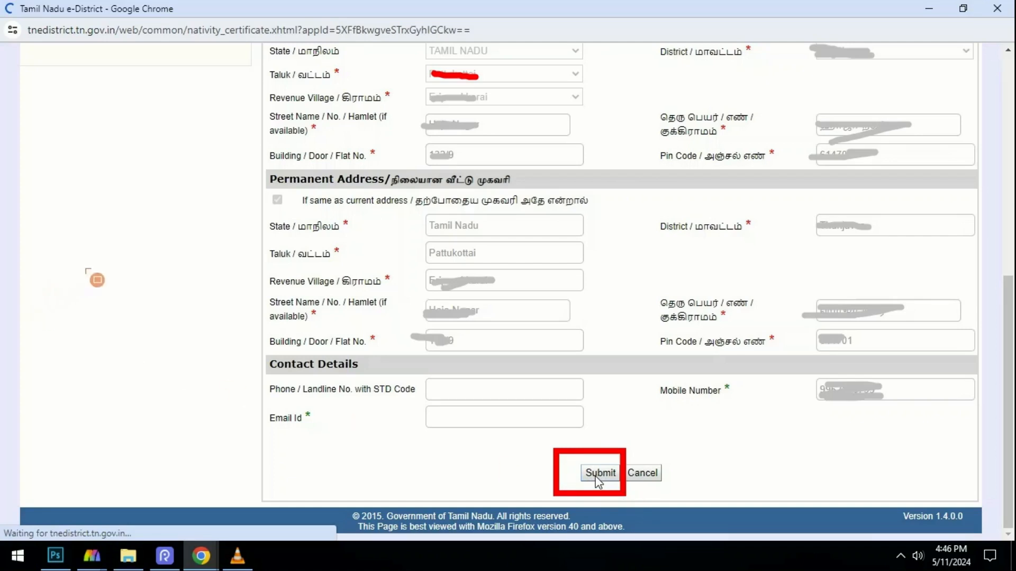
Choose Photo as the document, enter document number 1, then add and upload the photo file.
click(481, 311)
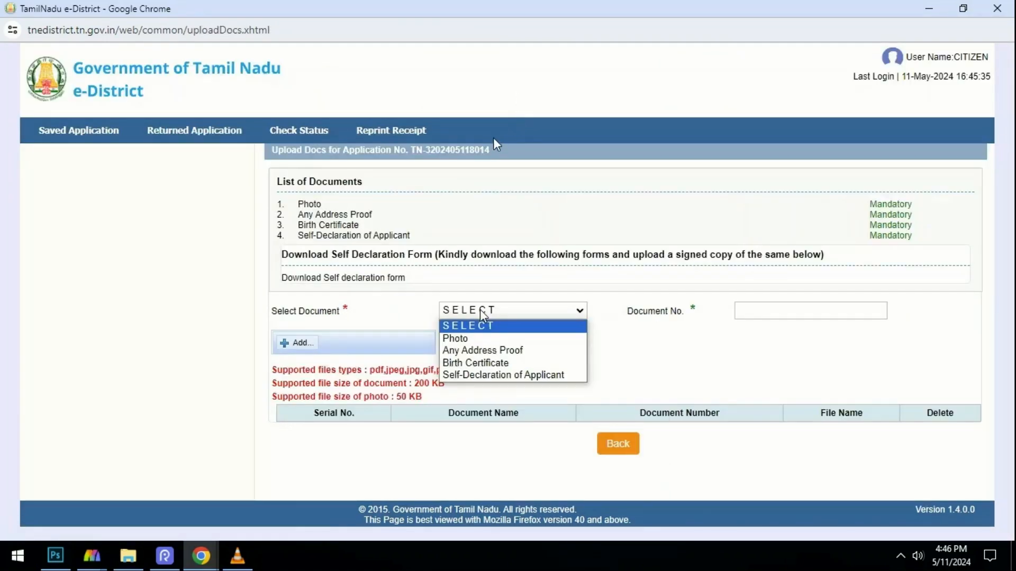
mouse_move(402, 284)
mouse_down()
mouse_move(448, 320)
mouse_move(619, 402)
mouse_move(611, 393)
mouse_up()
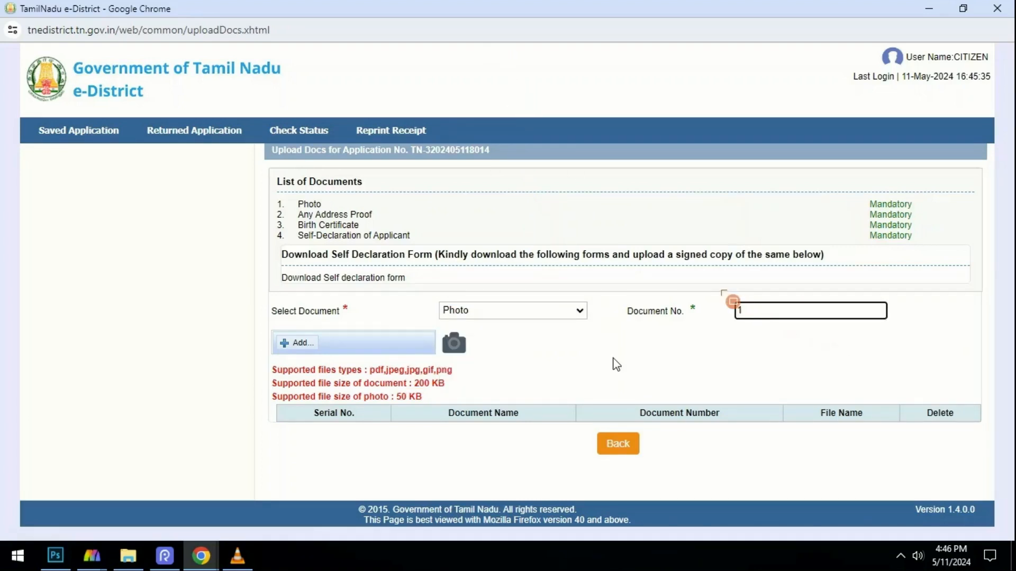
mouse_move(254, 324)
mouse_down()
mouse_move(288, 357)
mouse_move(346, 362)
mouse_up()
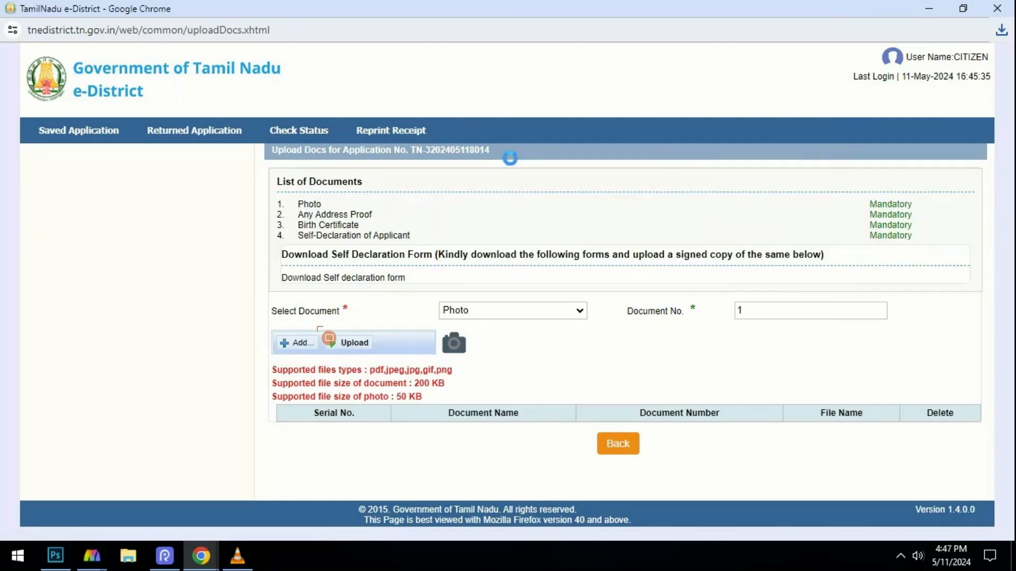
drag(316, 323, 383, 360)
drag(252, 348, 434, 370)
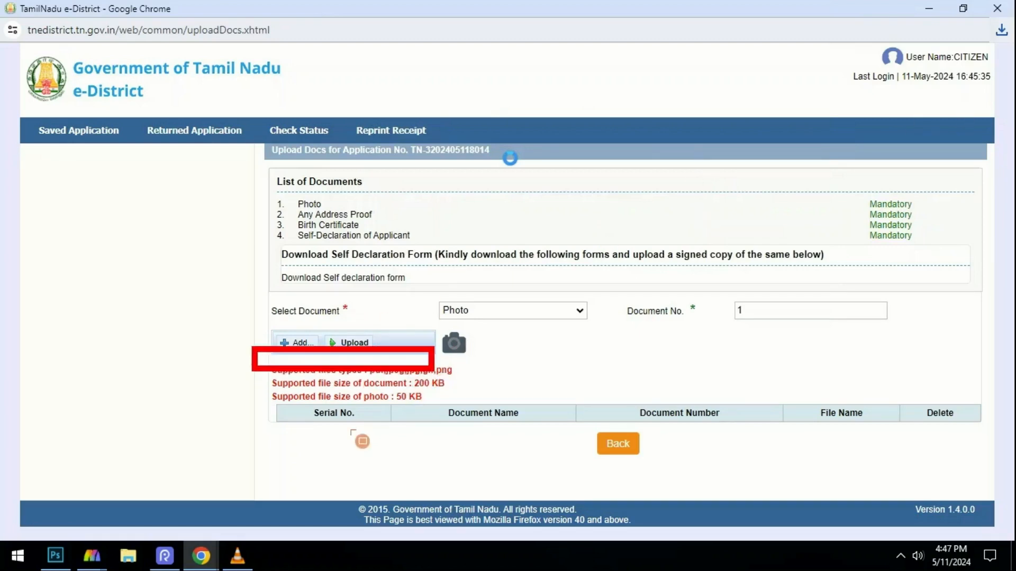
mouse_move(260, 416)
mouse_down()
mouse_move(317, 460)
mouse_move(893, 470)
mouse_move(968, 447)
mouse_up()
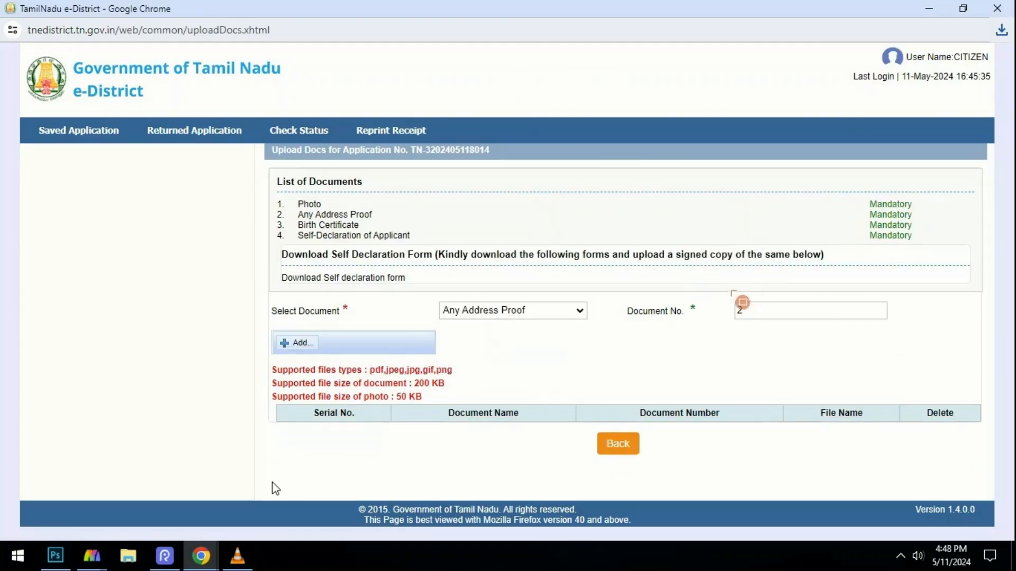
Upload the Any Address Proof file as document number 2 and check the uploaded documents table.
drag(727, 289, 765, 323)
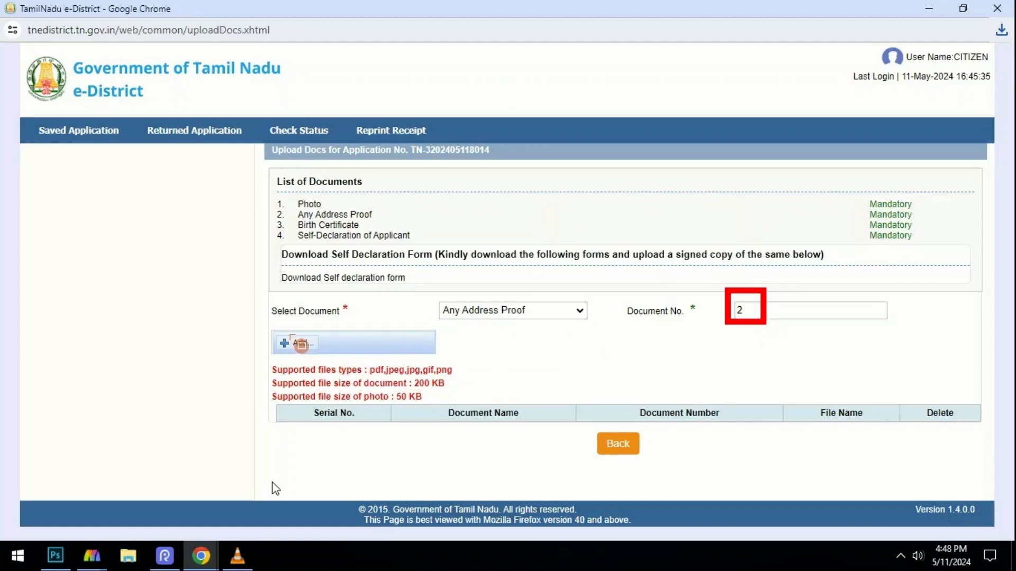
drag(272, 322, 327, 363)
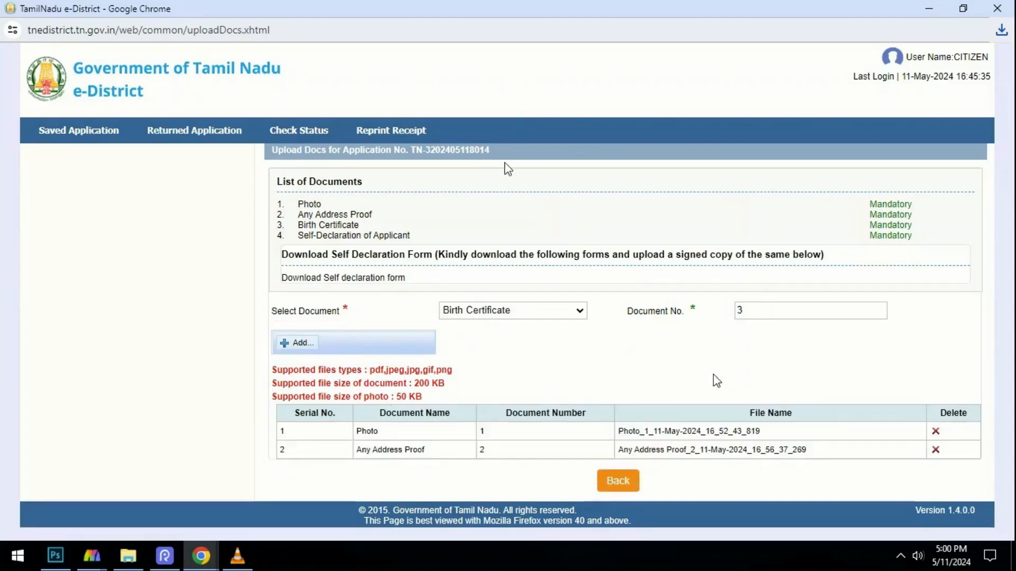
mouse_move(257, 409)
mouse_down()
mouse_move(281, 431)
mouse_move(605, 483)
mouse_move(960, 487)
mouse_up()
Choose Birth Certificate, enter document number 3, and add and upload the certificate file.
mouse_move(432, 297)
mouse_down()
mouse_move(468, 330)
mouse_move(534, 340)
mouse_up()
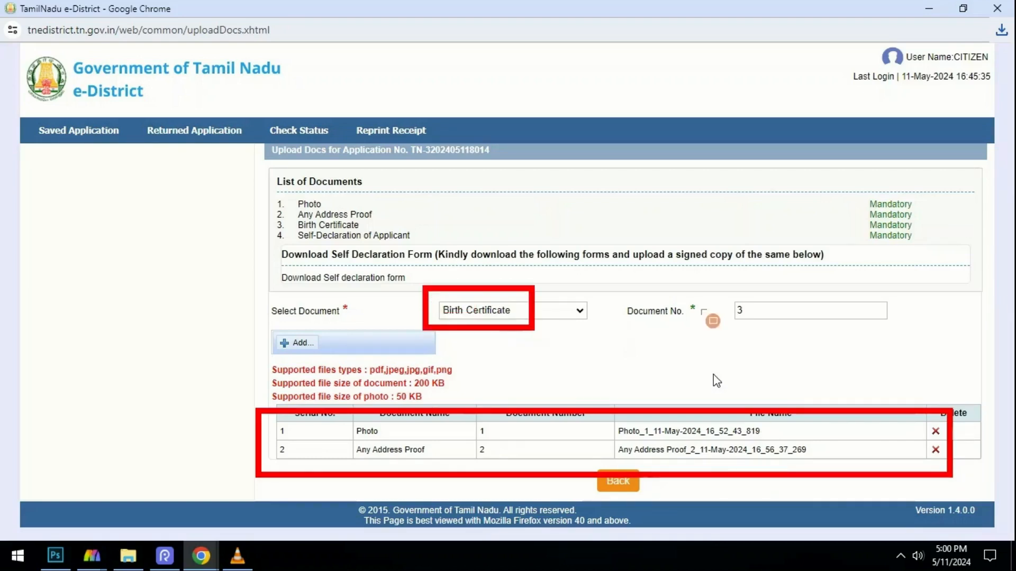
drag(722, 298, 770, 330)
mouse_move(254, 319)
mouse_down()
mouse_move(283, 345)
mouse_move(353, 370)
mouse_up()
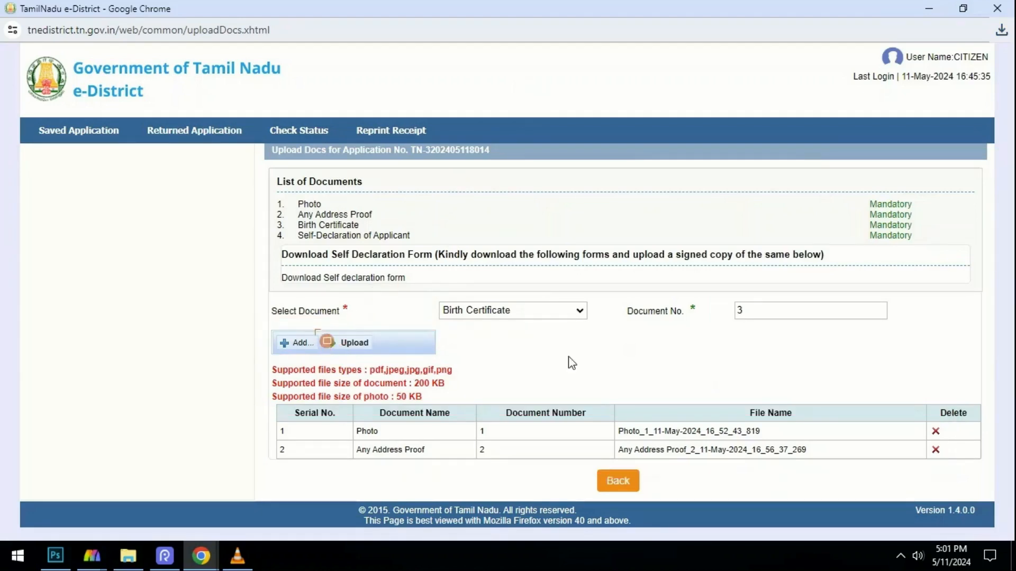
drag(327, 342, 388, 361)
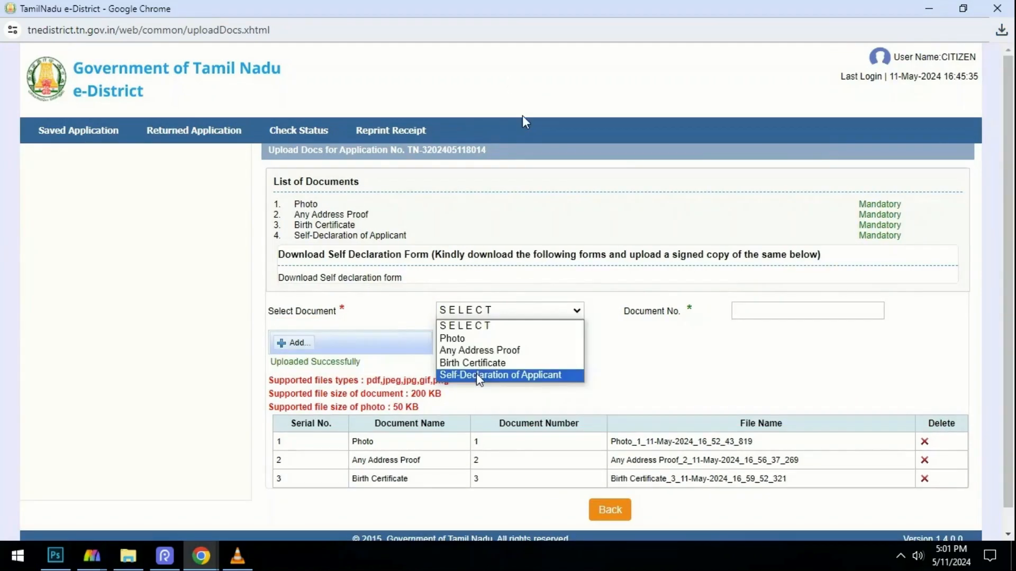
mouse_move(244, 454)
mouse_down()
mouse_move(821, 506)
mouse_move(968, 508)
mouse_up()
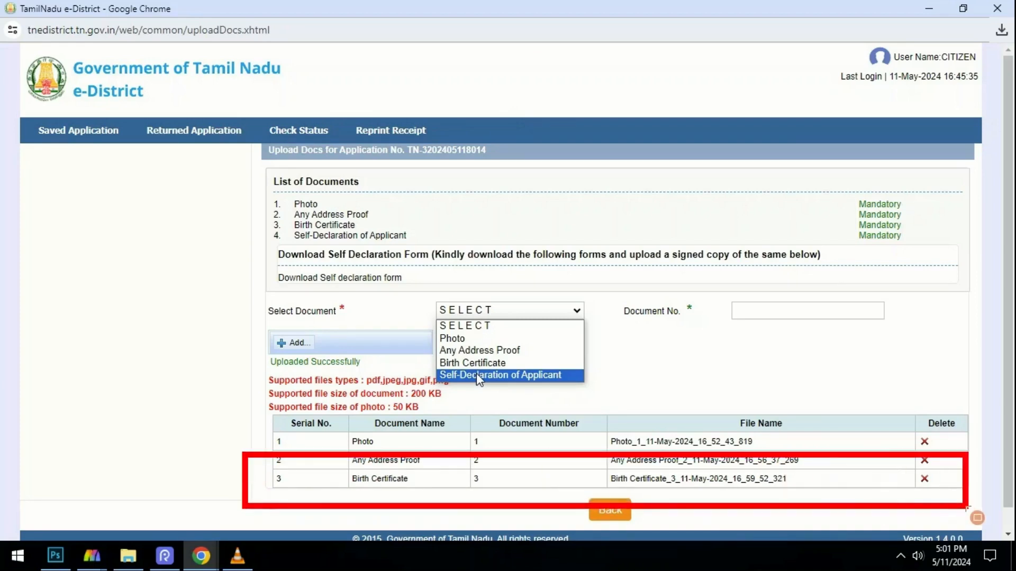
Choose Self-Declaration of Applicant as the document and download the self declaration form.
mouse_move(405, 343)
mouse_down()
mouse_move(445, 384)
mouse_move(596, 401)
mouse_up()
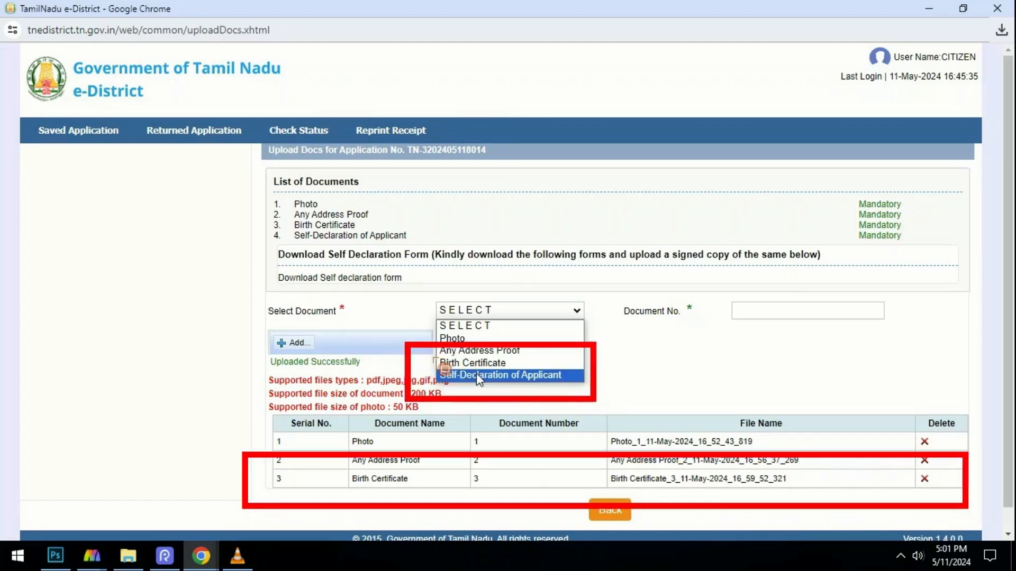
click(912, 108)
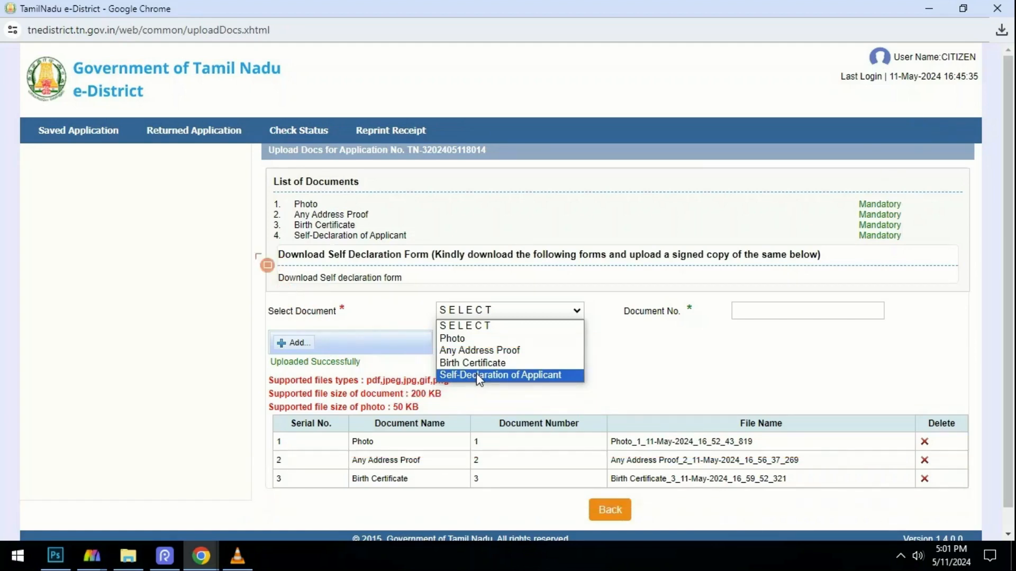
mouse_move(253, 251)
mouse_down()
mouse_move(382, 301)
mouse_move(418, 300)
mouse_up()
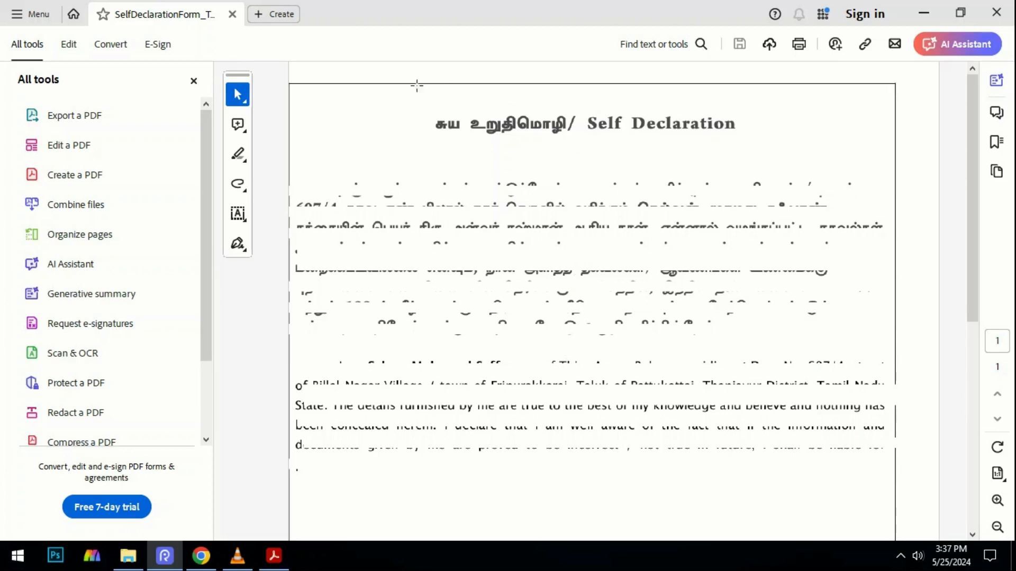
Delete the saved signature in the self-declaration PDF and start adding a new signature.
click(238, 245)
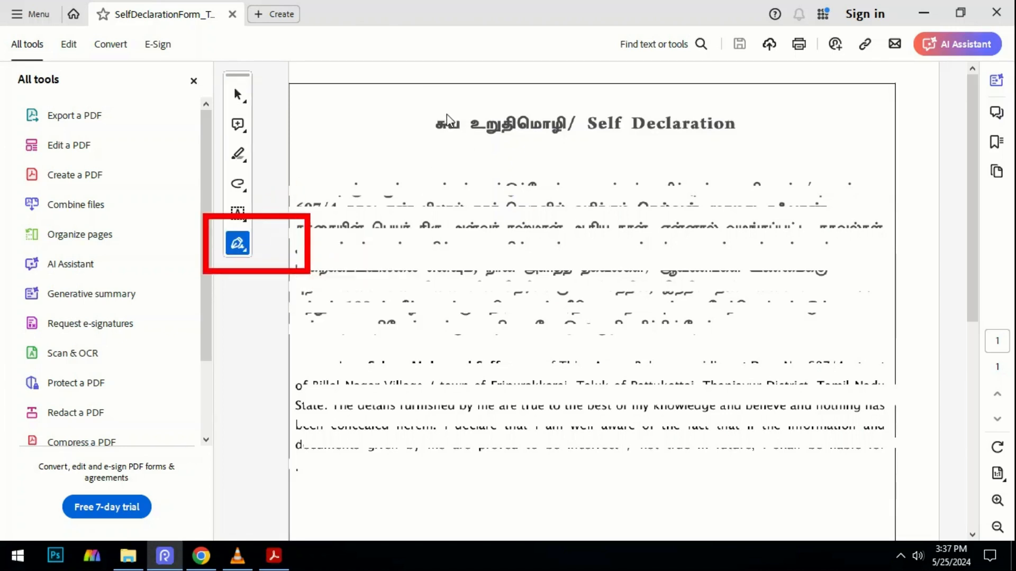
click(247, 248)
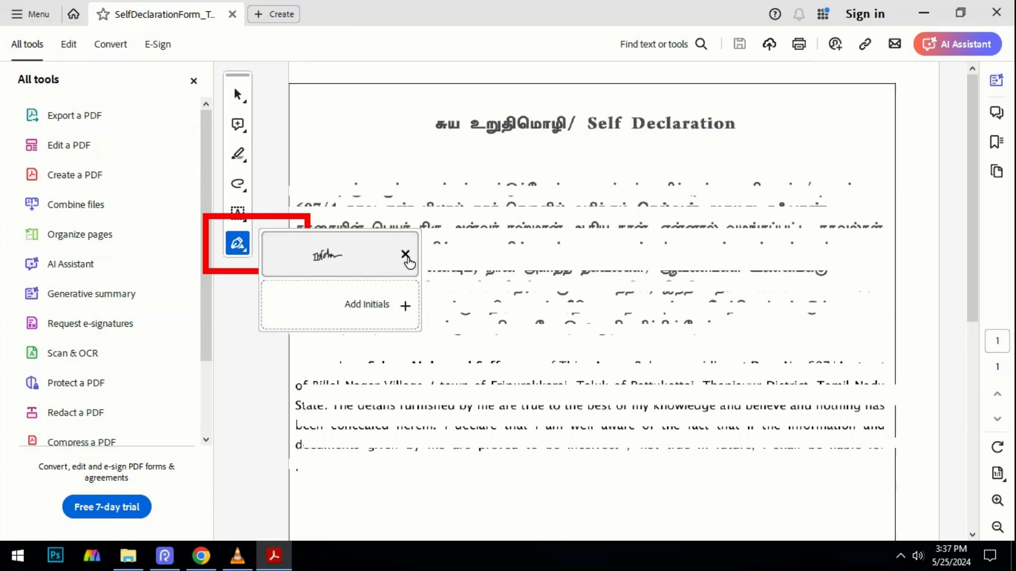
click(405, 254)
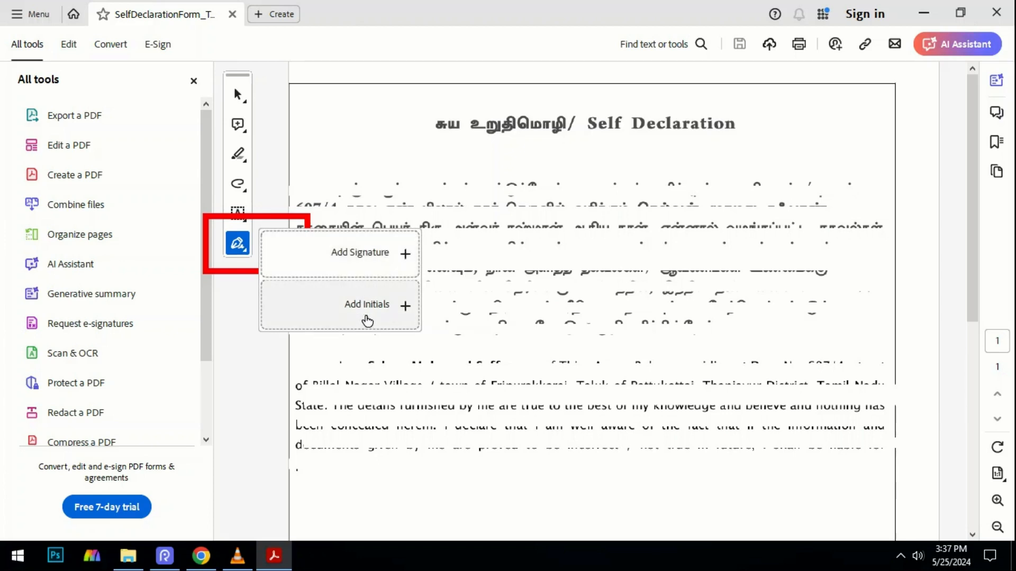
click(353, 255)
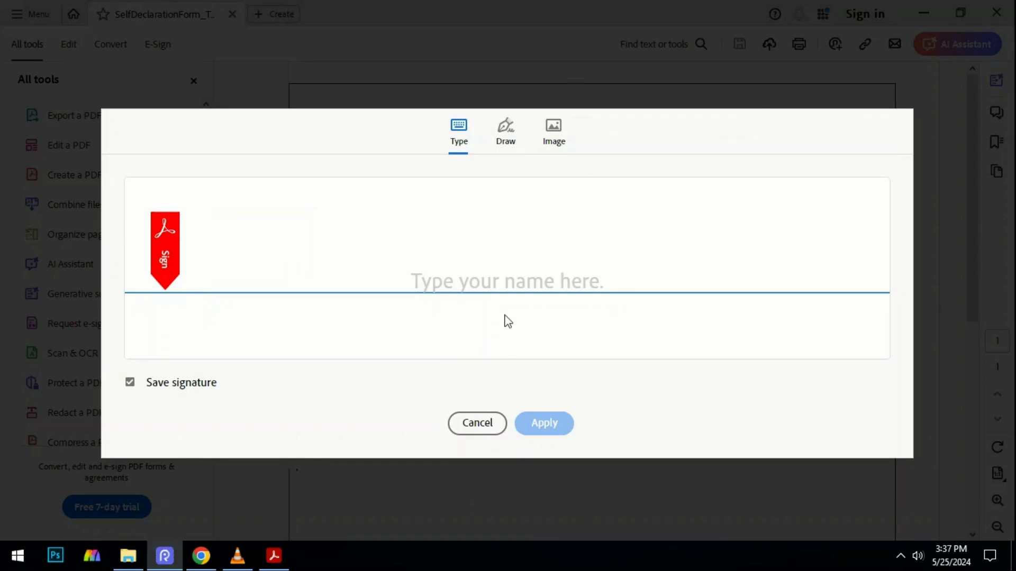
click(500, 150)
mouse_move(338, 249)
mouse_down()
mouse_move(370, 236)
mouse_move(410, 261)
mouse_move(431, 226)
mouse_move(500, 235)
mouse_move(453, 245)
mouse_move(404, 226)
mouse_move(337, 242)
mouse_up()
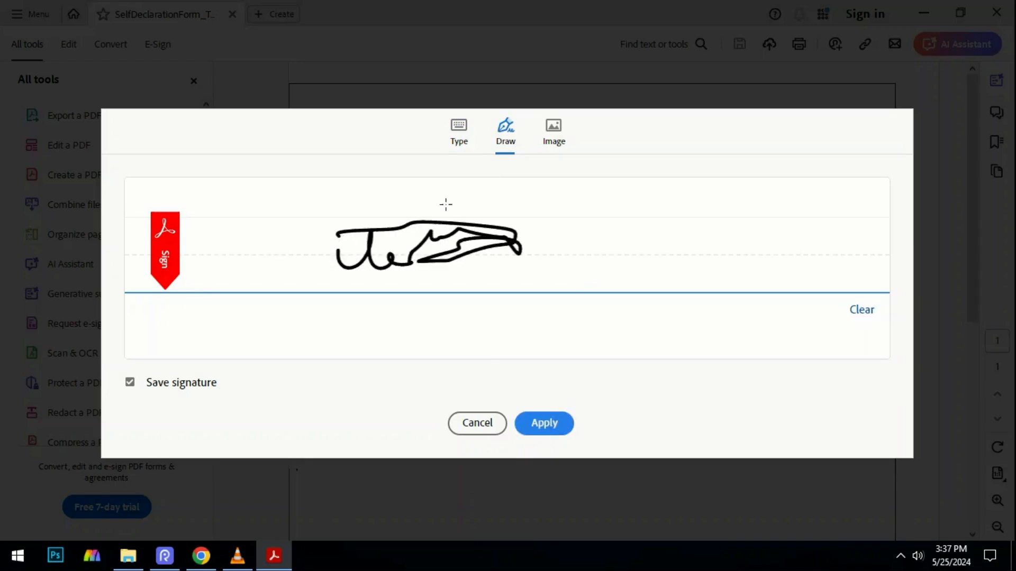
click(457, 137)
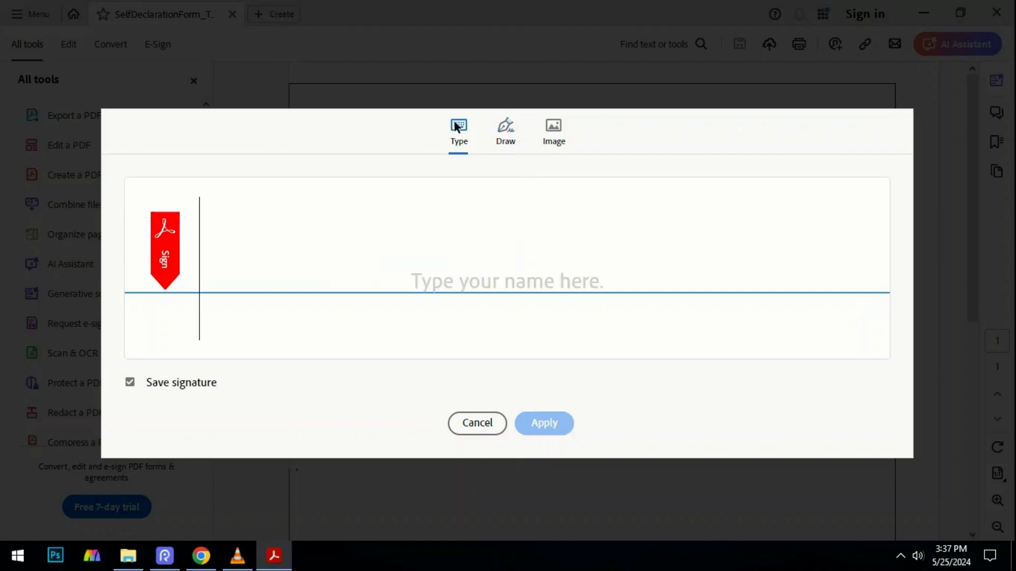
Create a typed signature reading "mmm" and apply it.
text(mmm)
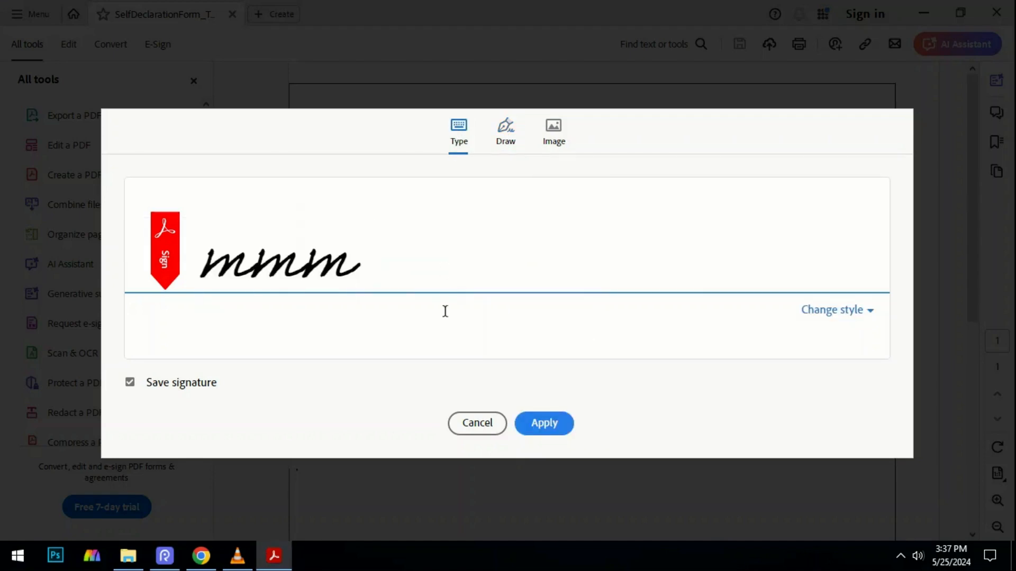
key(BackSpace)
key(BackSpace)
key(BackSpace)
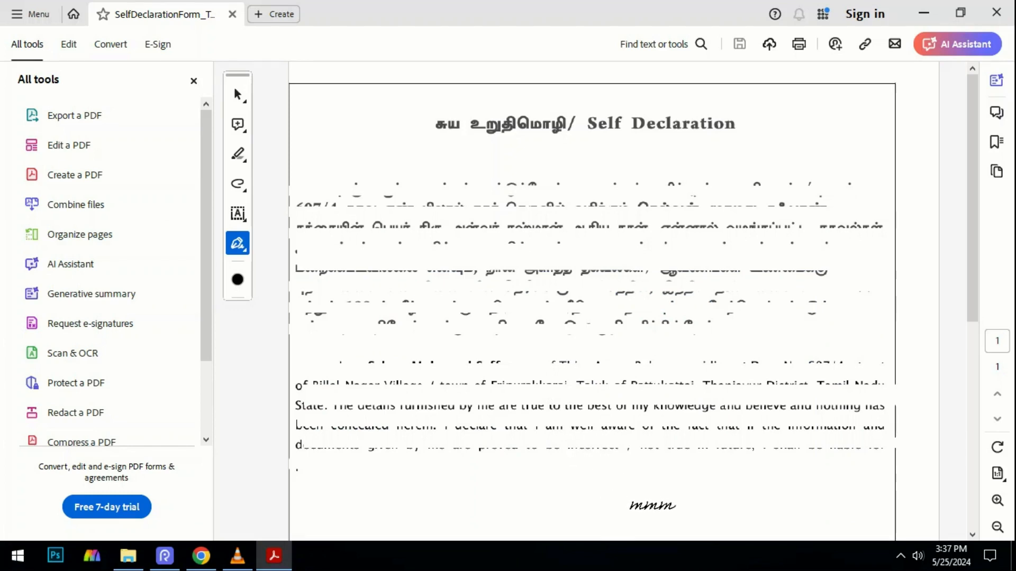
Place the signature on the self-declaration and enlarge it just above the Signature of the Applicant line.
click(650, 500)
scroll(681, 528, down, 2)
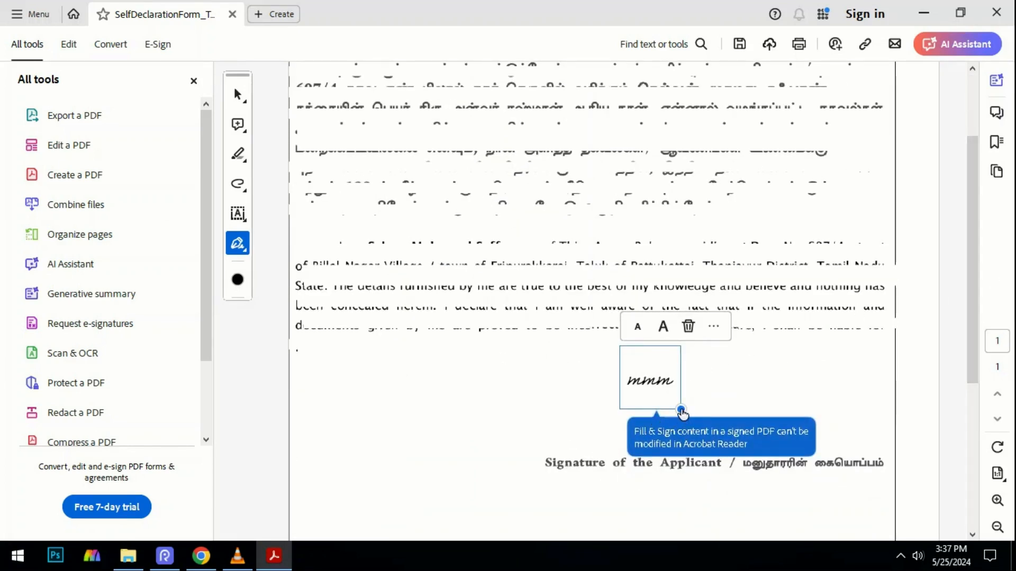
mouse_move(680, 410)
mouse_down()
mouse_move(739, 470)
mouse_move(629, 421)
mouse_up()
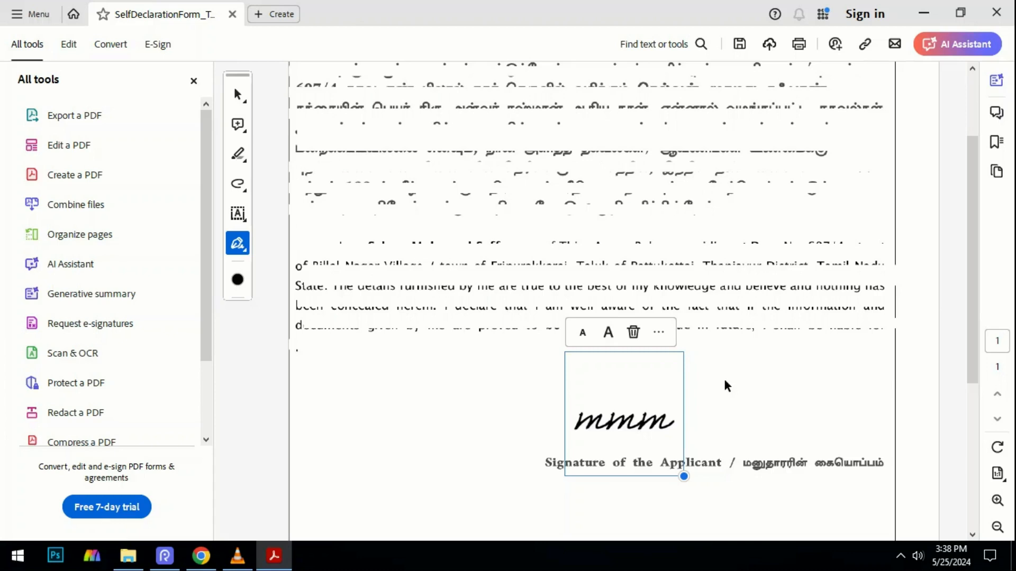
click(33, 14)
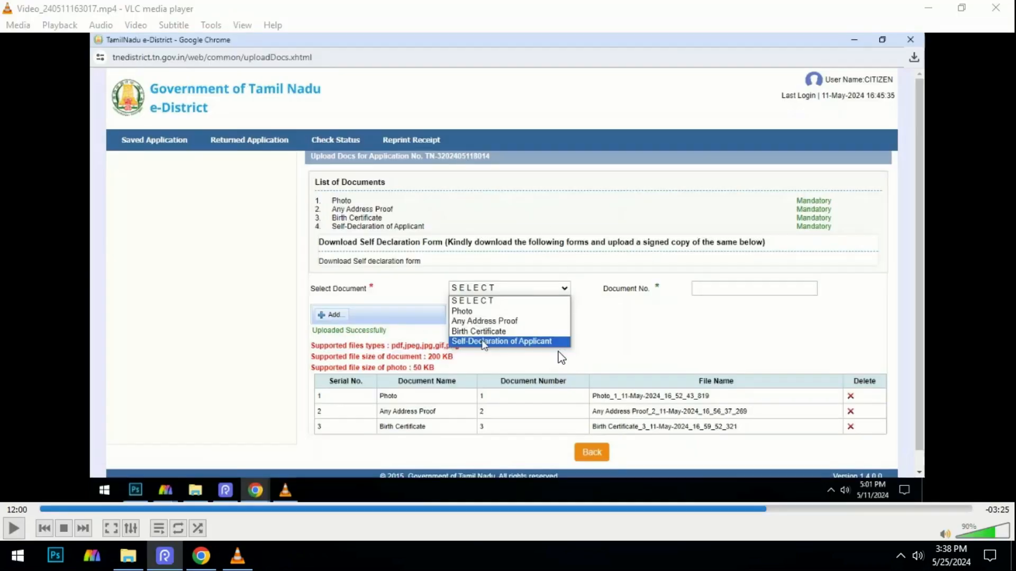
Return to the e-District upload page, upload the self-declaration as document number 4, and proceed to payment.
double_click(560, 358)
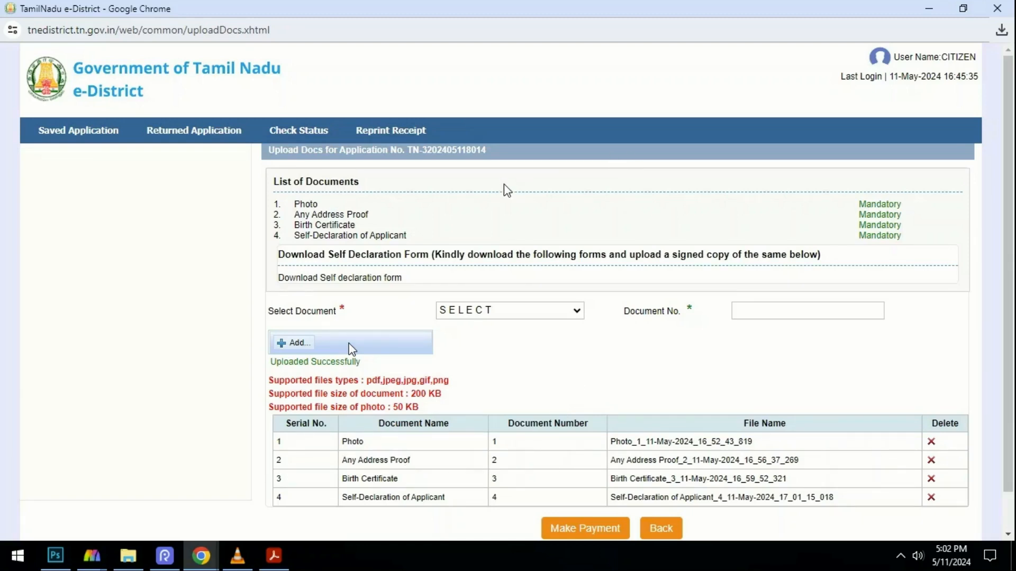
right_click(507, 201)
click(532, 304)
mouse_move(241, 231)
mouse_down()
mouse_move(453, 367)
mouse_move(558, 512)
mouse_up()
click(598, 529)
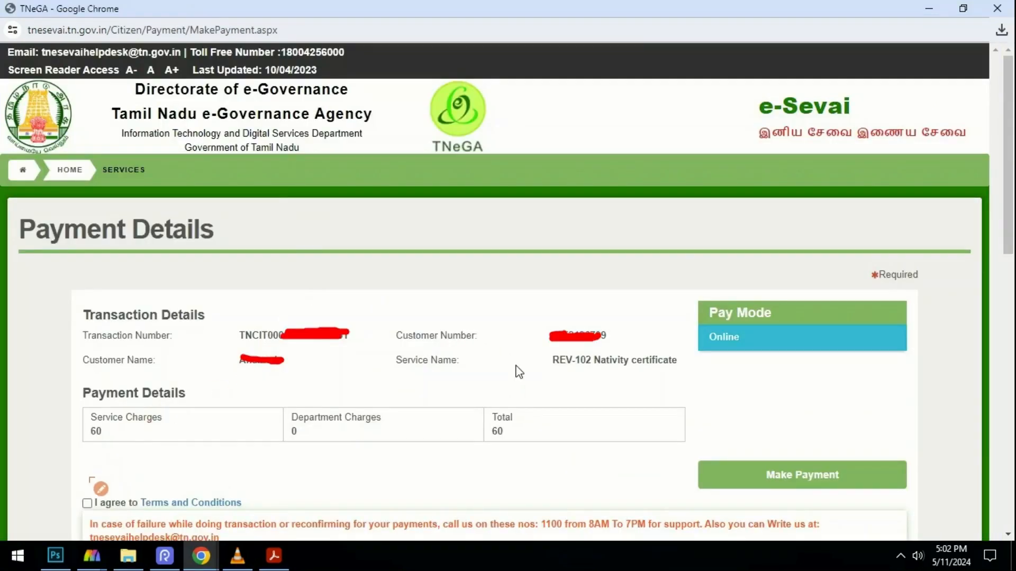
Agree to the terms and conditions and proceed to the online payment methods for the Nativity certificate.
mouse_move(92, 478)
mouse_down()
mouse_move(63, 514)
mouse_move(224, 540)
mouse_move(246, 490)
mouse_move(124, 484)
mouse_move(76, 509)
mouse_move(110, 505)
mouse_move(102, 491)
mouse_up()
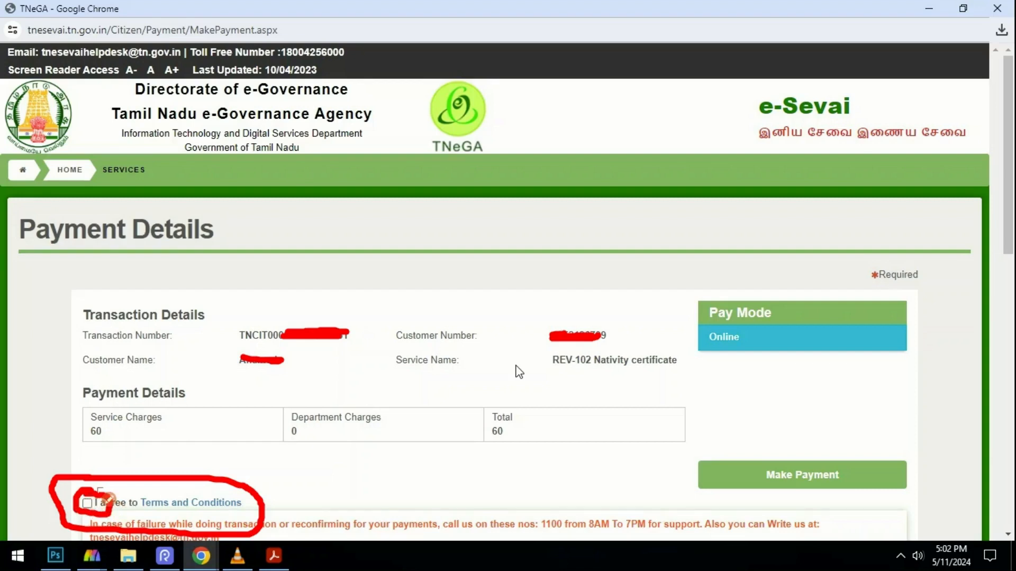
mouse_move(337, 377)
mouse_down()
mouse_move(388, 401)
mouse_move(752, 472)
mouse_up()
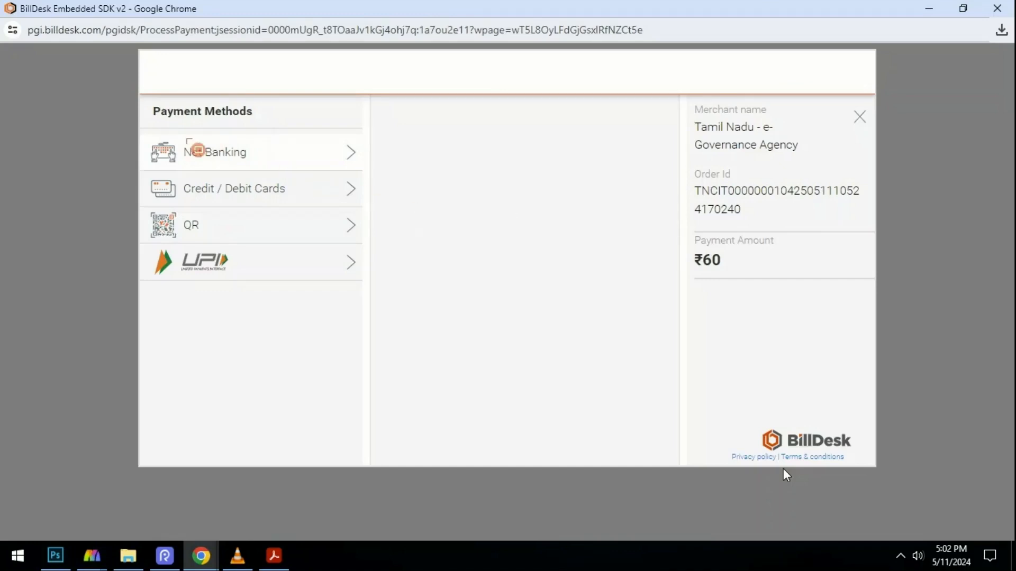
mouse_move(135, 131)
mouse_down()
mouse_move(302, 170)
mouse_move(367, 170)
mouse_up()
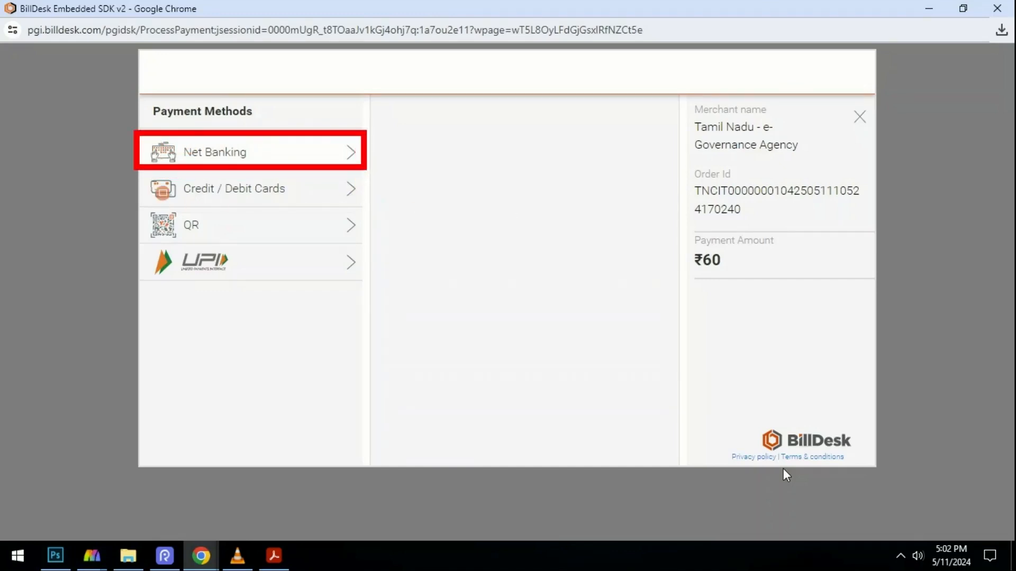
mouse_move(139, 167)
mouse_down()
mouse_move(277, 211)
mouse_move(368, 211)
mouse_up()
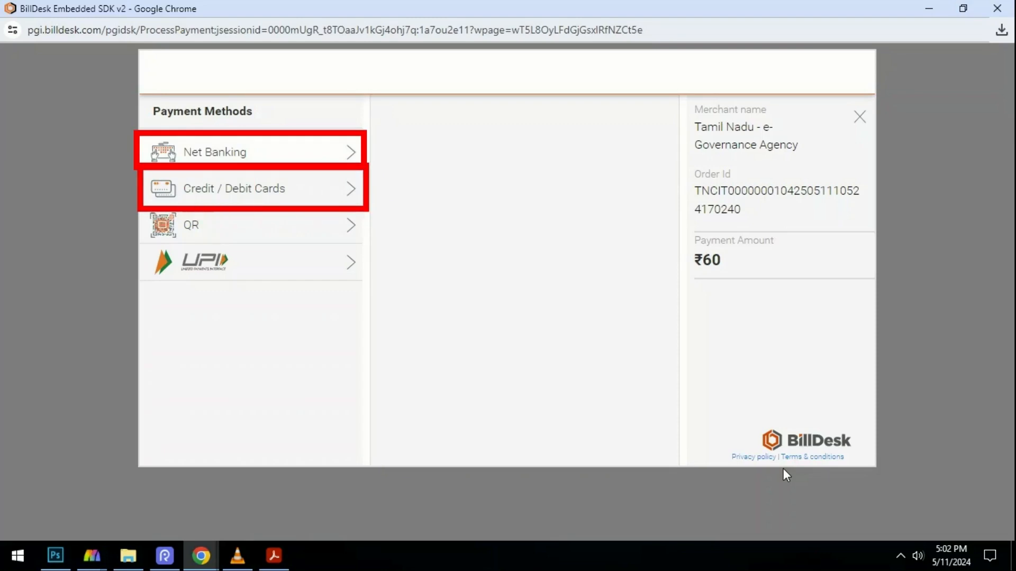
Choose QR payment with BHIM UPI, generate the QR code and pay the ₹60 charge.
mouse_move(131, 208)
mouse_down()
mouse_move(153, 240)
mouse_move(405, 244)
mouse_up()
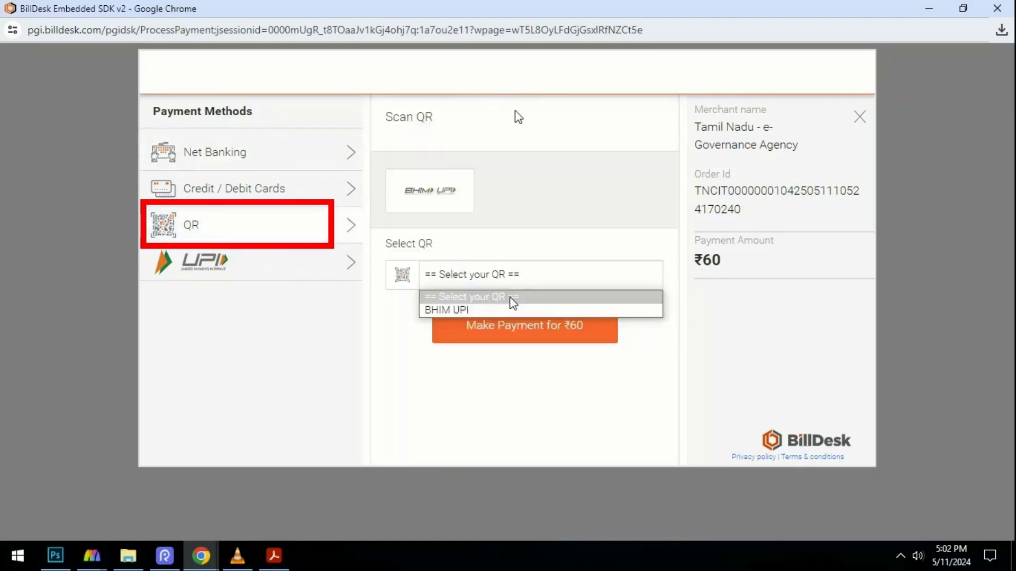
mouse_move(372, 241)
mouse_down()
mouse_move(466, 333)
mouse_move(681, 356)
mouse_up()
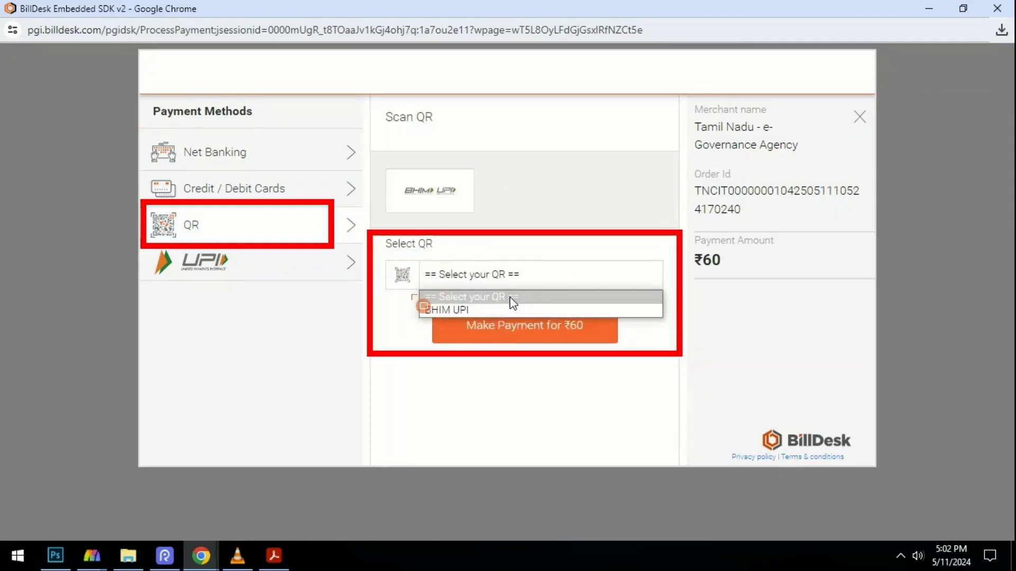
drag(404, 287, 472, 317)
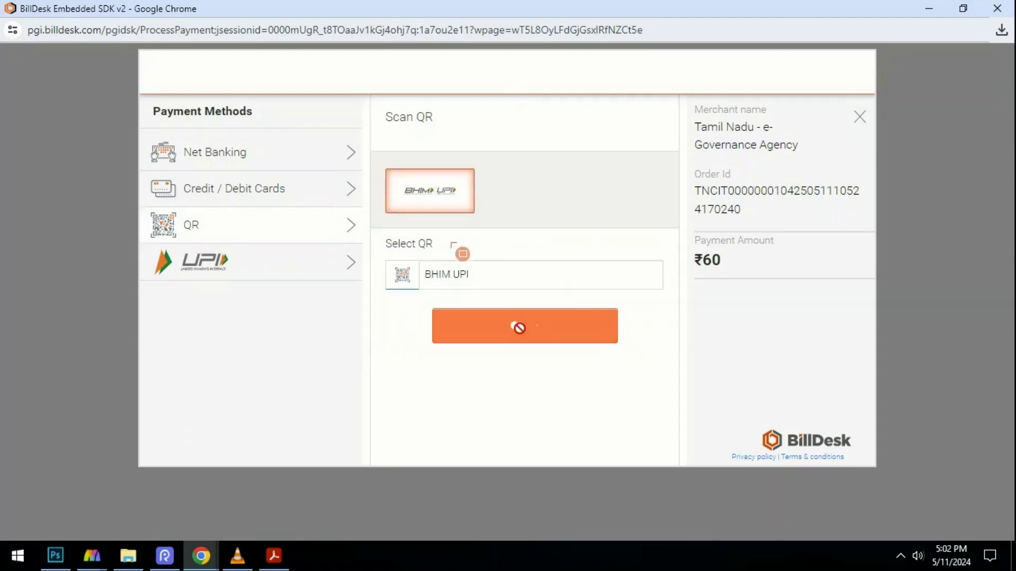
mouse_move(412, 289)
mouse_down()
mouse_move(435, 319)
mouse_move(688, 397)
mouse_move(648, 389)
mouse_up()
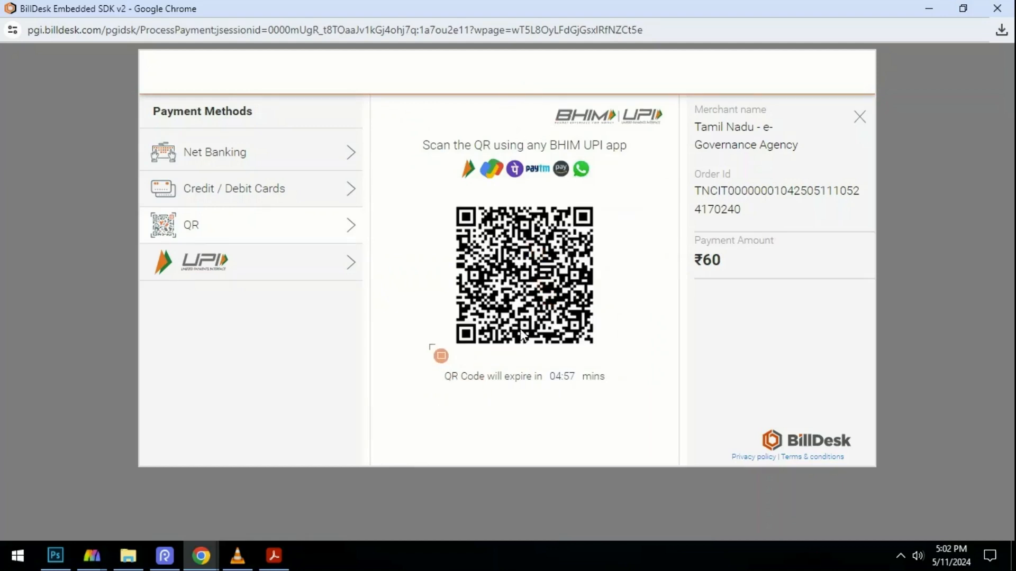
mouse_move(429, 342)
mouse_down()
mouse_move(599, 418)
mouse_move(647, 420)
mouse_up()
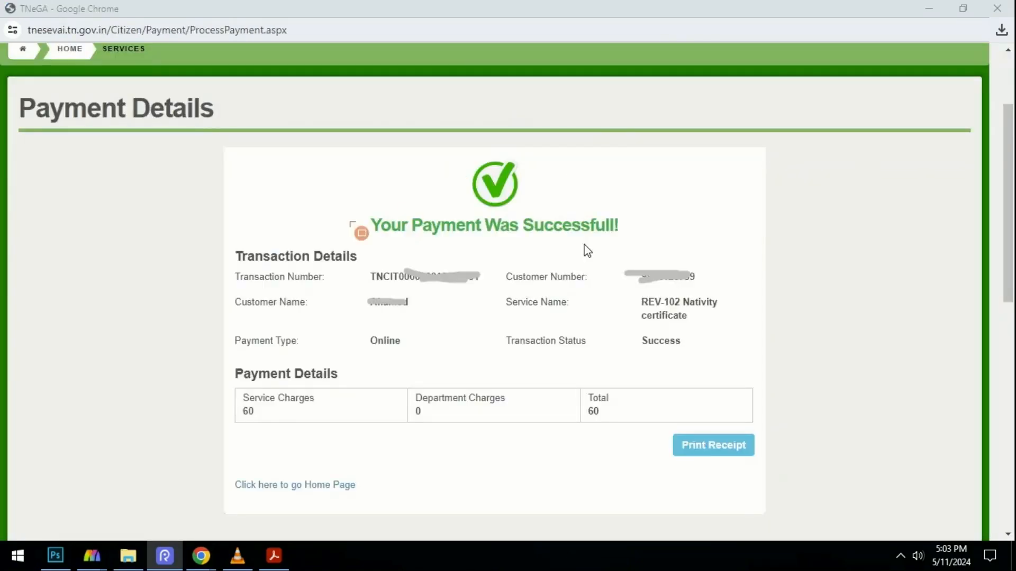
Check the payment result and the transaction status on the Payment Details page.
mouse_move(355, 201)
mouse_down()
mouse_move(685, 252)
mouse_move(665, 248)
mouse_up()
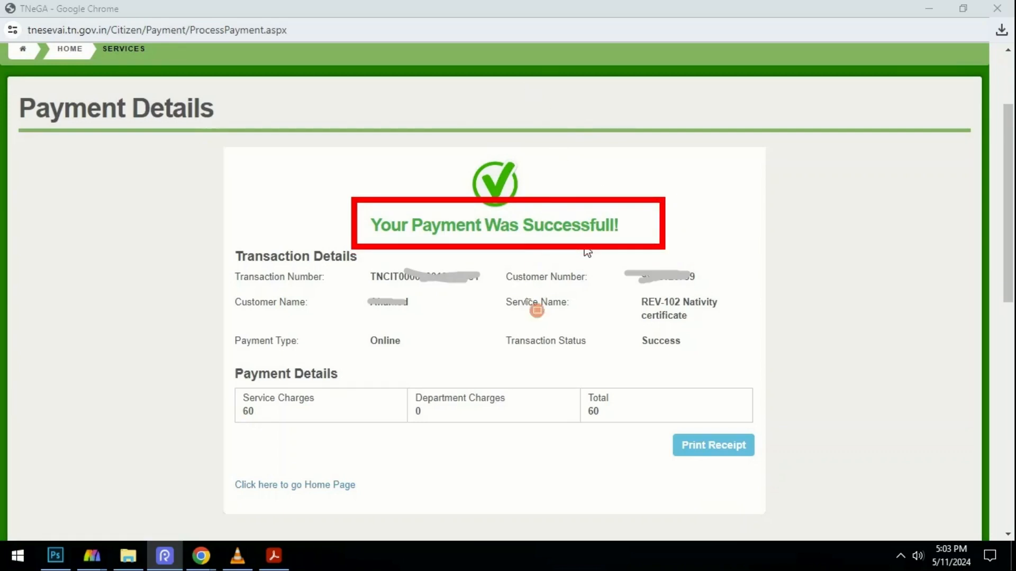
mouse_move(492, 319)
mouse_down()
mouse_move(633, 369)
mouse_move(702, 370)
mouse_up()
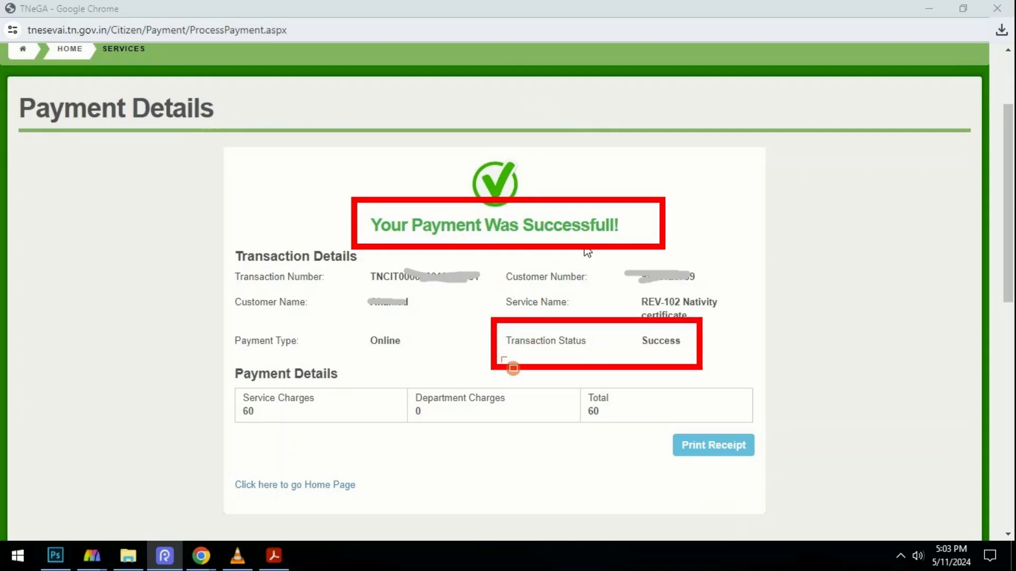
key(Delete)
drag(496, 317, 723, 368)
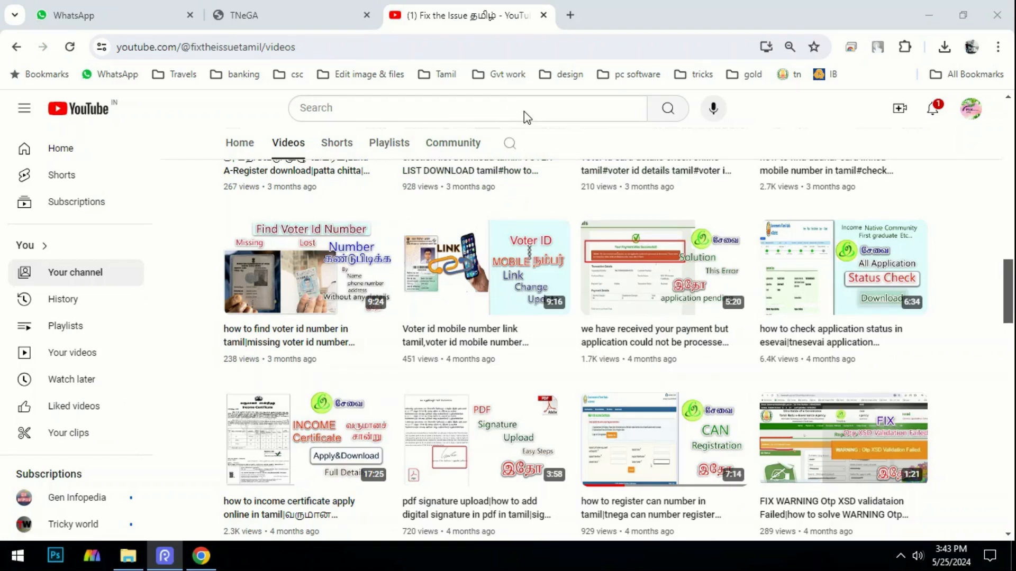
Review the Nativity application's current status, certificate download entry and officer remarks on the e-District status page.
mouse_move(744, 194)
mouse_down()
mouse_move(842, 384)
mouse_move(983, 385)
mouse_up()
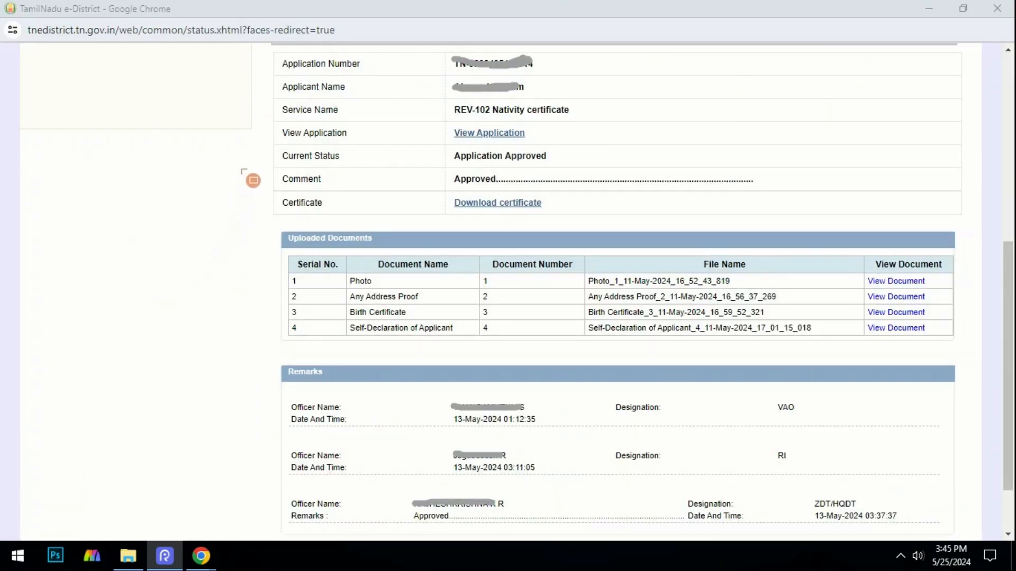
drag(239, 168, 575, 217)
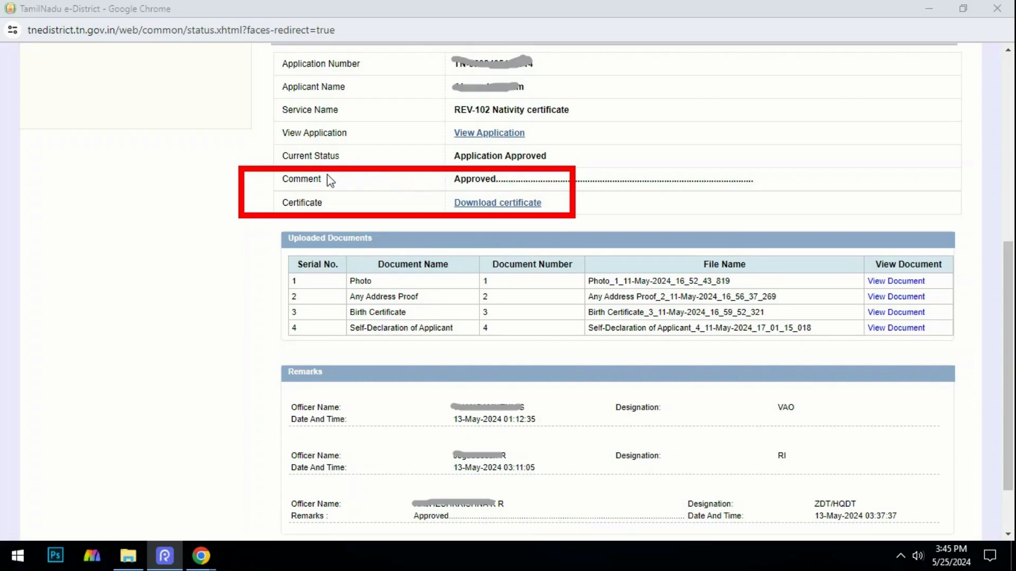
mouse_move(245, 381)
mouse_down()
mouse_move(430, 509)
mouse_move(723, 550)
mouse_move(969, 548)
mouse_up()
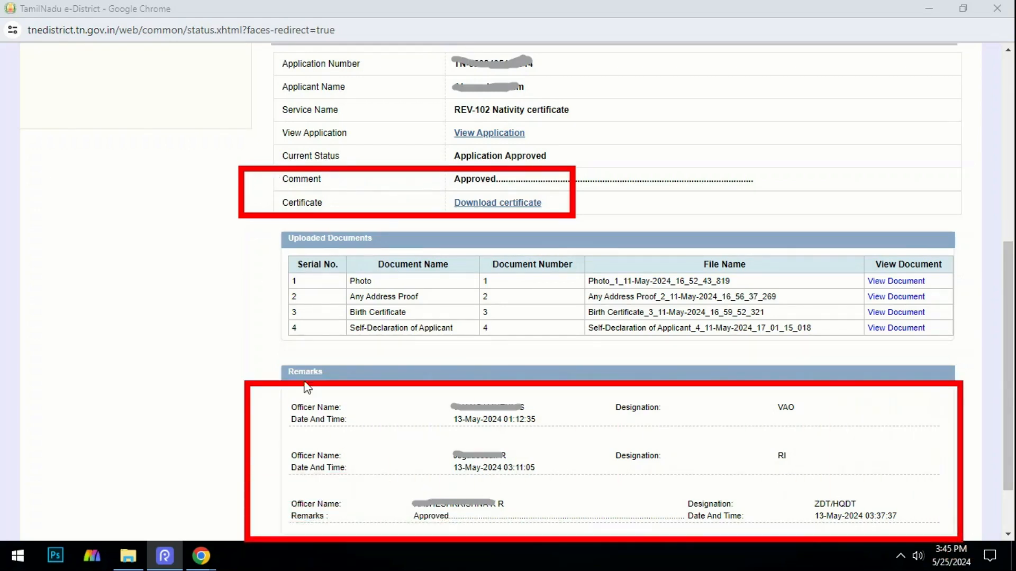
mouse_move(272, 103)
mouse_down()
mouse_move(503, 151)
mouse_move(570, 180)
mouse_up()
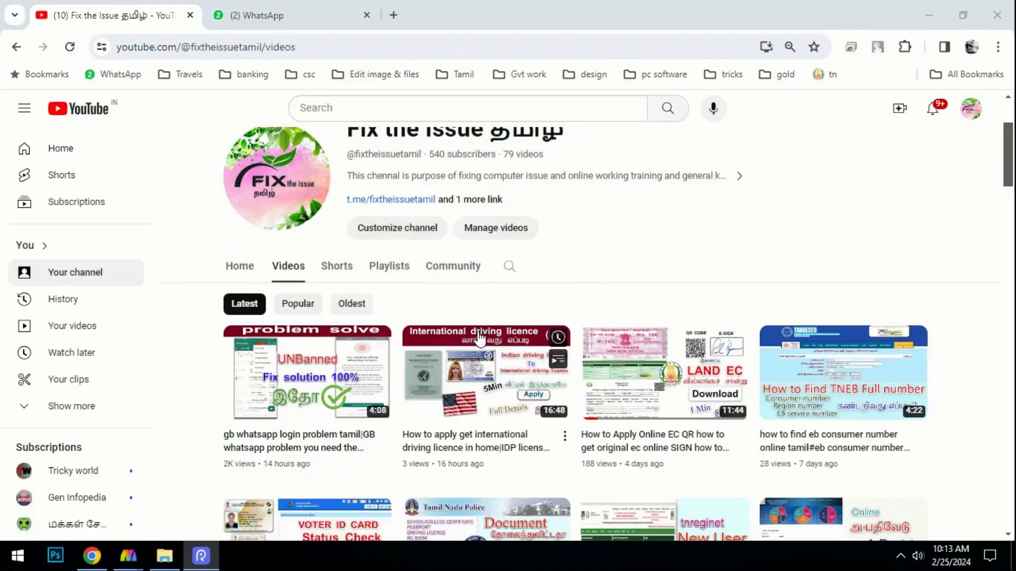
Switch to the Fix the Issue YouTube channel, view its contact links and channel details, and close them.
drag(308, 165, 583, 268)
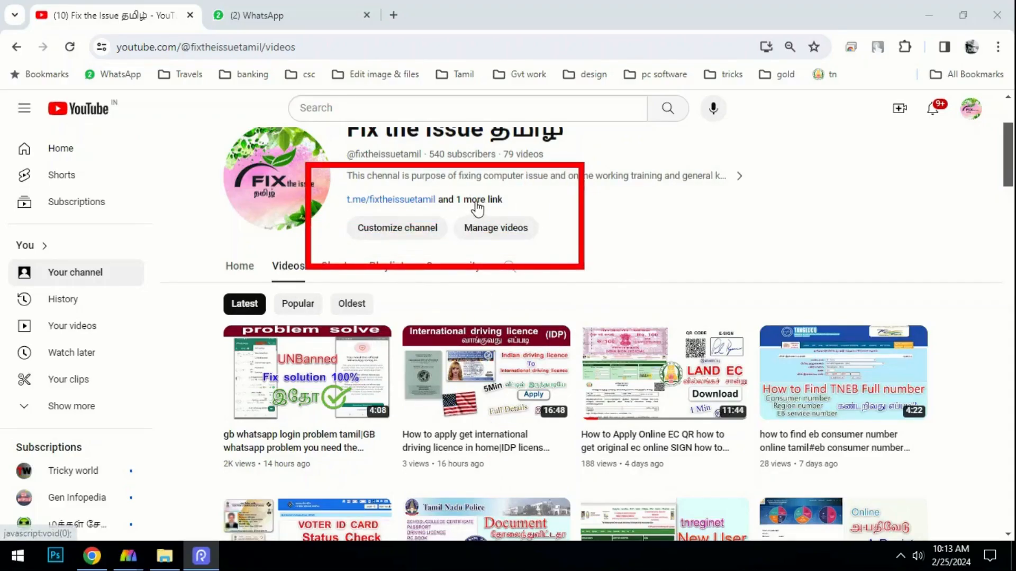
click(474, 201)
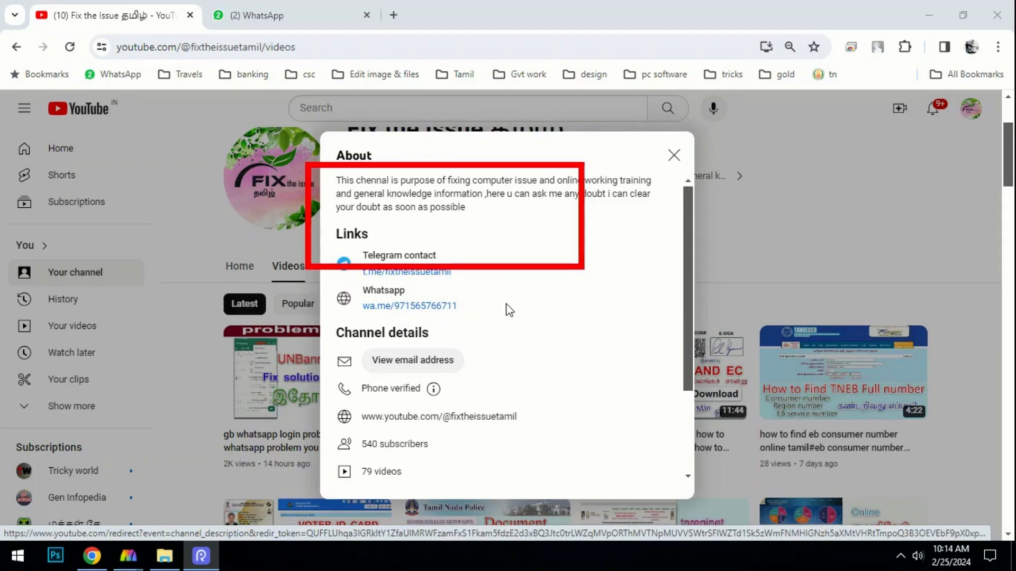
scroll(491, 323, down, 3)
scroll(491, 324, up, 2)
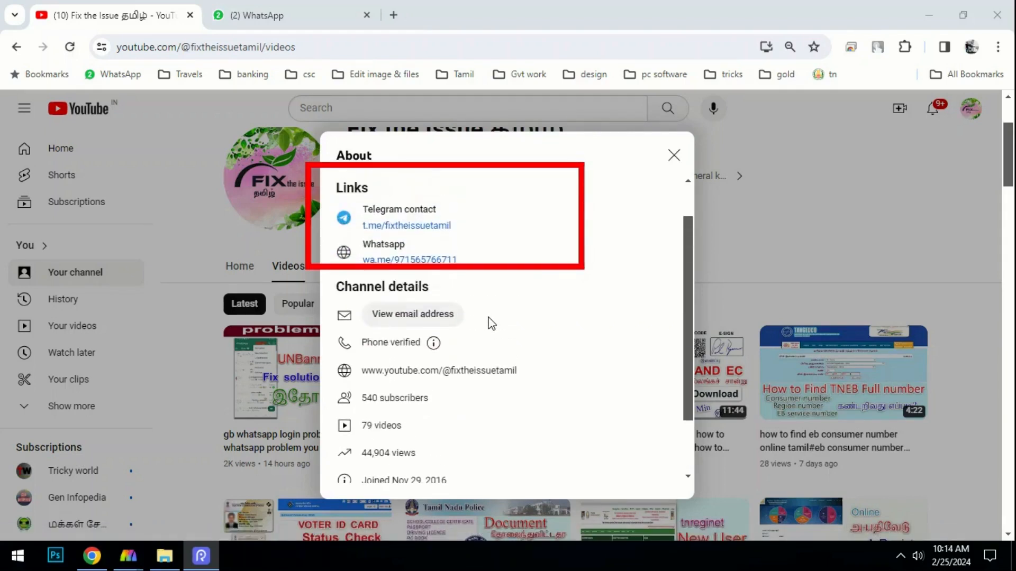
scroll(488, 323, down, 2)
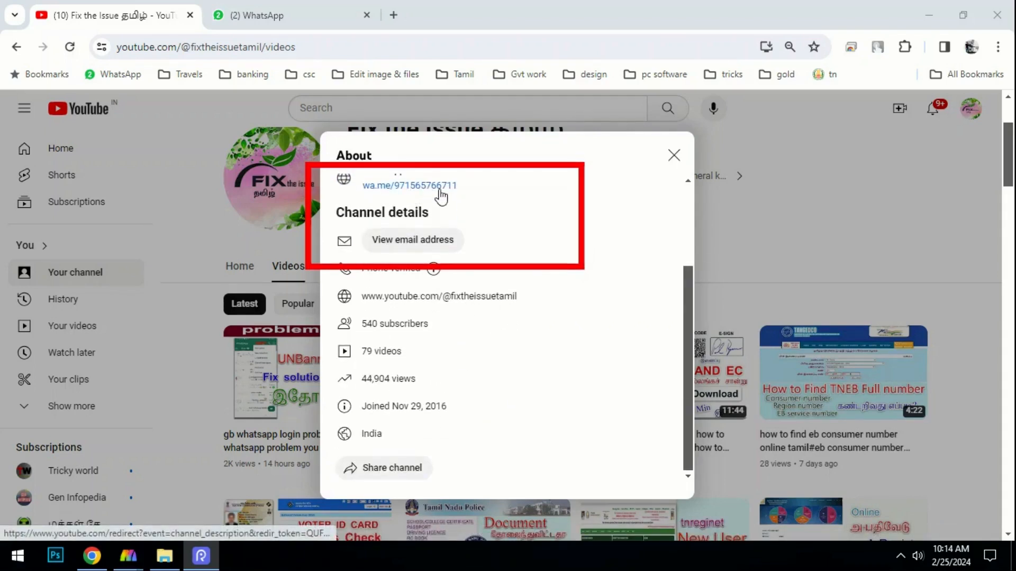
key(Escape)
Browse the channel's uploaded videos and open its playlists.
scroll(508, 325, down, 3)
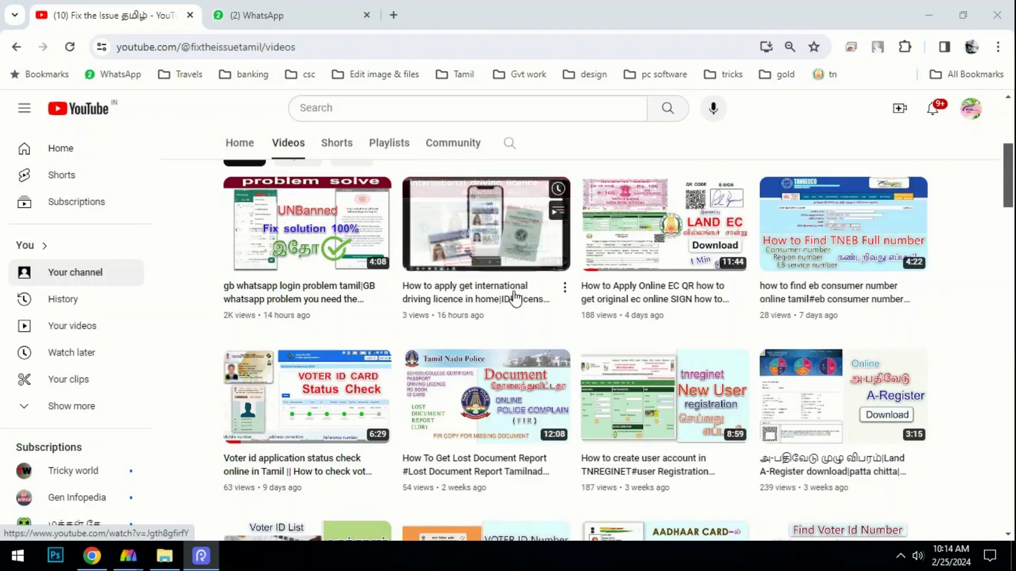
scroll(516, 299, down, 6)
scroll(516, 302, down, 3)
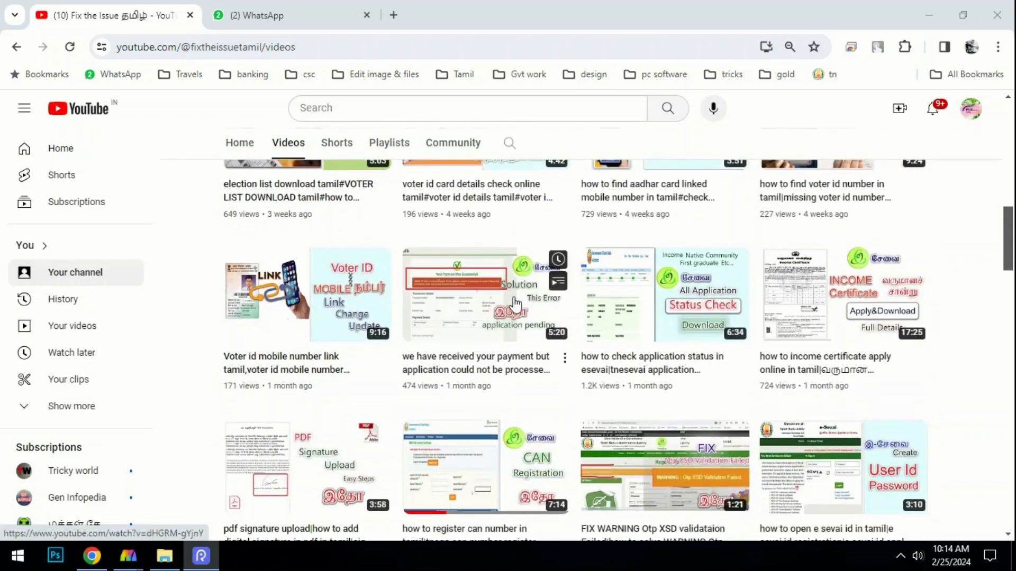
scroll(515, 305, down, 7)
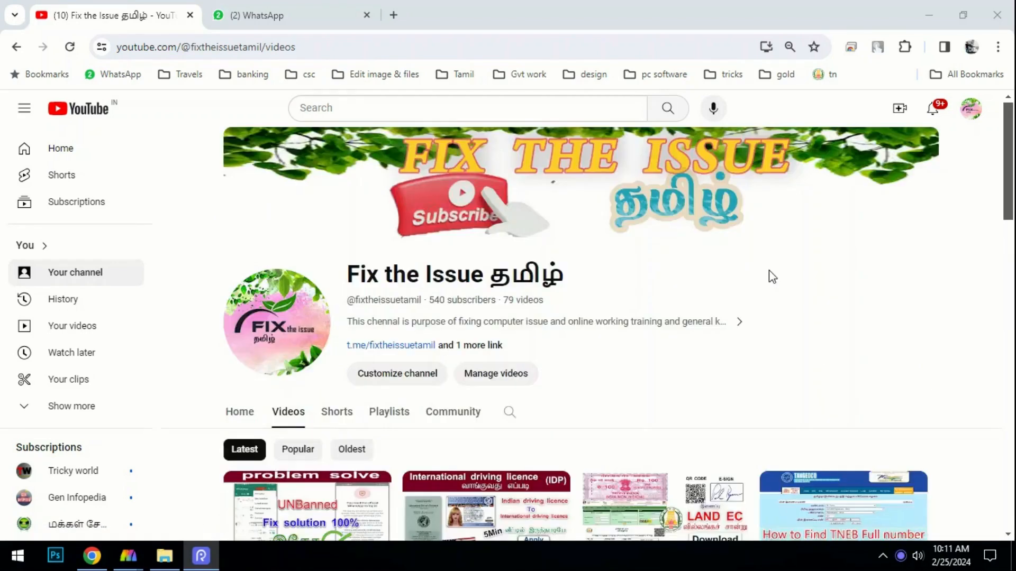
scroll(704, 272, down, 7)
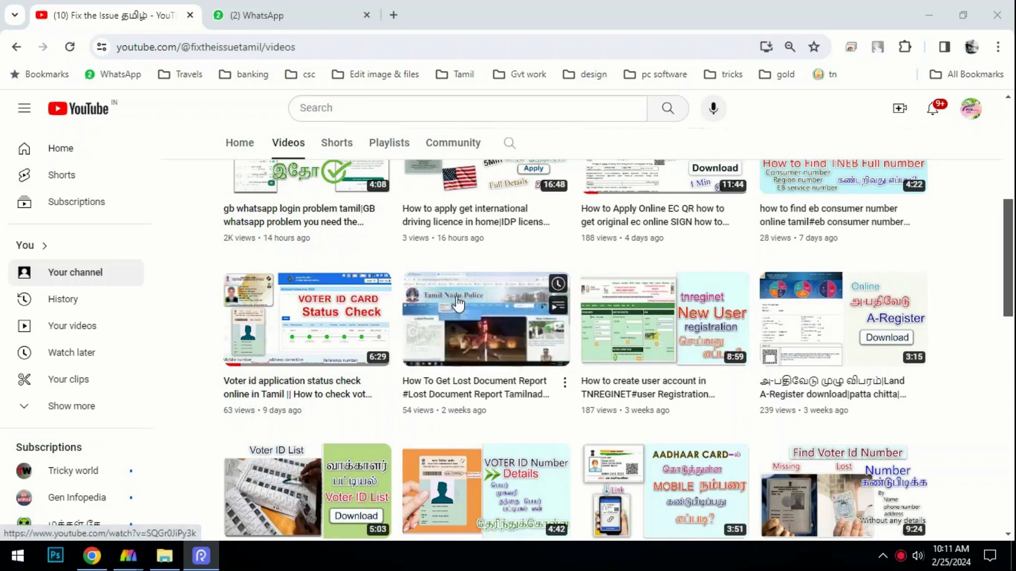
scroll(458, 304, down, 3)
scroll(458, 305, down, 1)
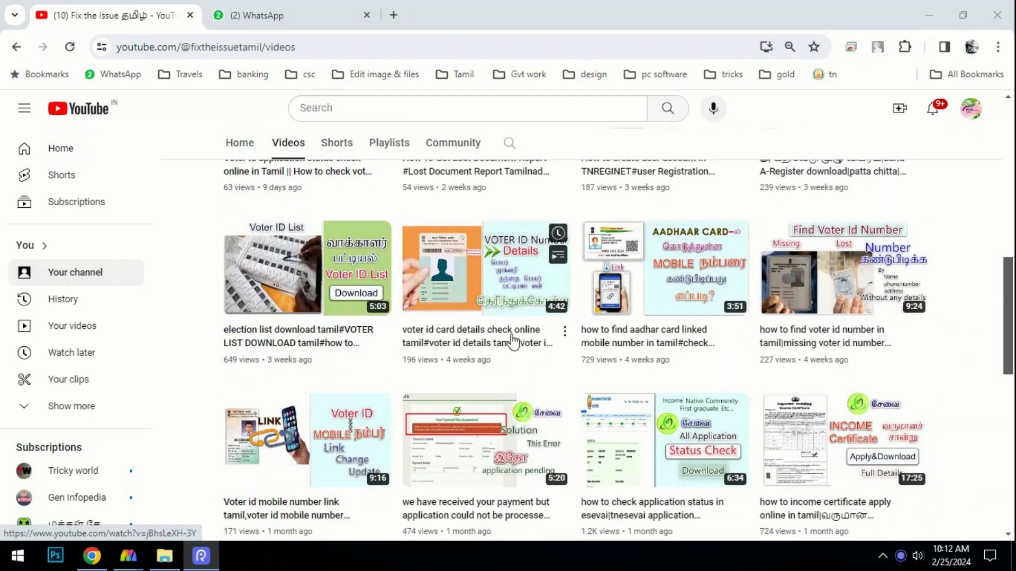
scroll(510, 341, down, 3)
scroll(507, 452, down, 5)
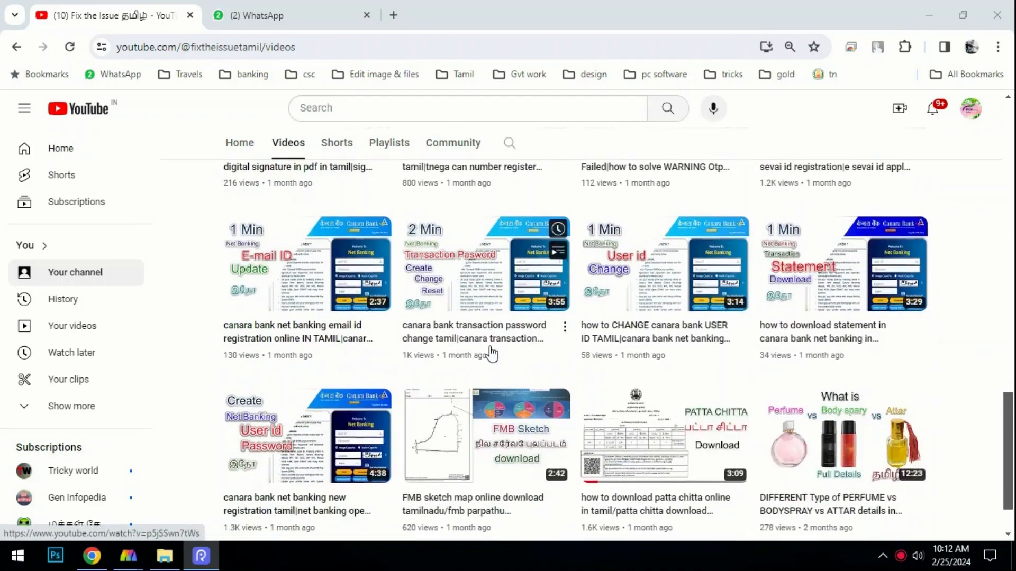
scroll(492, 352, down, 5)
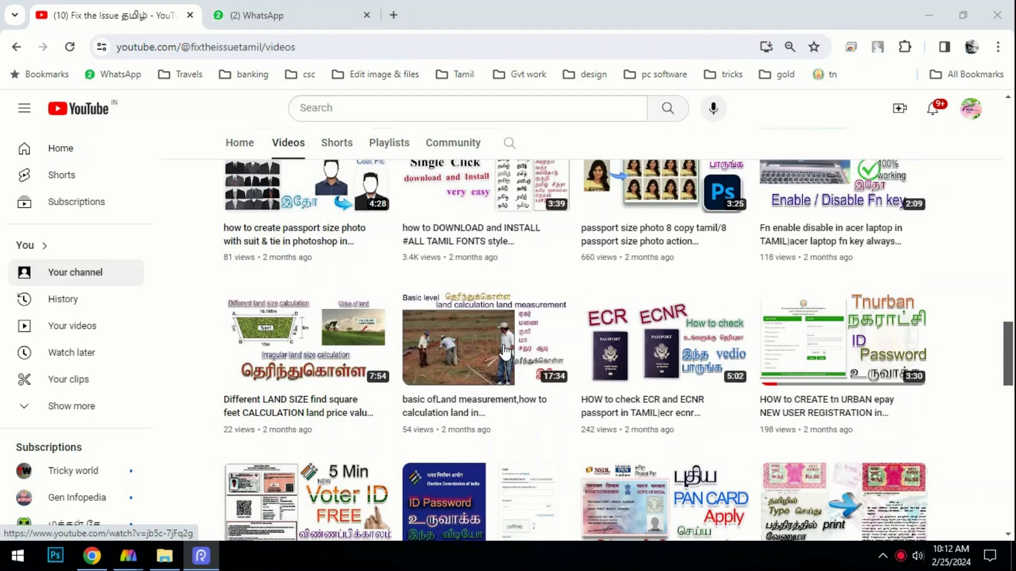
scroll(506, 352, down, 2)
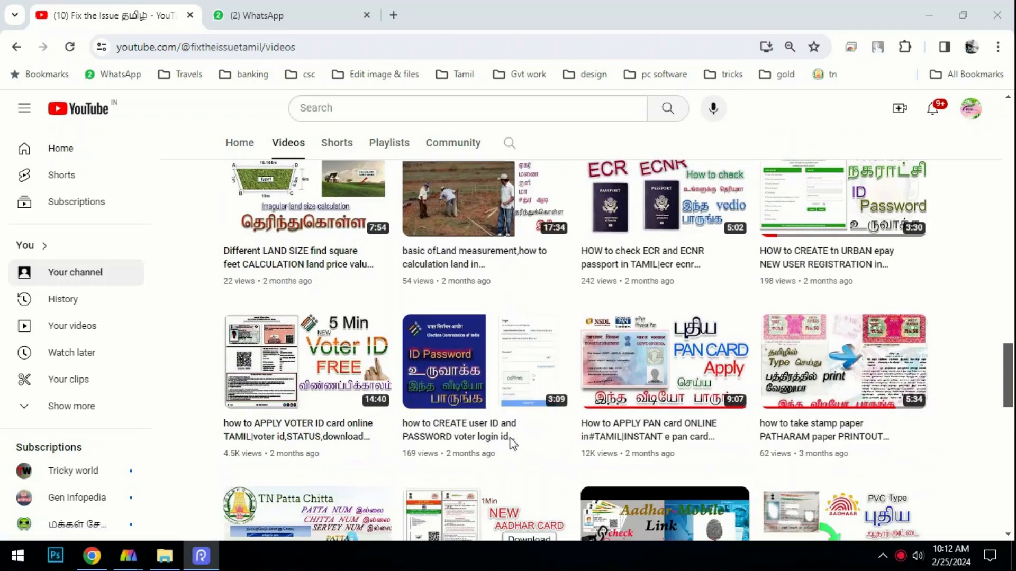
mouse_move(190, 264)
mouse_down()
mouse_move(216, 311)
mouse_move(379, 451)
mouse_up()
drag(561, 270, 741, 425)
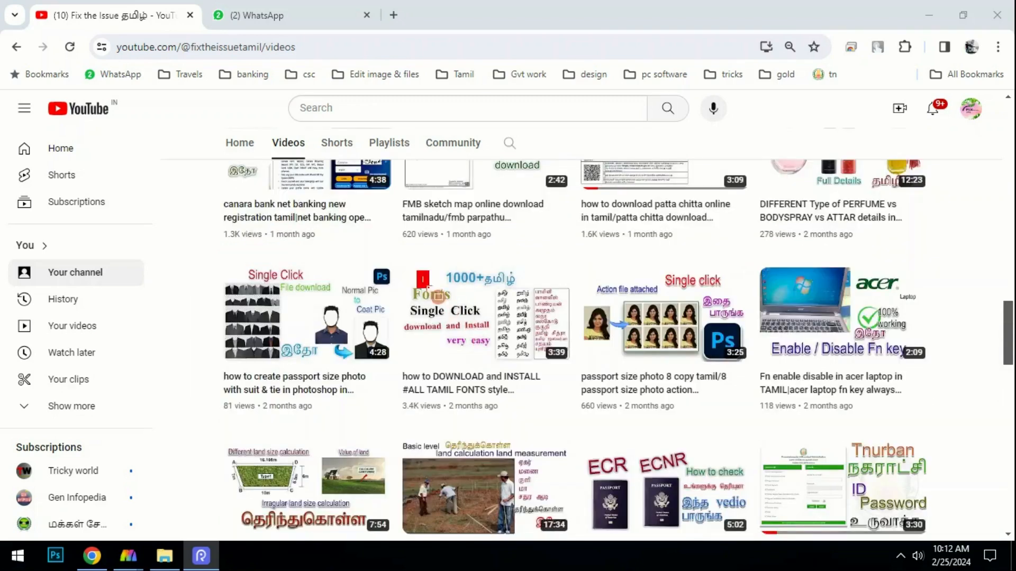
drag(438, 295, 555, 384)
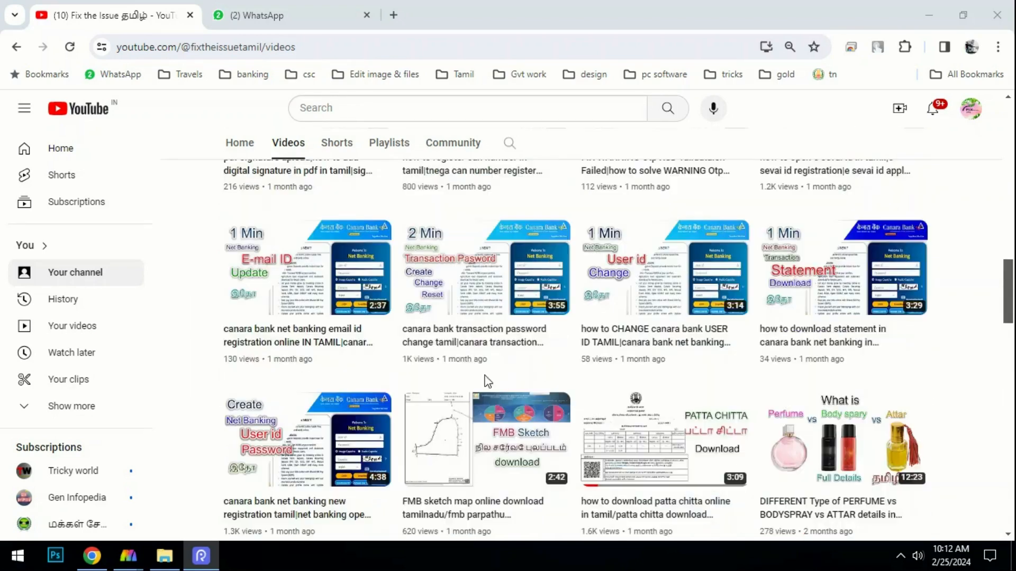
scroll(545, 363, down, 3)
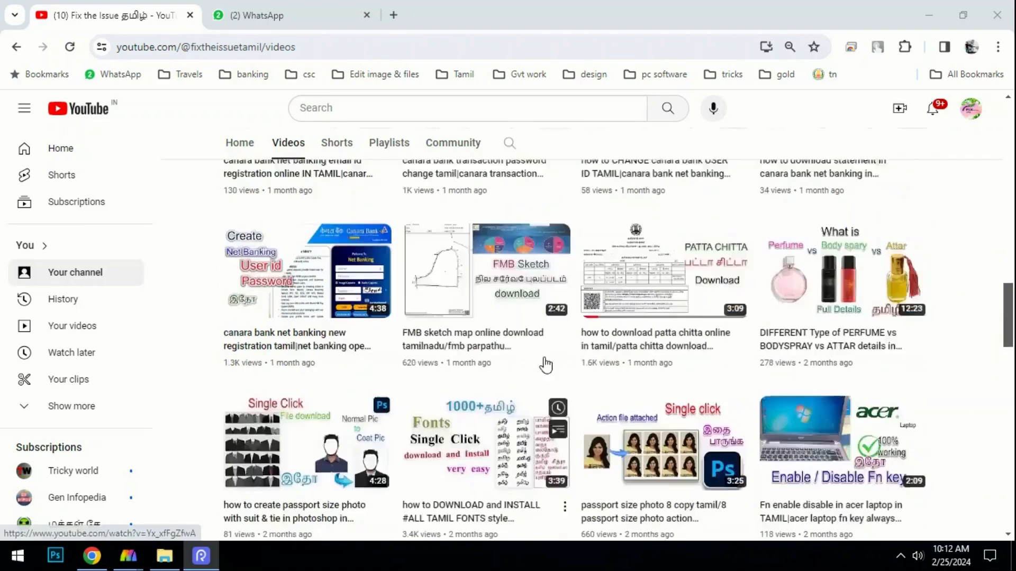
scroll(544, 363, up, 8)
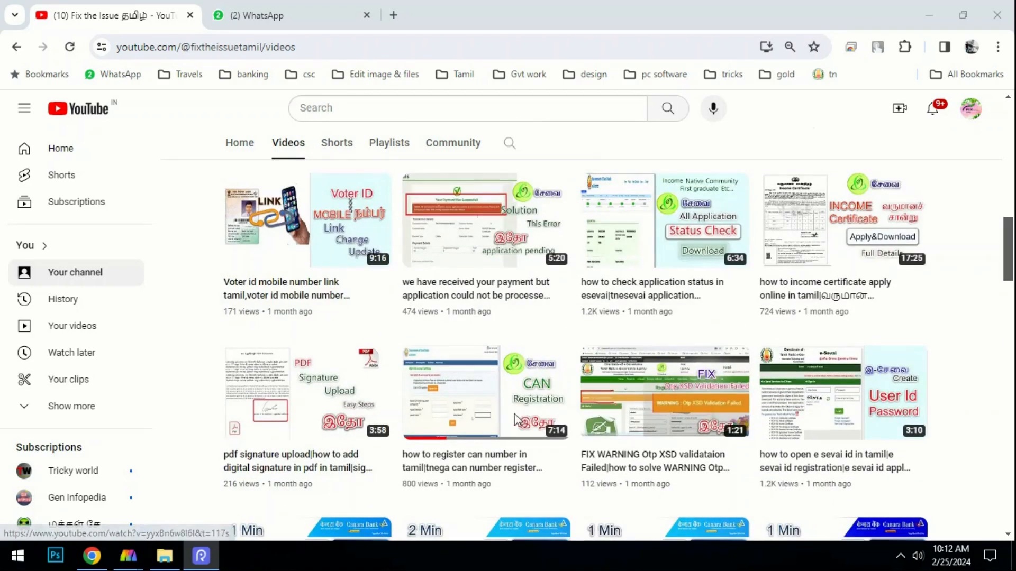
scroll(576, 317, up, 5)
scroll(592, 277, down, 15)
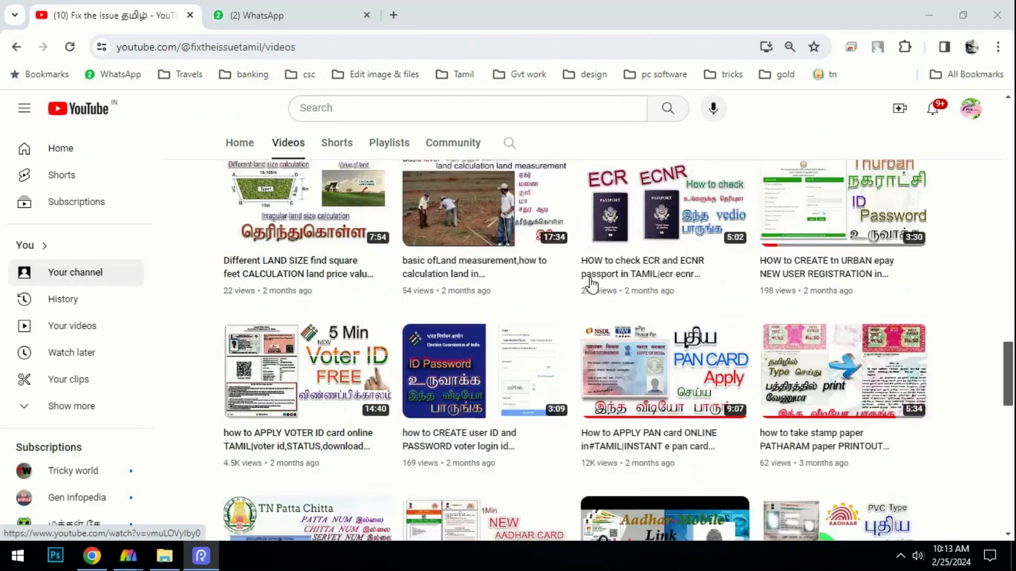
scroll(442, 295, up, 8)
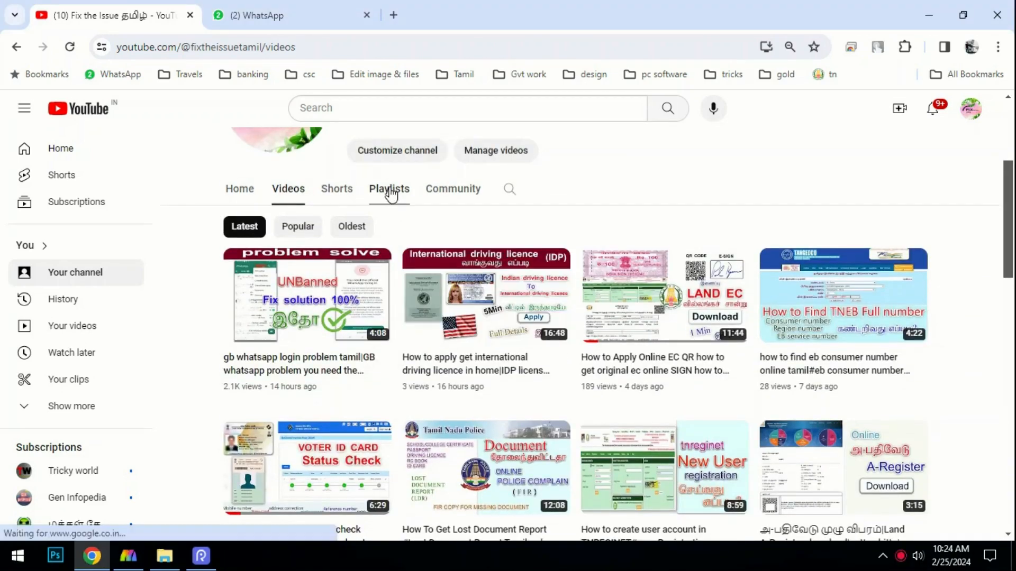
click(390, 190)
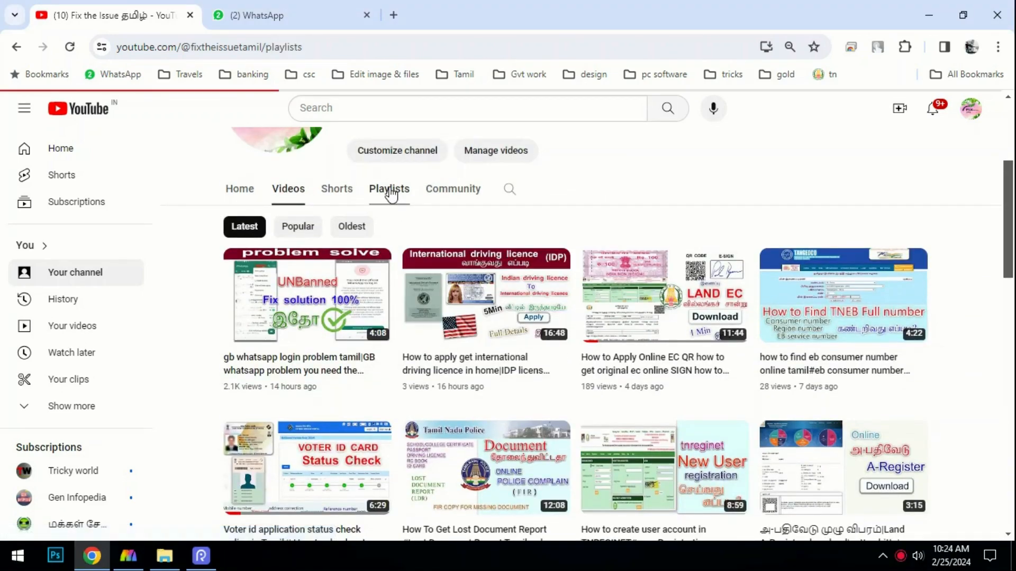
Look through the Fix the Issue channel's created playlists and its latest uploaded videos, finishing at the channel header.
scroll(456, 290, down, 5)
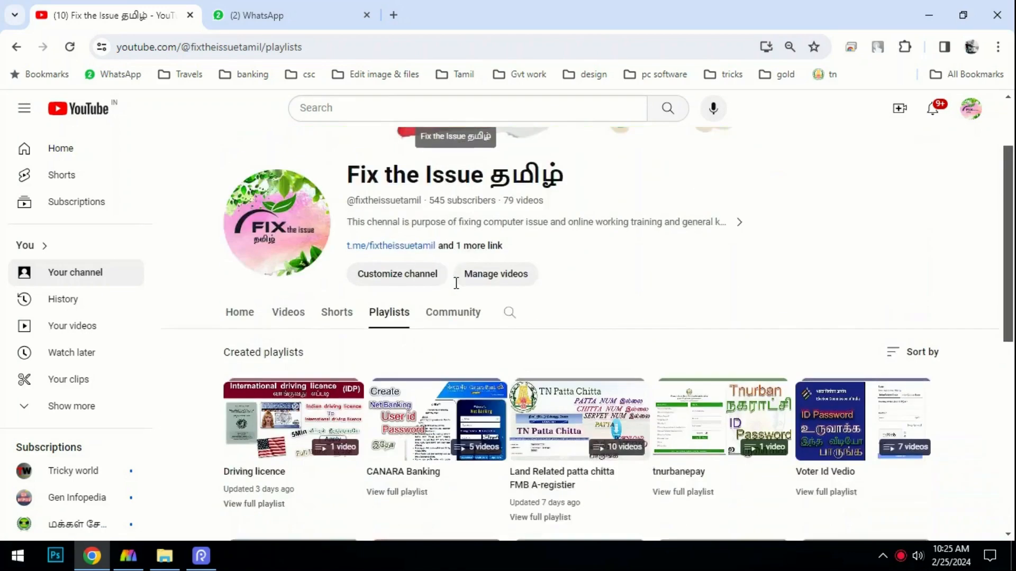
scroll(456, 290, down, 4)
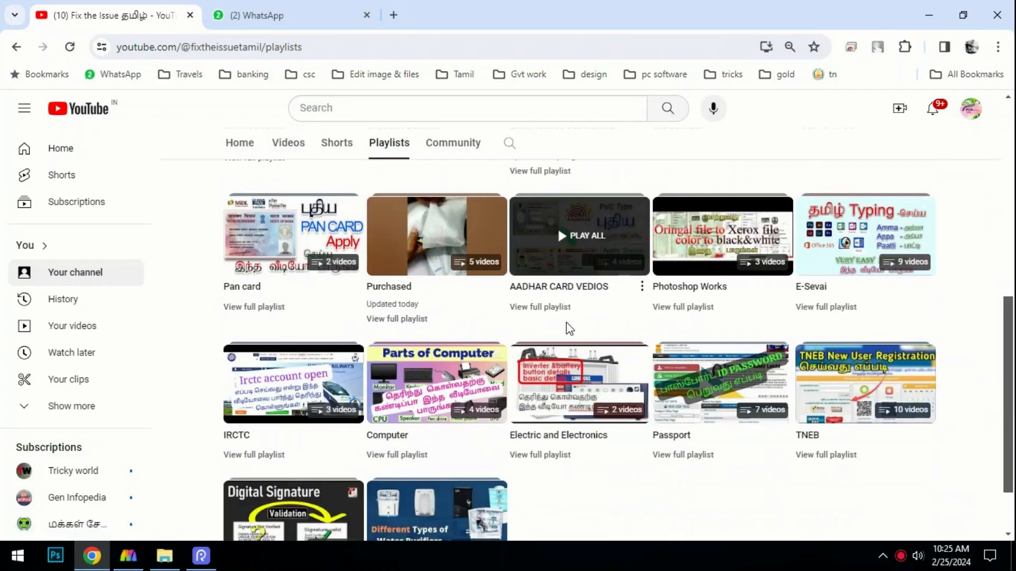
scroll(444, 352, up, 8)
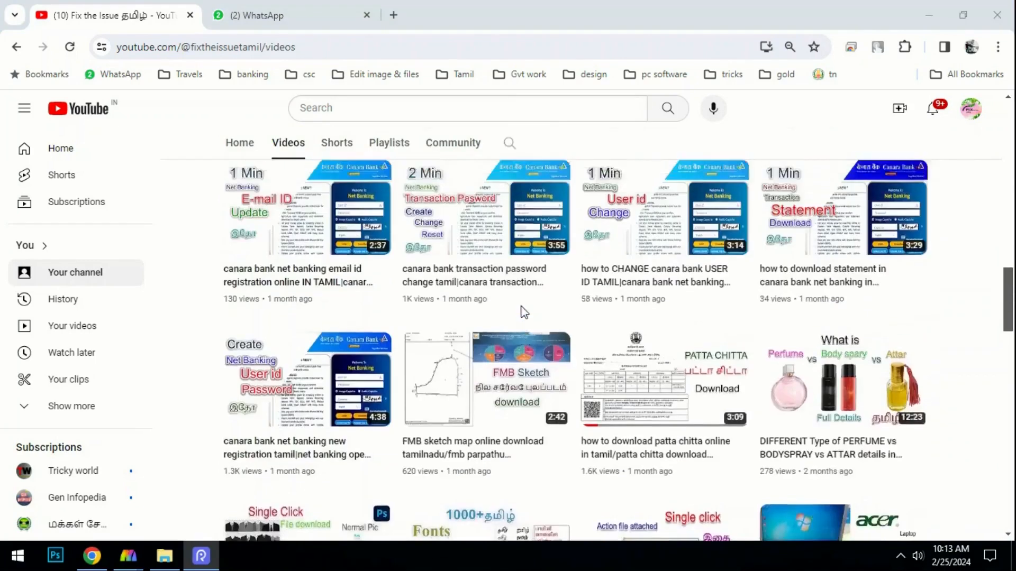
scroll(524, 312, up, 10)
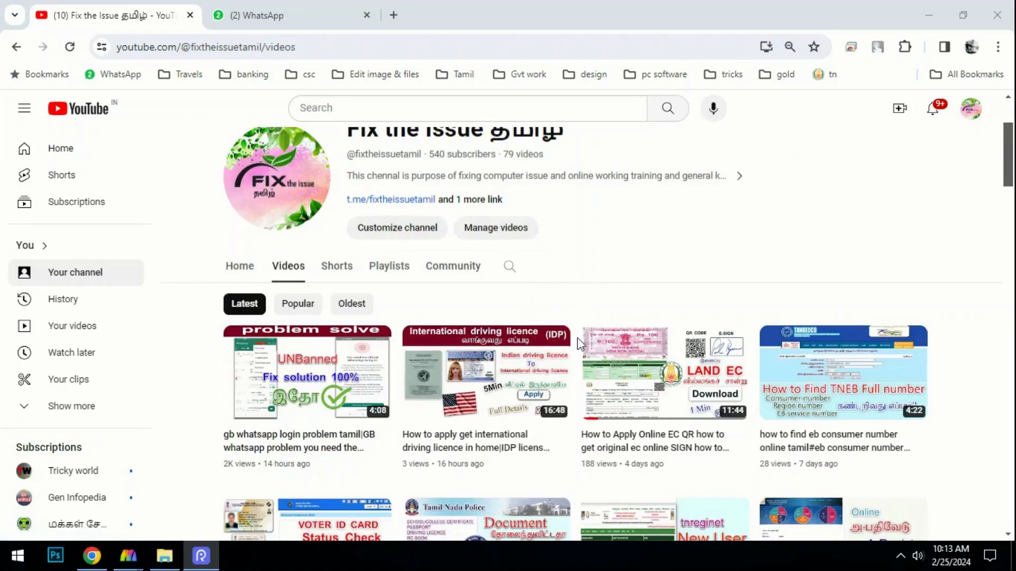
scroll(523, 275, down, 5)
scroll(528, 275, down, 9)
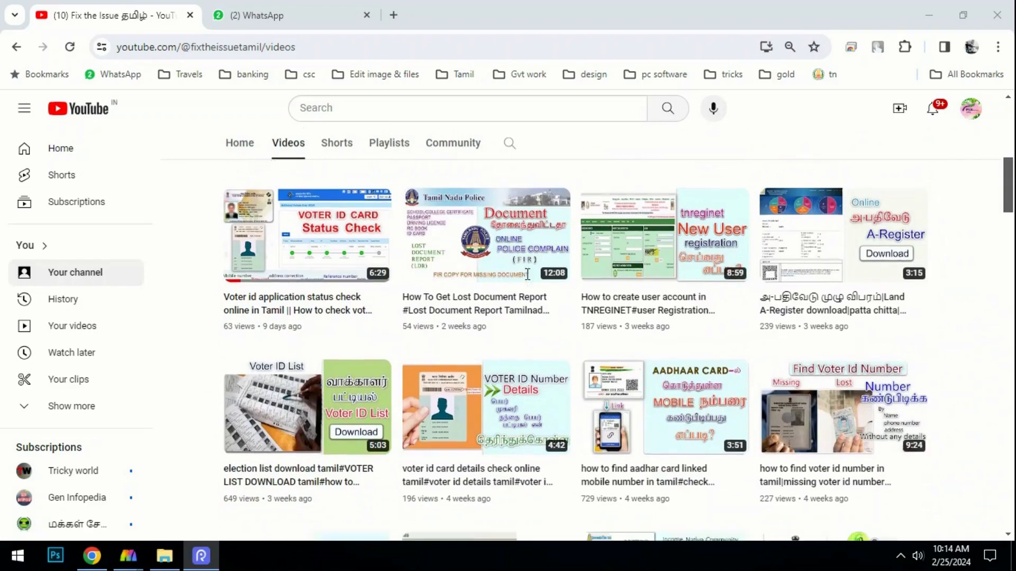
scroll(528, 274, down, 10)
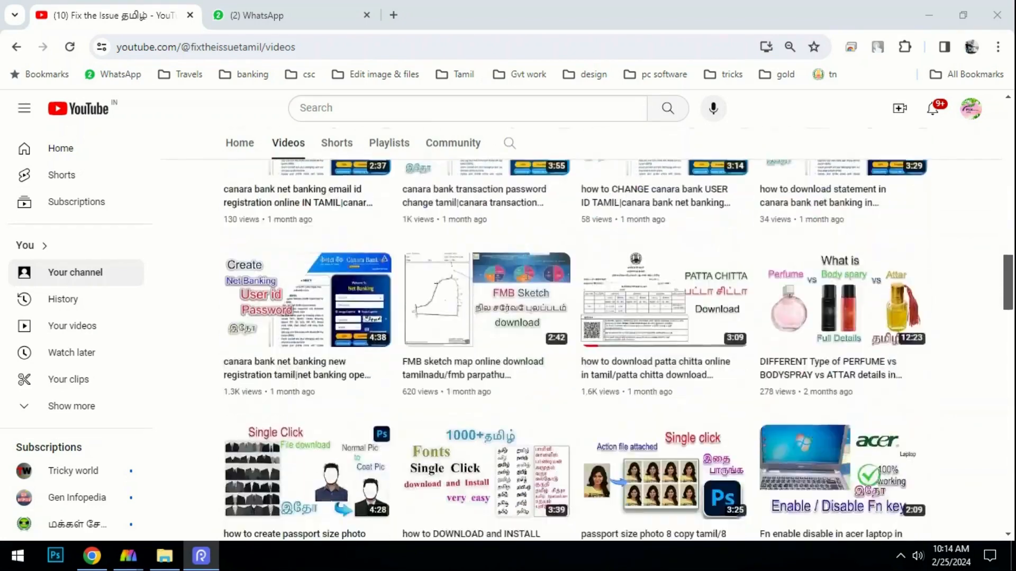
scroll(527, 274, up, 13)
scroll(528, 274, up, 5)
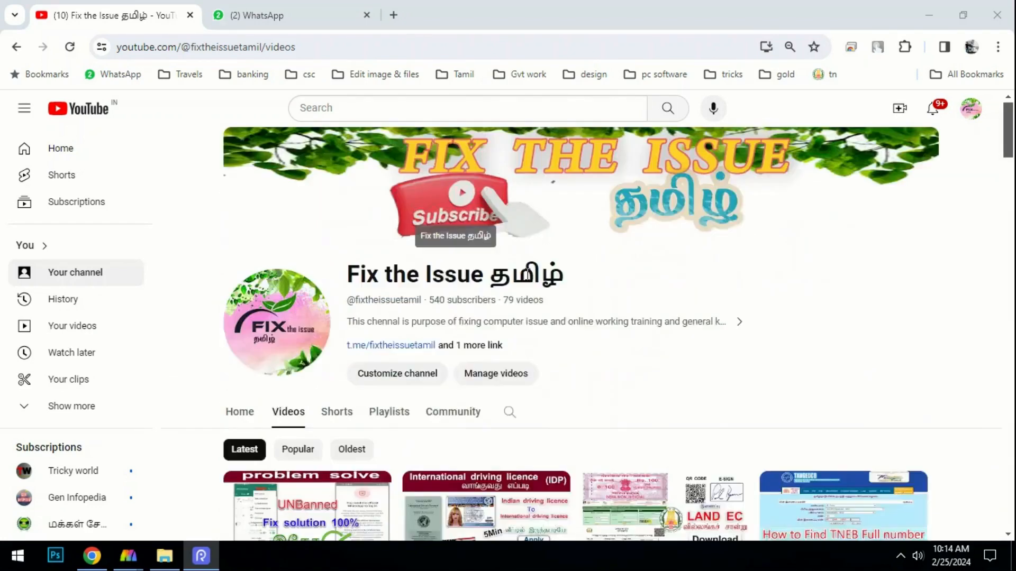